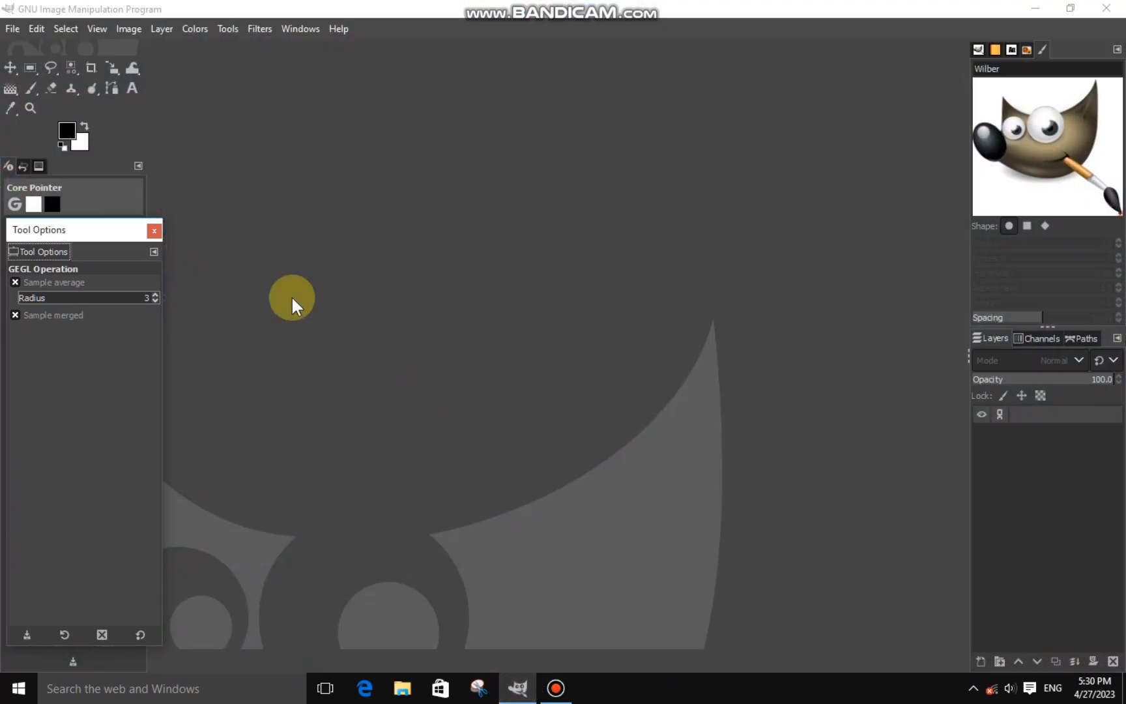
- Create a new blank 1920 × 1080 px image with a white background
left_click(13, 30)
left_click(32, 52)
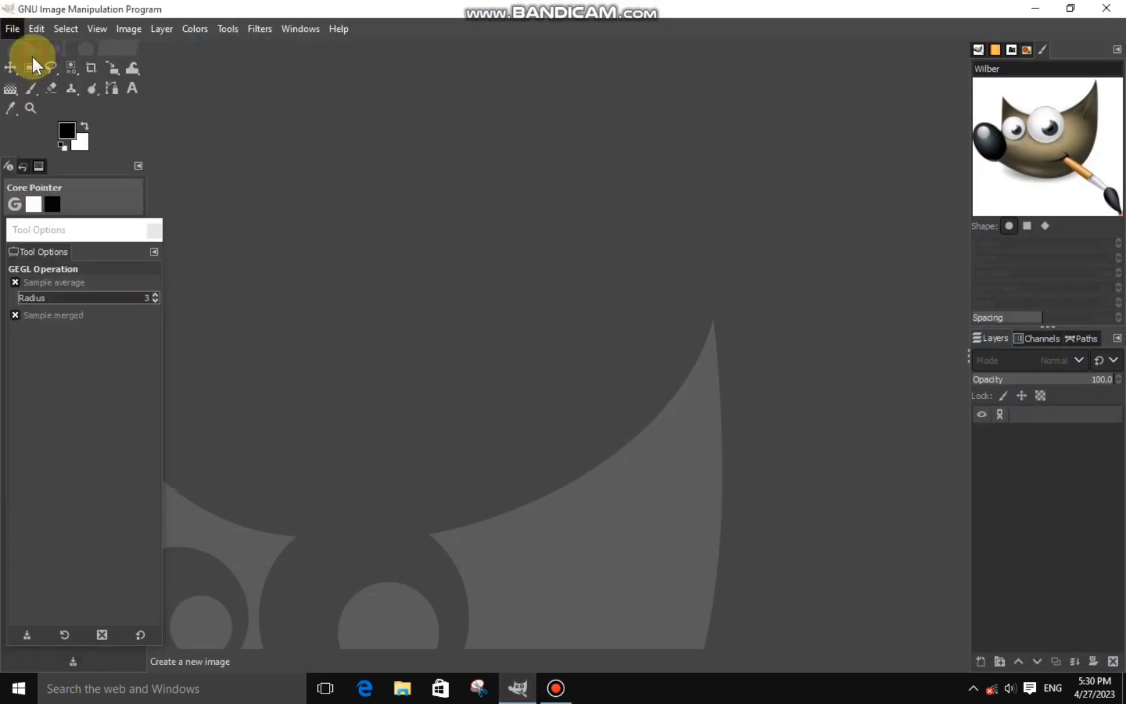
left_click(325, 252)
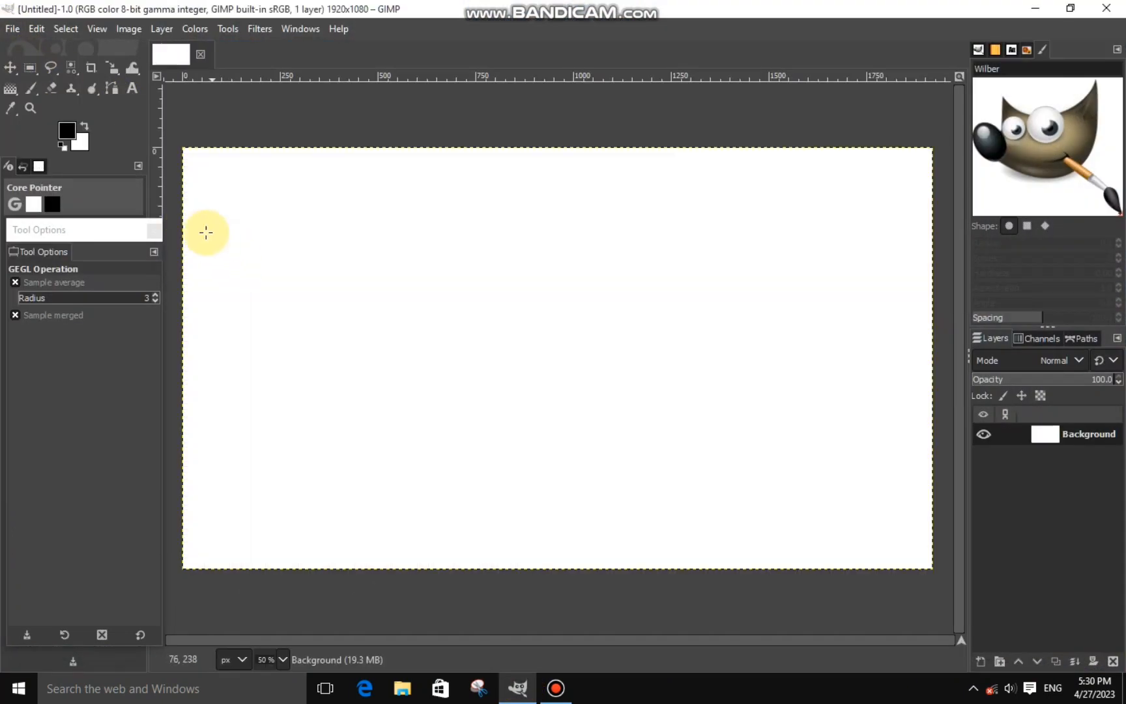
- Draw a text box around the middle of the canvas and set its font to Ebrima Bold
left_click(133, 89)
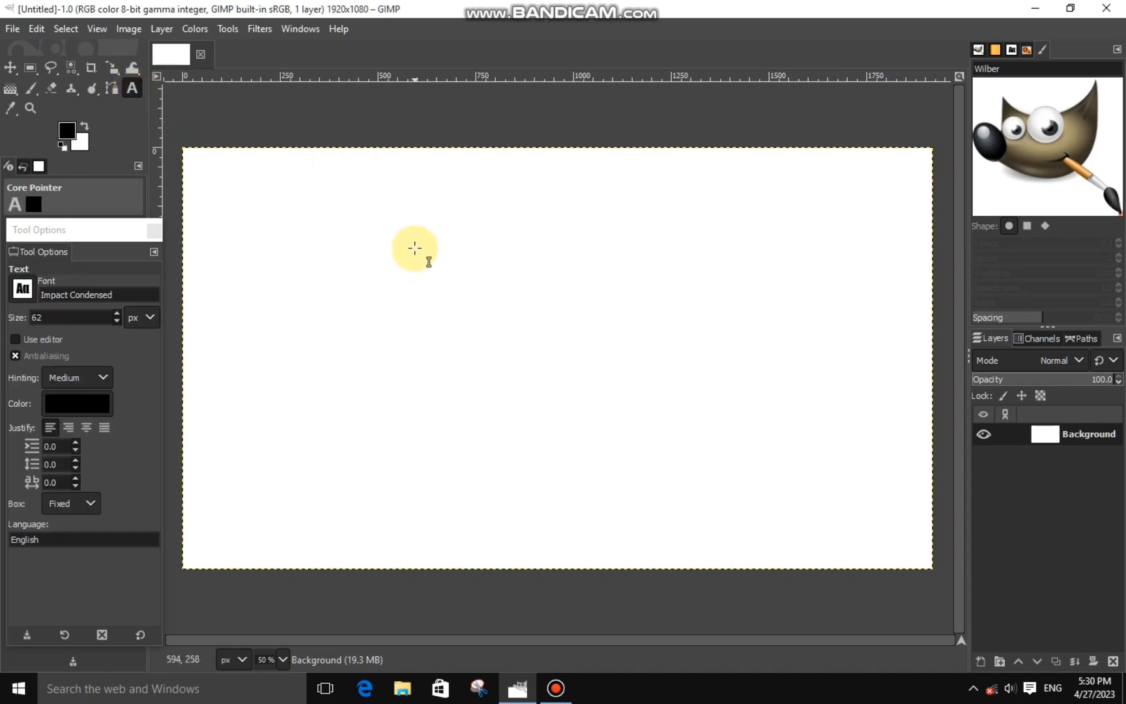
left_click_drag(399, 269, 639, 393)
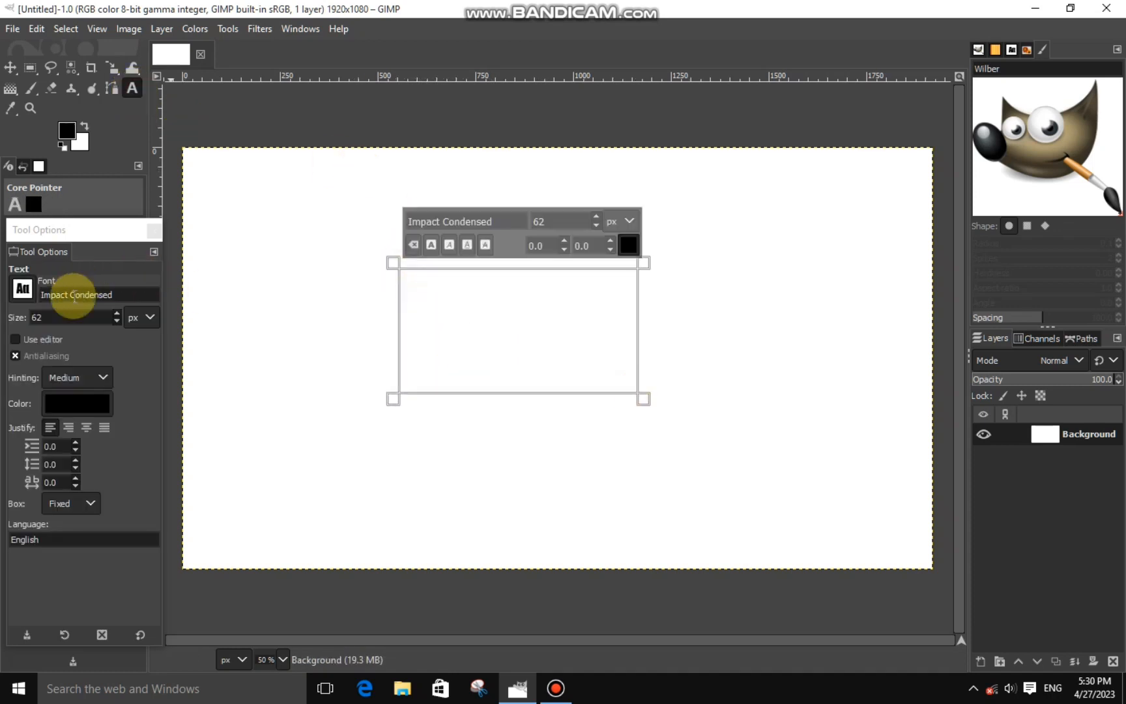
left_click(22, 293)
scroll(139, 357, "up", 3)
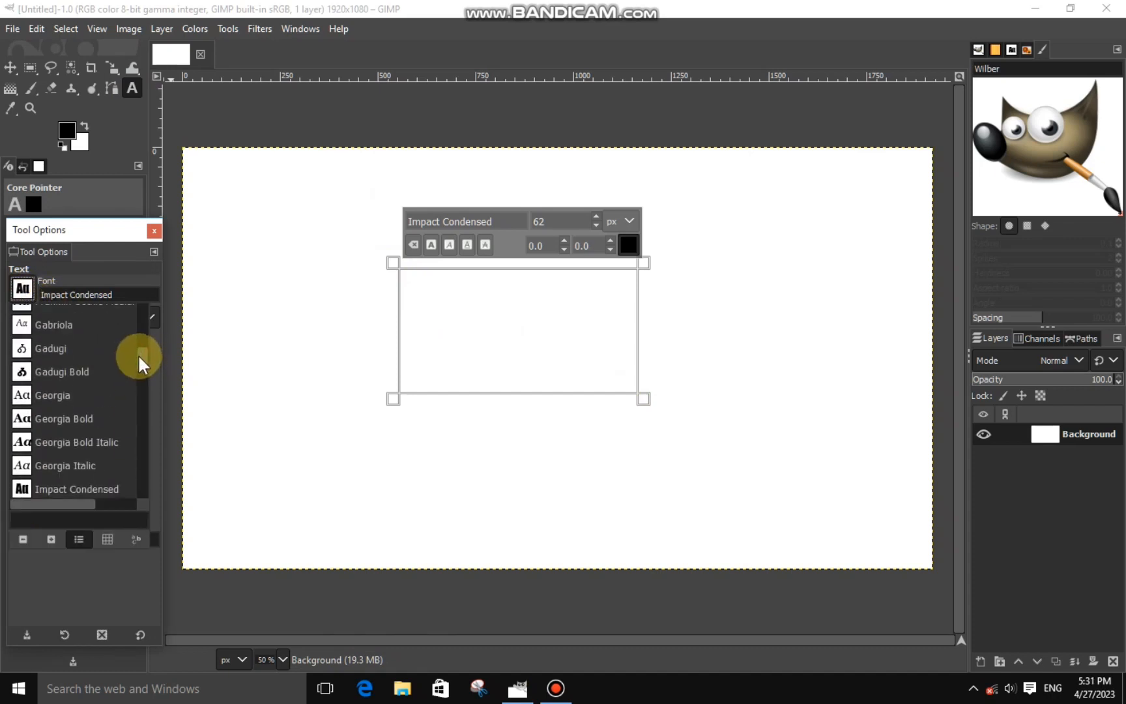
scroll(139, 354, "up", 4)
left_click(21, 334)
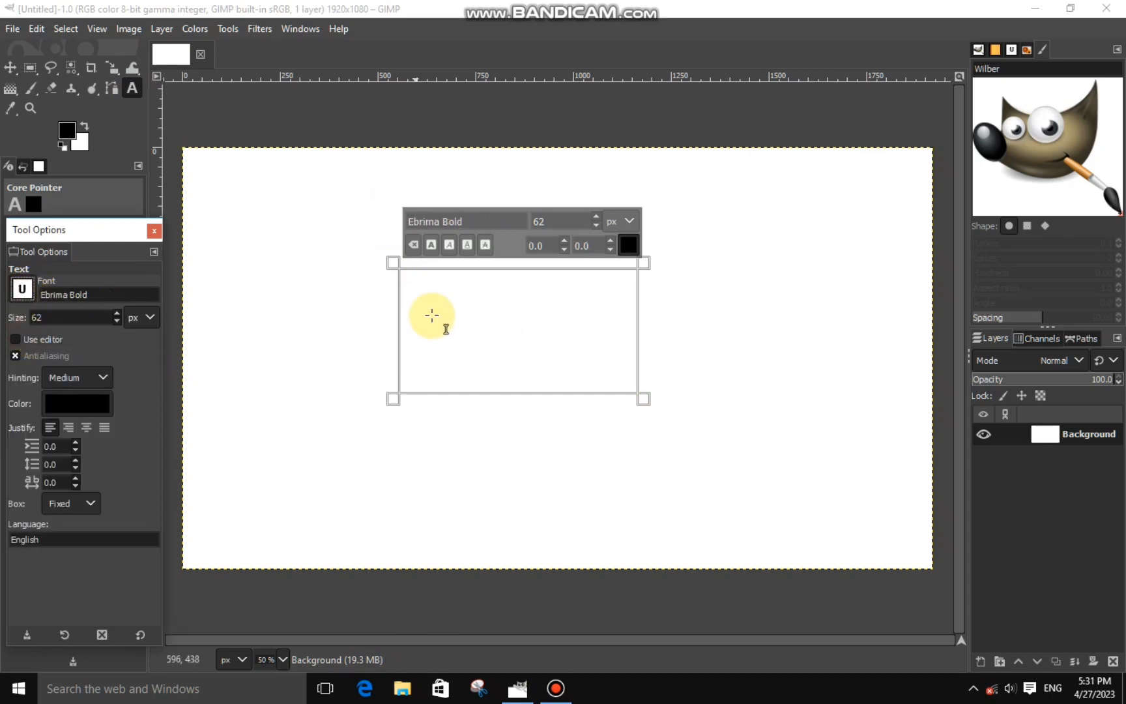
- Enter the text AK in the text box and enlarge the letters to 402 px
left_click(432, 315)
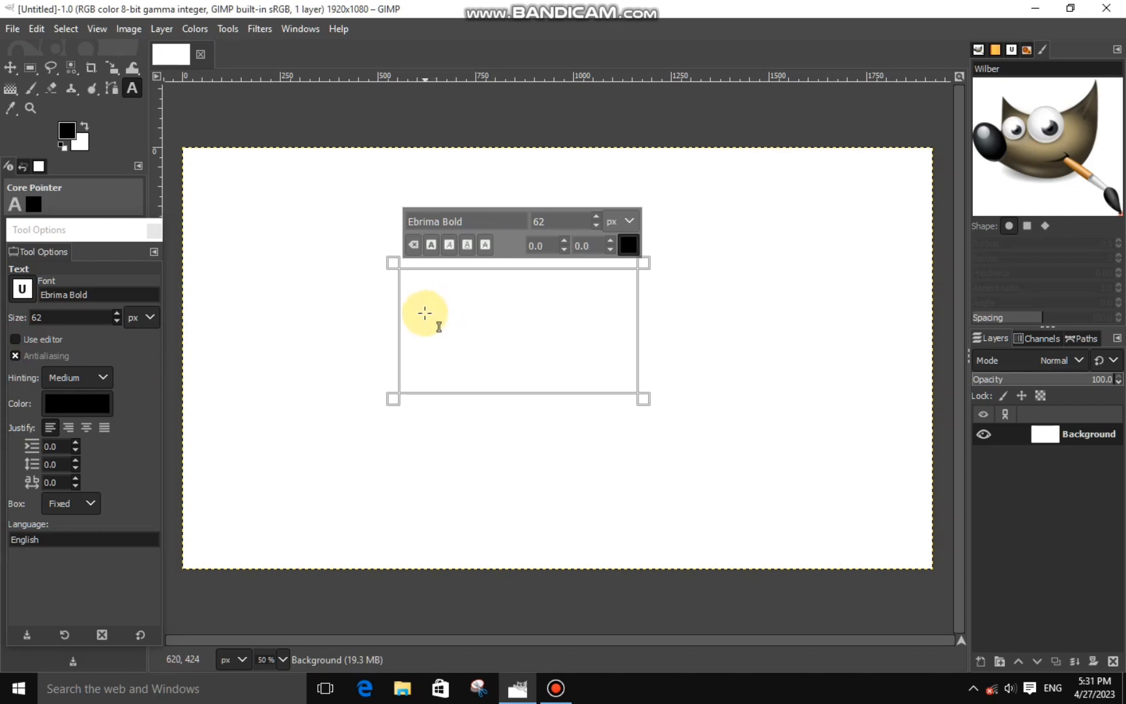
type("AK")
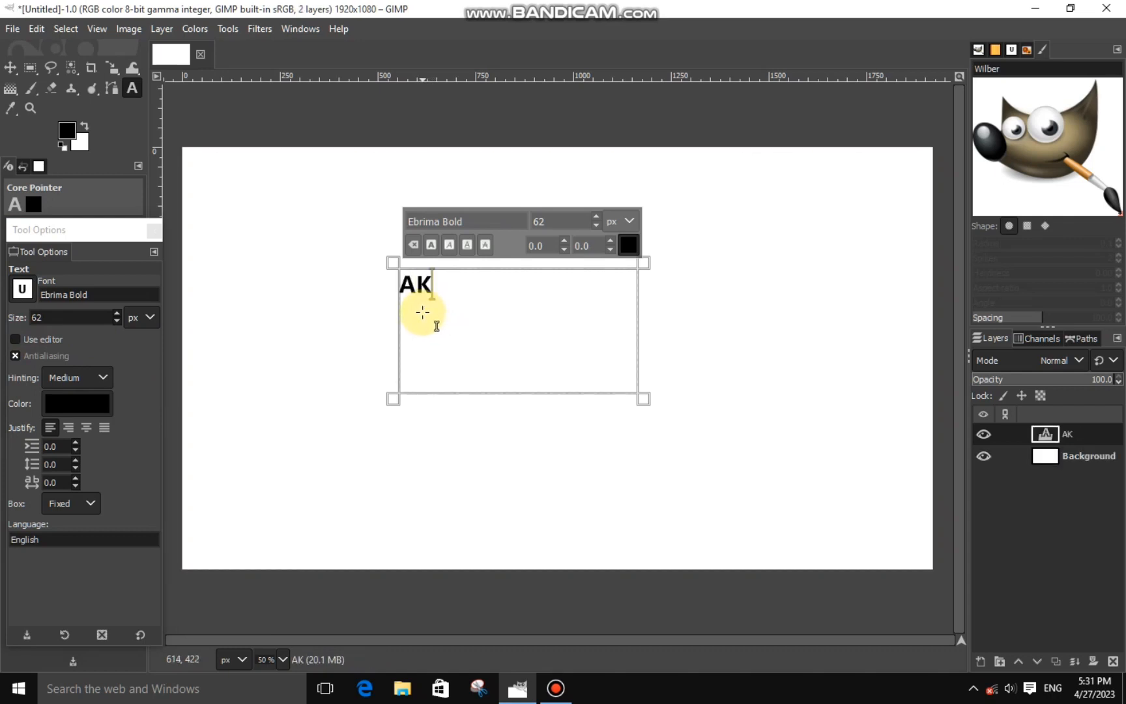
double_click(416, 287)
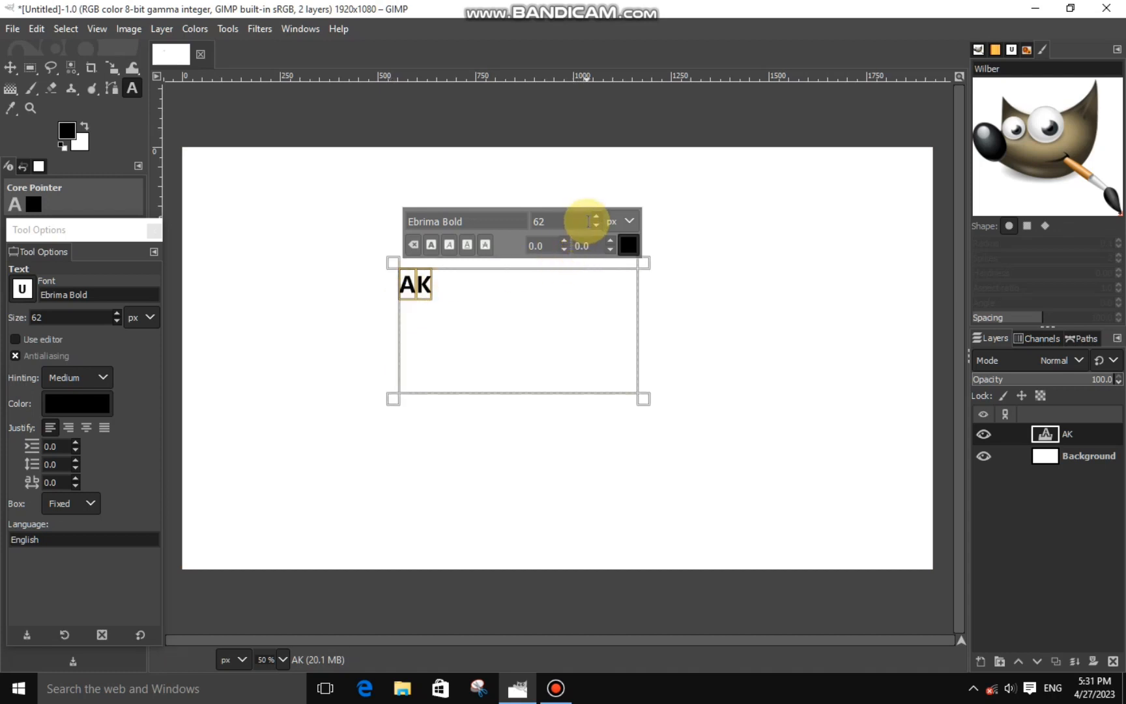
left_click_drag(594, 217, 595, 217)
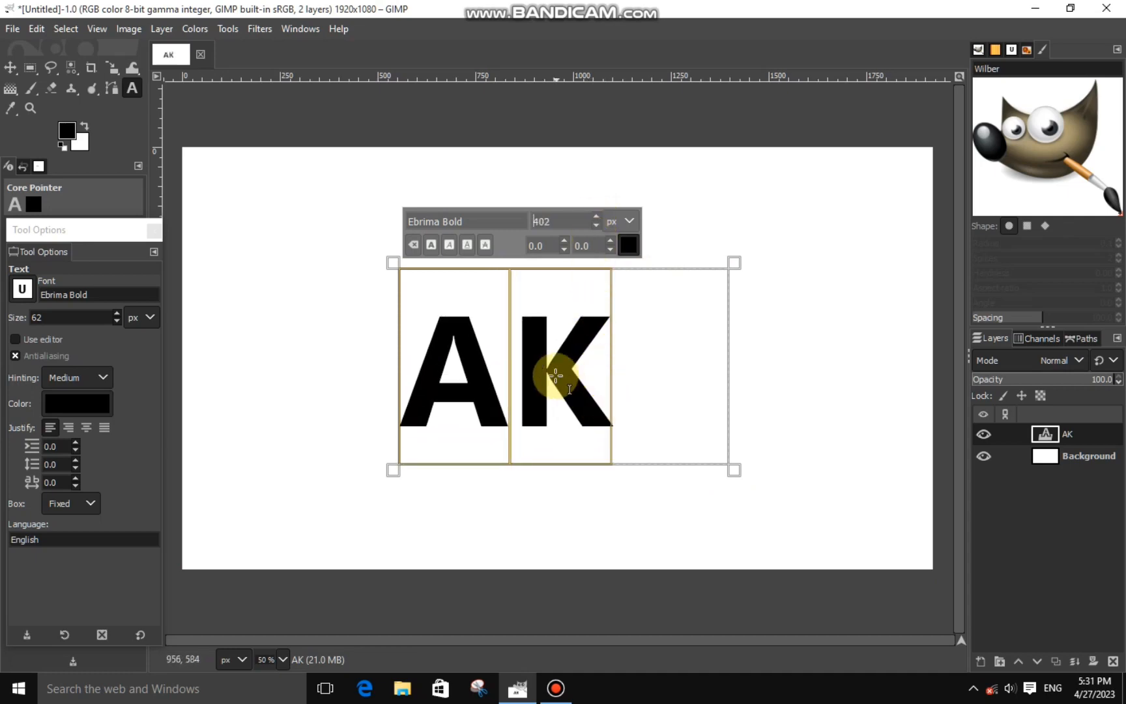
- Move the AK text layer slightly upward on the canvas with the Scale tool and apply the transform
key("shift+s")
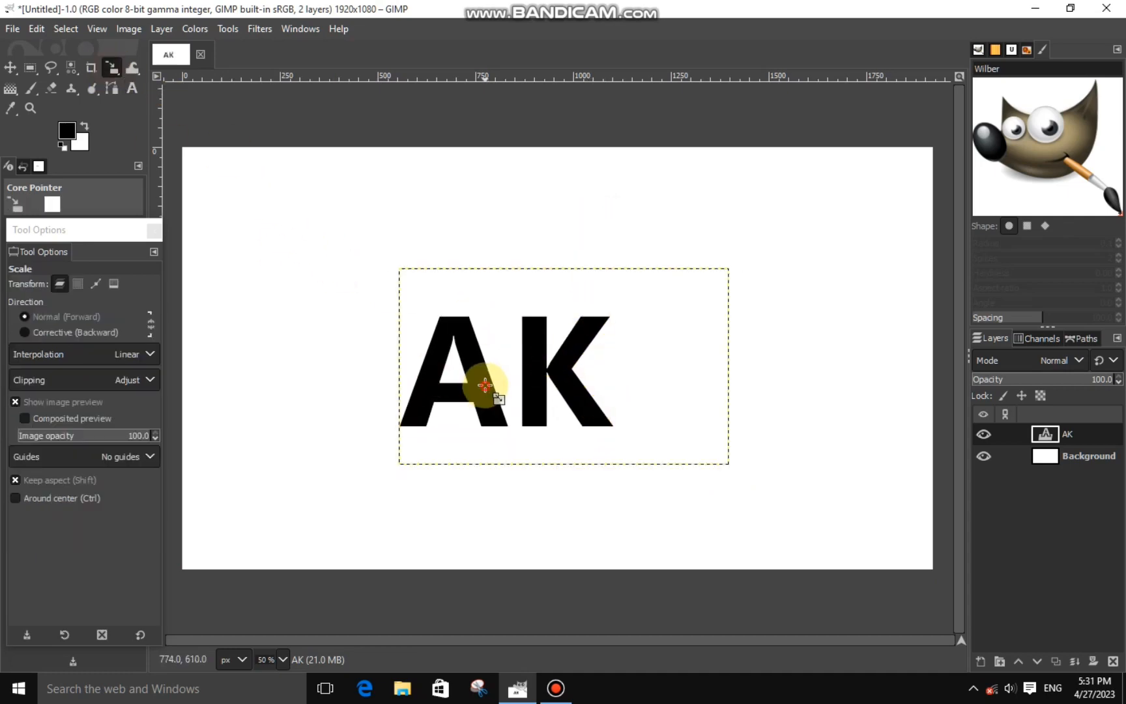
left_click(478, 382)
left_click_drag(563, 369, 568, 327)
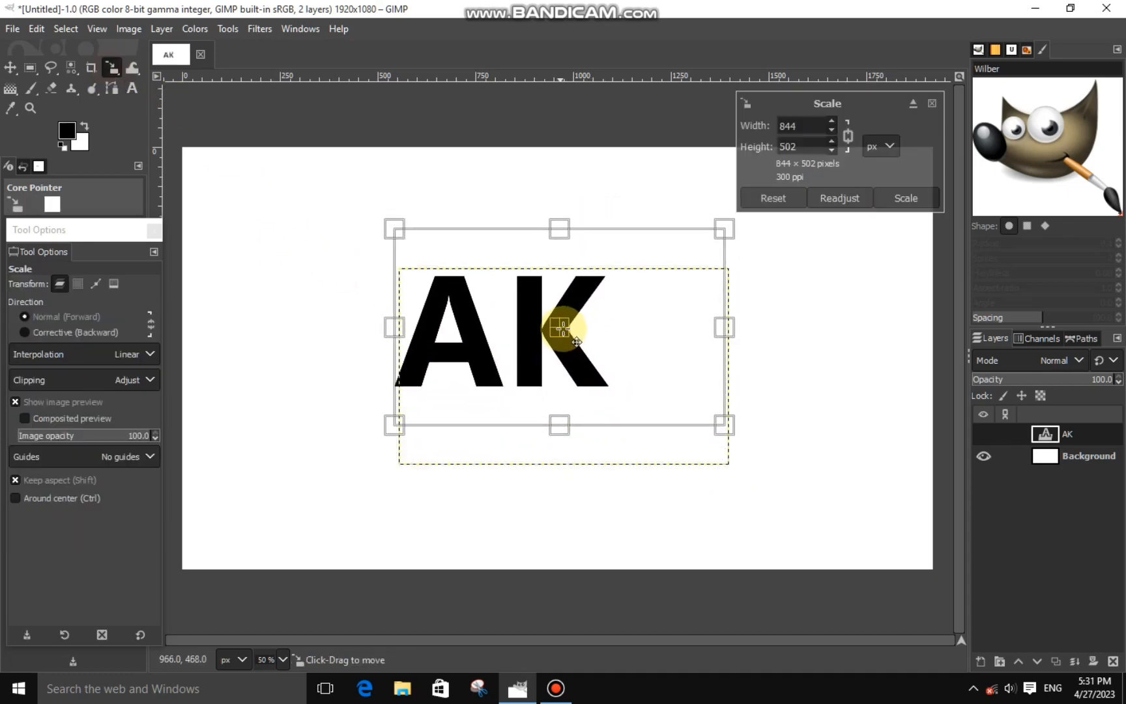
left_click(901, 197)
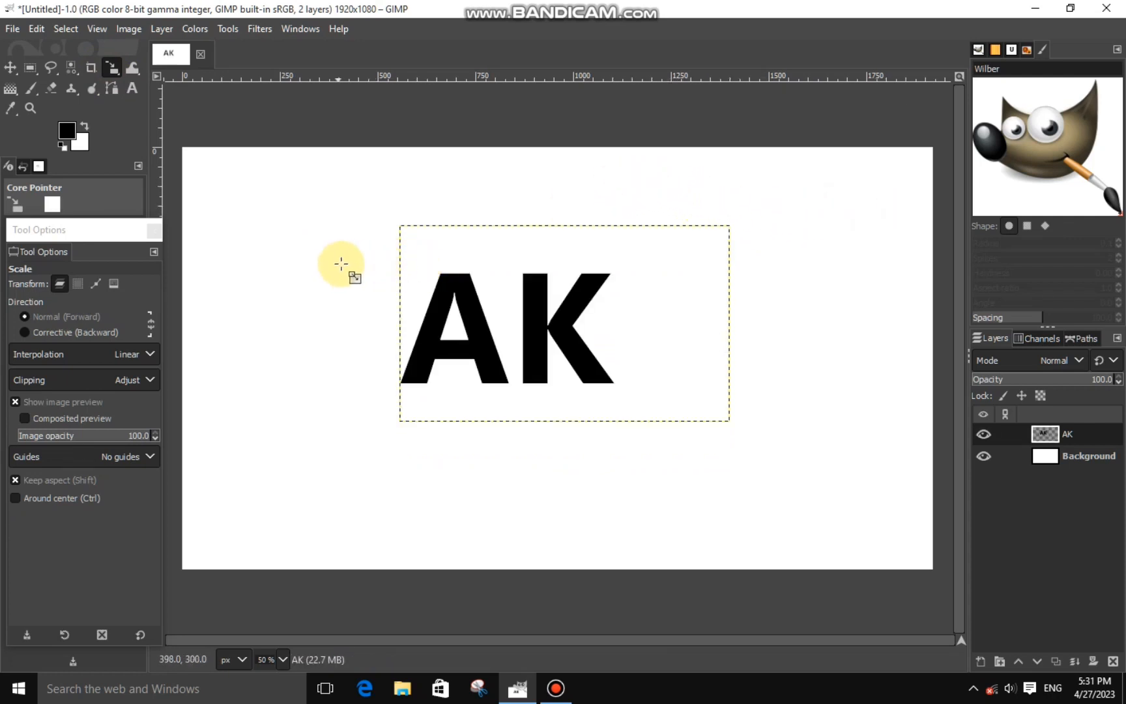
- Outline the crossbar of the letter A with Free Select, cut it out and clear the selection
left_click(49, 70)
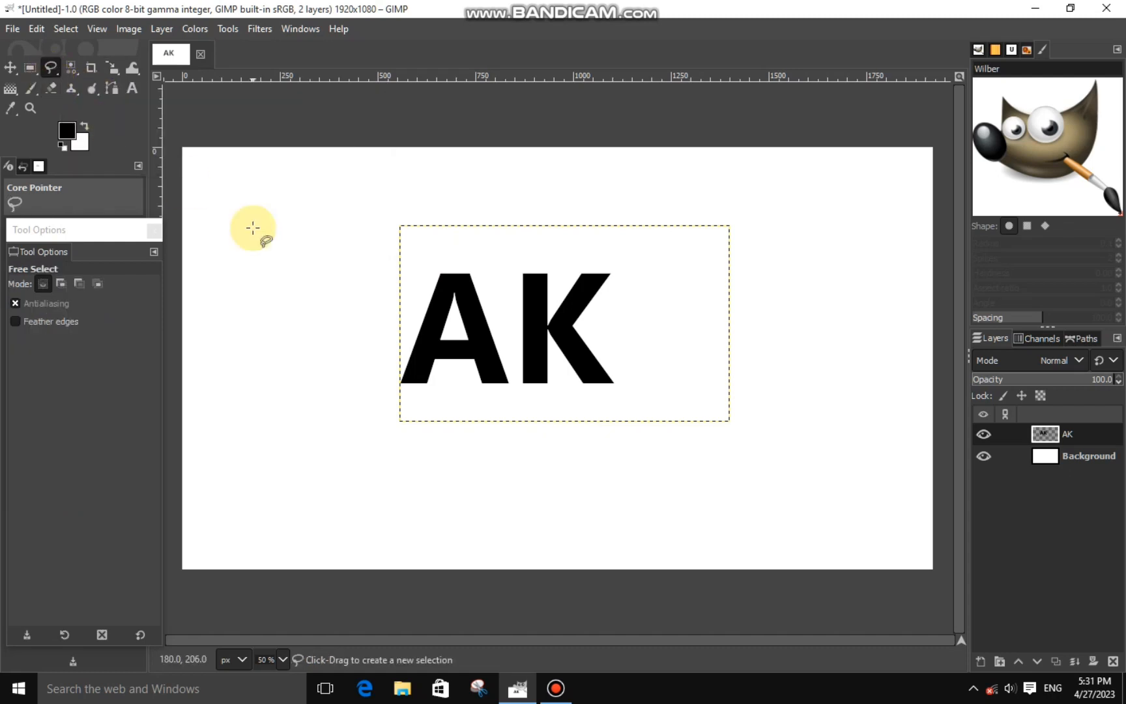
scroll(408, 372, "up", 6)
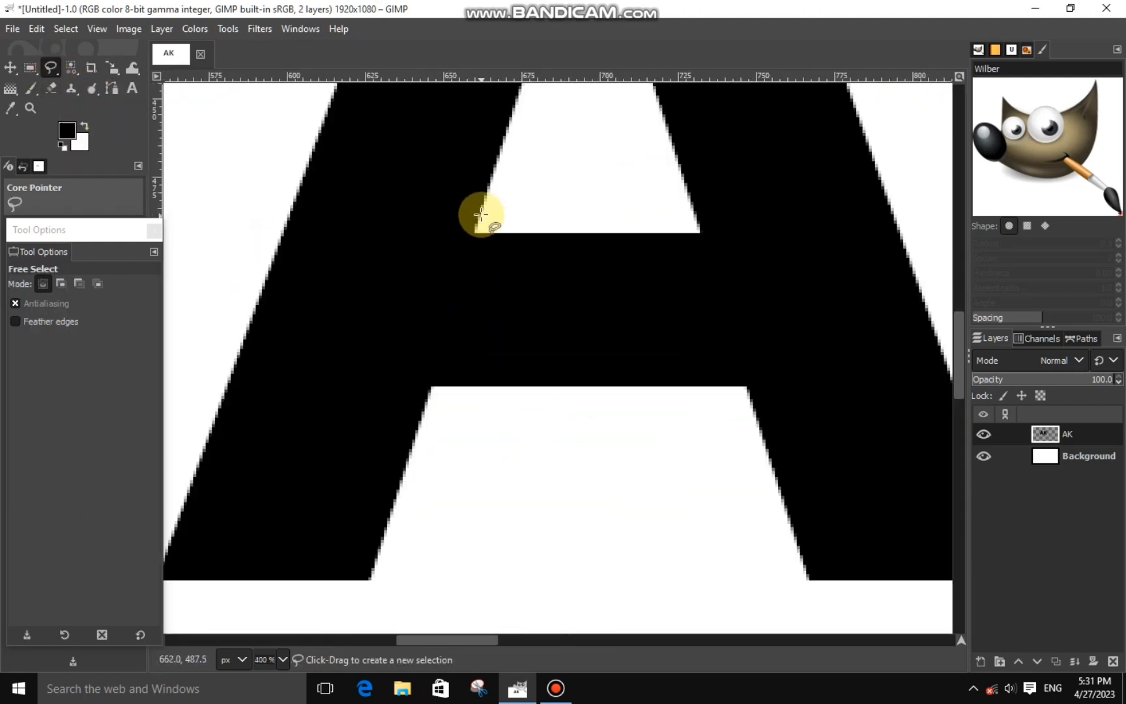
left_click(479, 221)
left_click(416, 439)
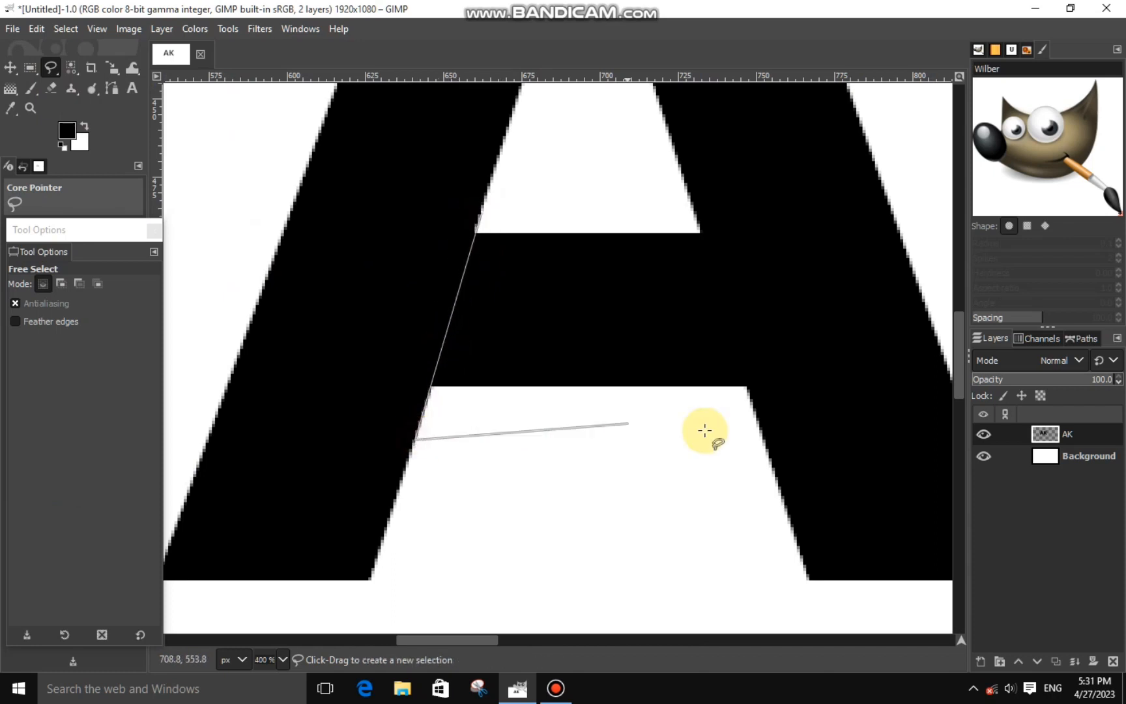
left_click(760, 429)
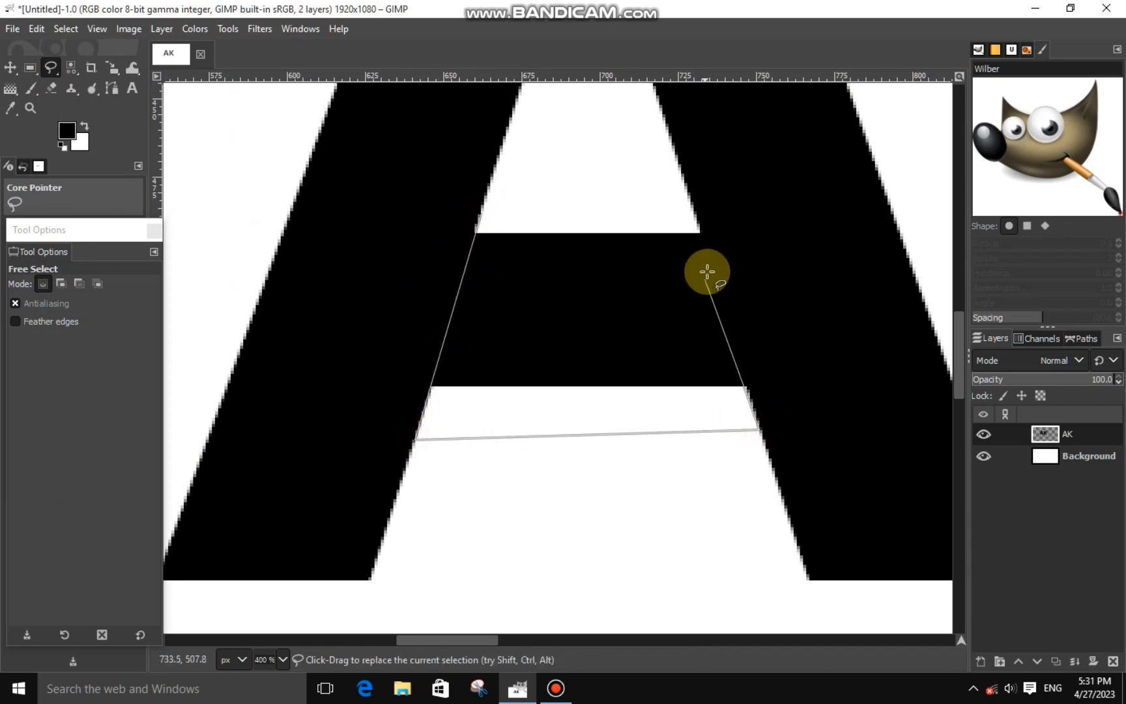
left_click(695, 209)
double_click(481, 216)
right_click(575, 300)
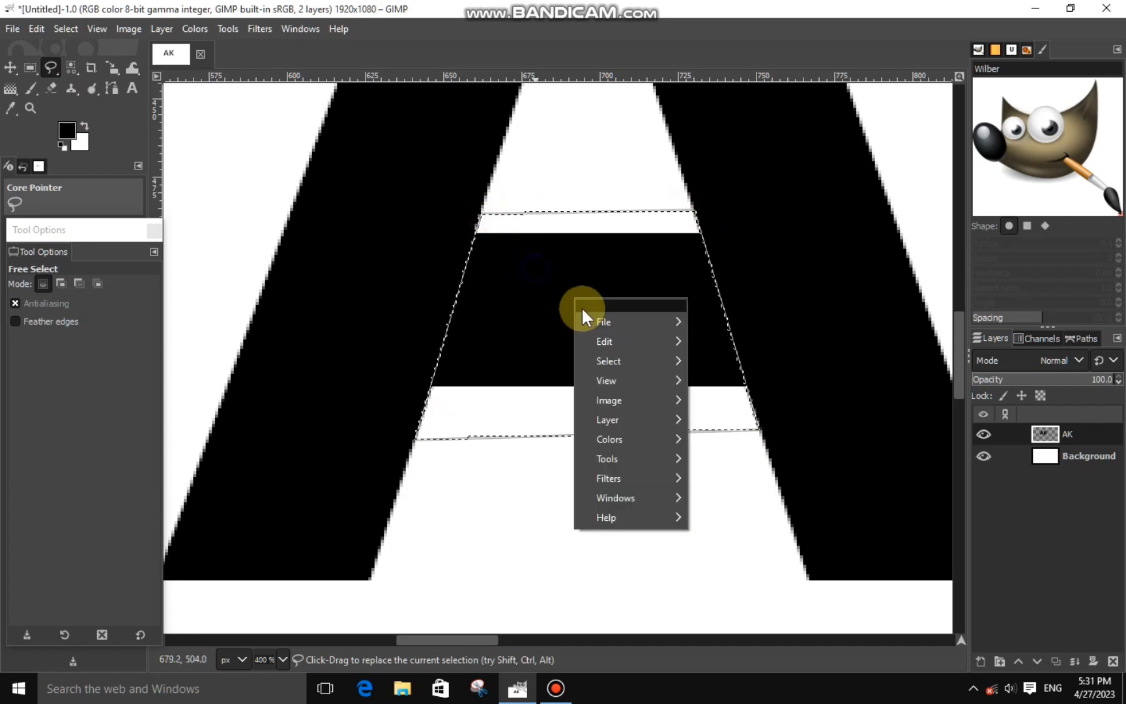
mouse_move(605, 342)
left_click(695, 253)
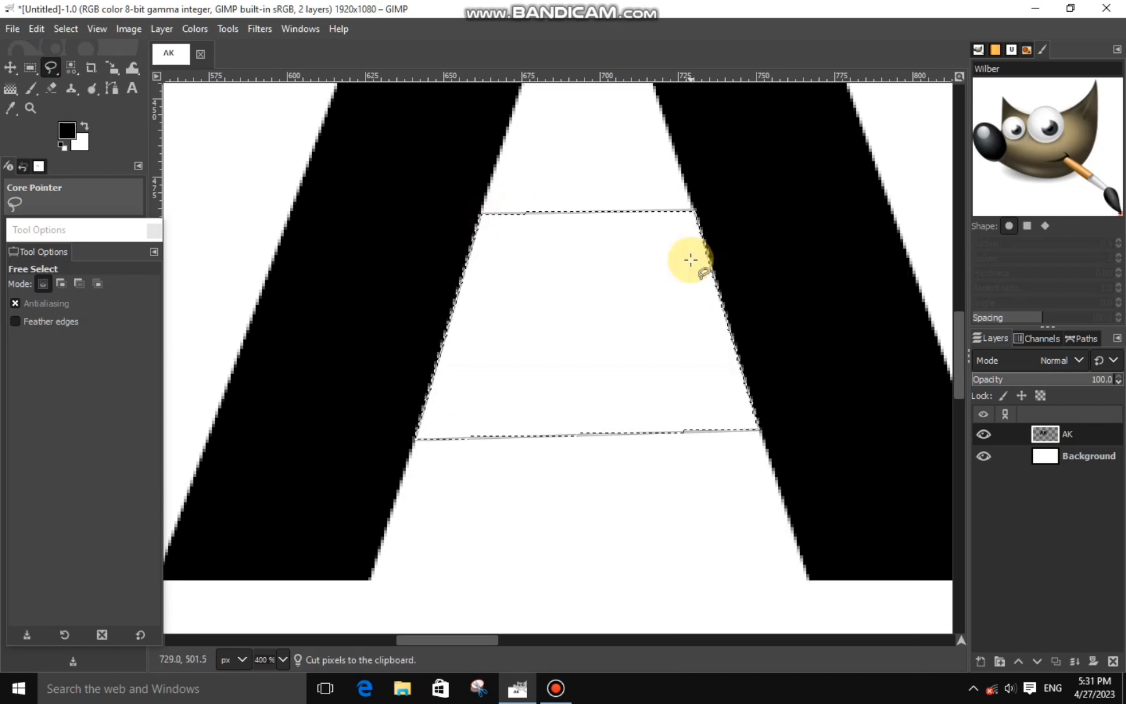
scroll(653, 295, "down", 5)
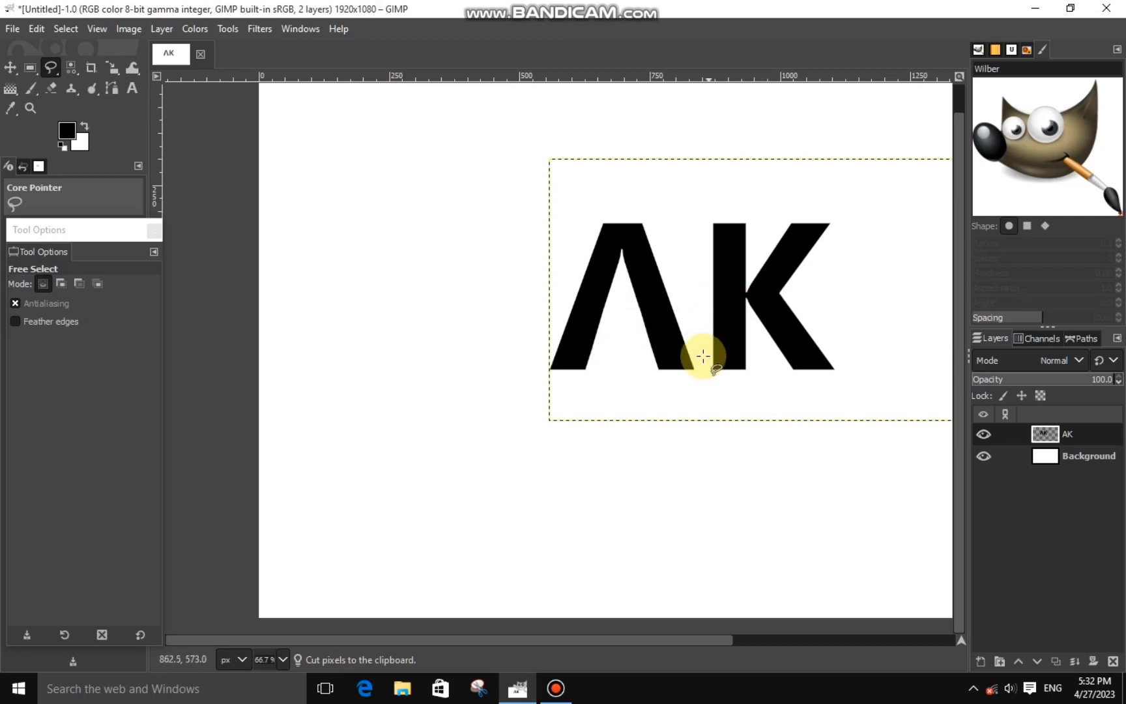
scroll(704, 354, "down", 1)
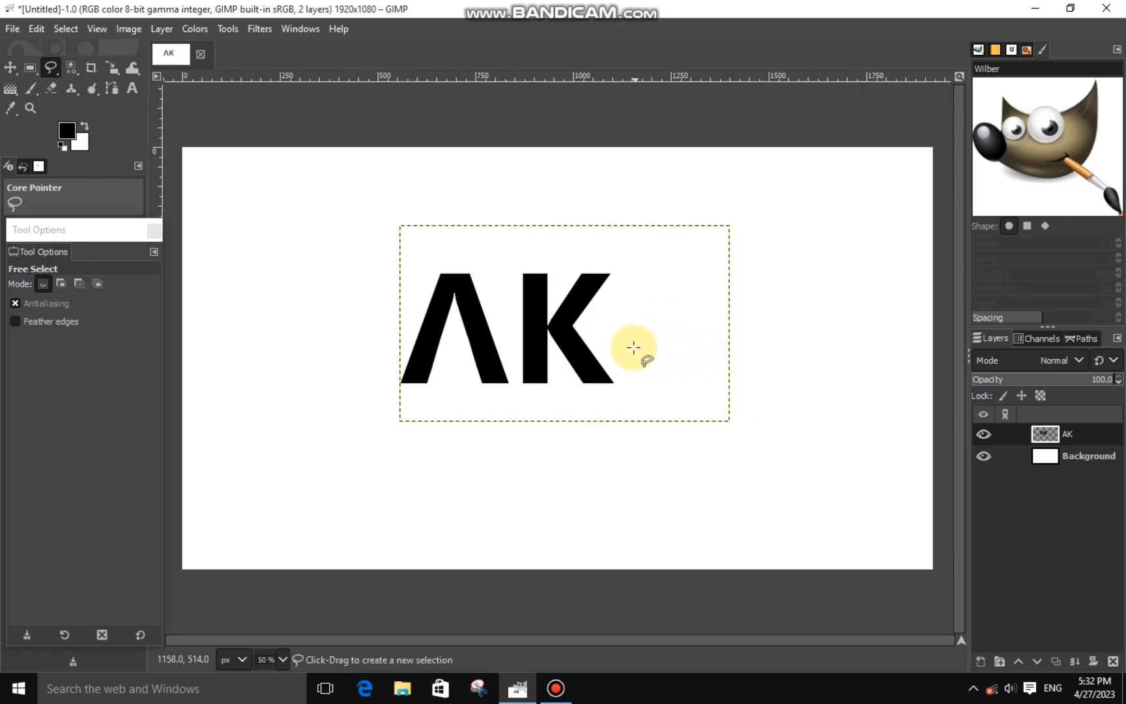
left_click(132, 88)
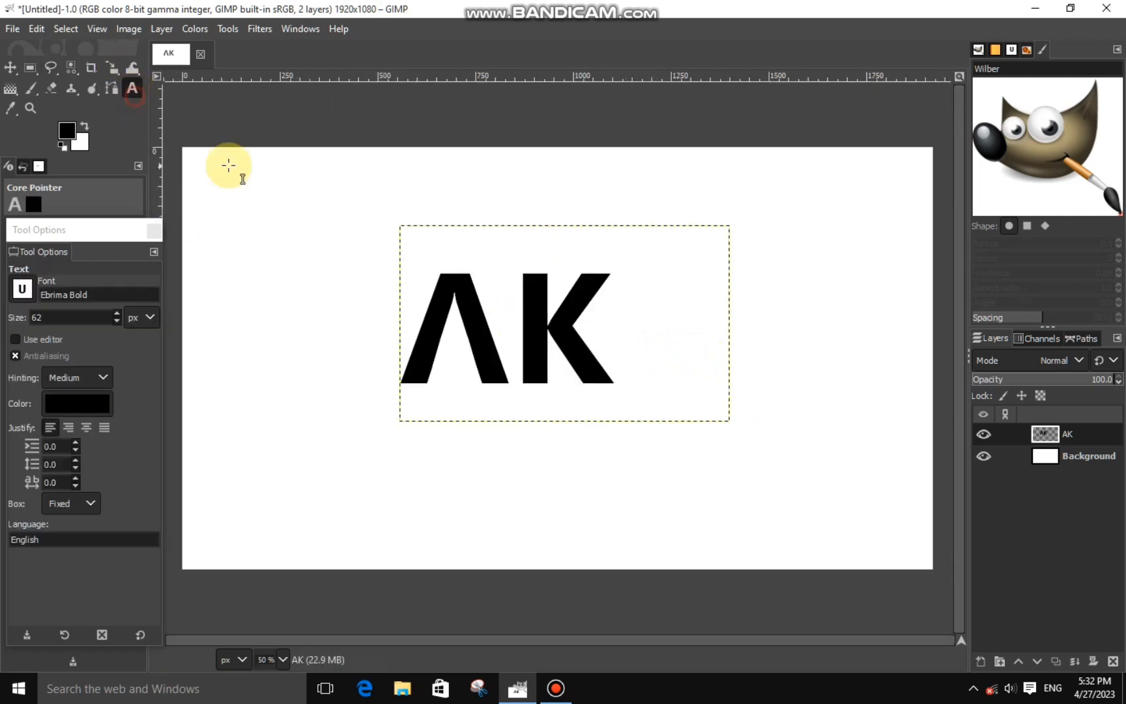
left_click(584, 317)
left_click(606, 399)
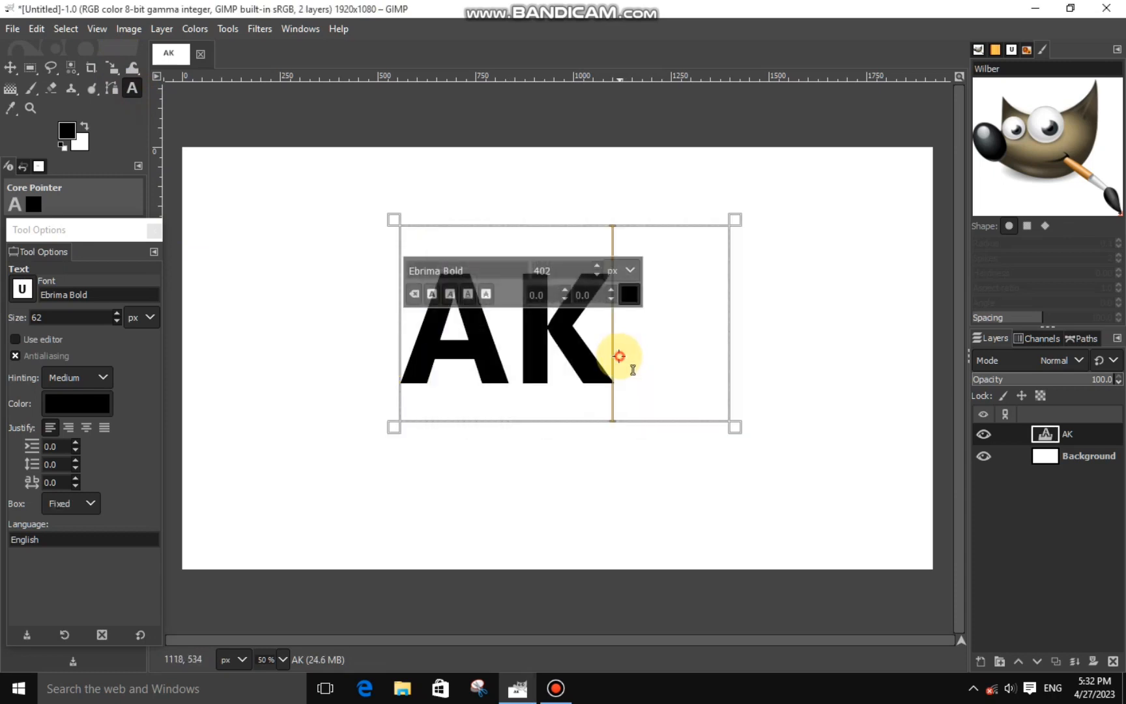
left_click(431, 294)
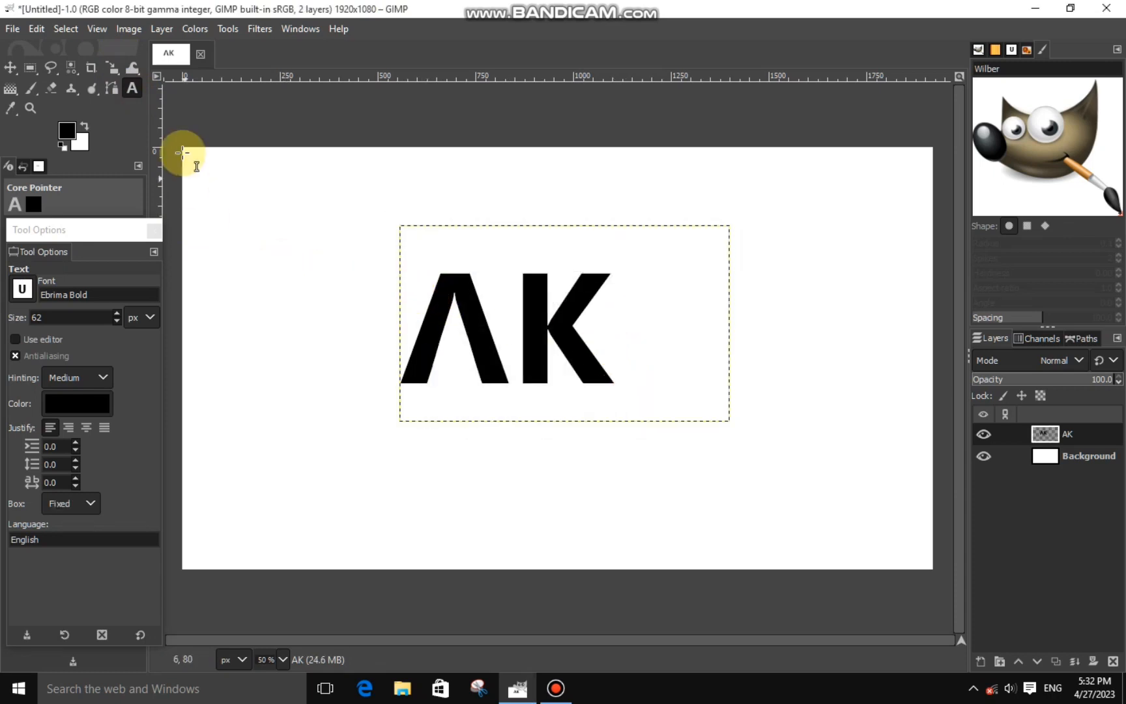
- Draw a path from the inner corner of the A's left foot to just beyond the K's notch, bowed upward into an arc
left_click(112, 88)
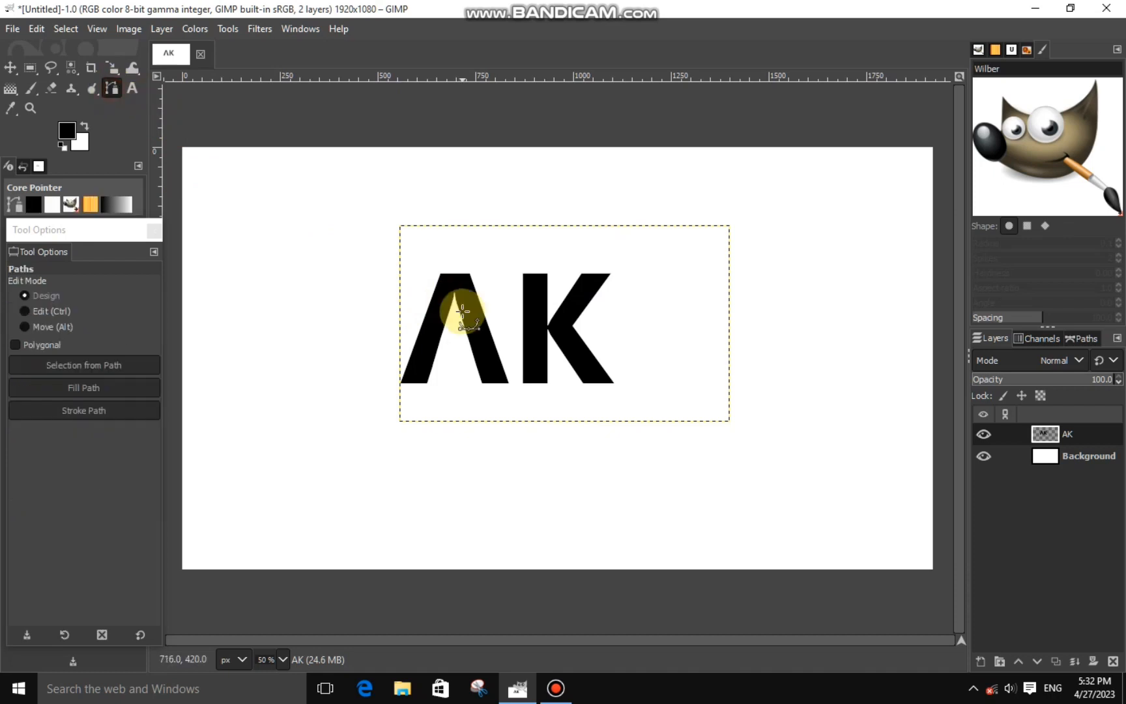
scroll(460, 306, "up", 3)
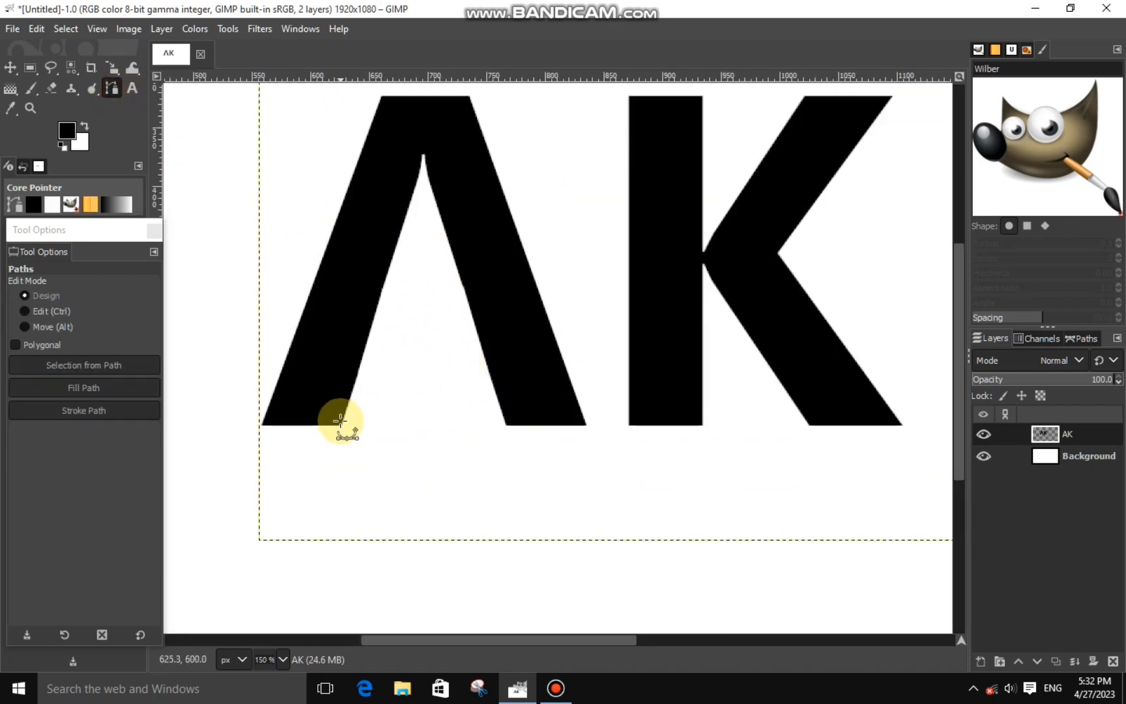
left_click(340, 423)
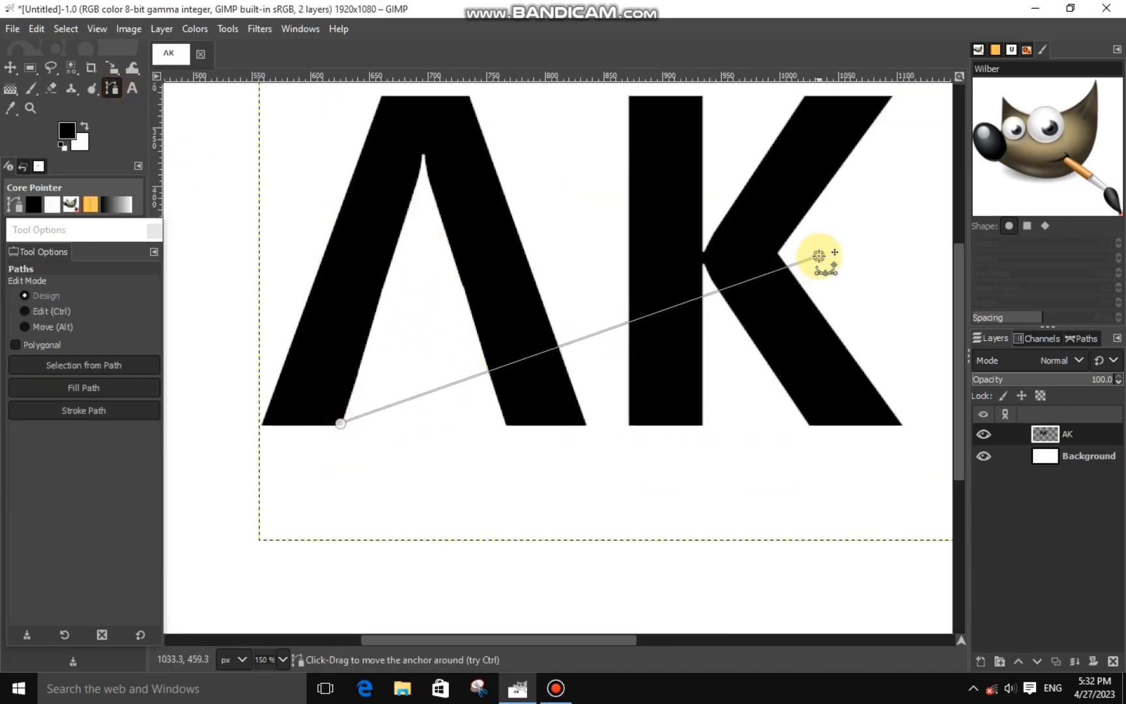
left_click_drag(464, 378, 513, 319)
left_click_drag(822, 240, 659, 251)
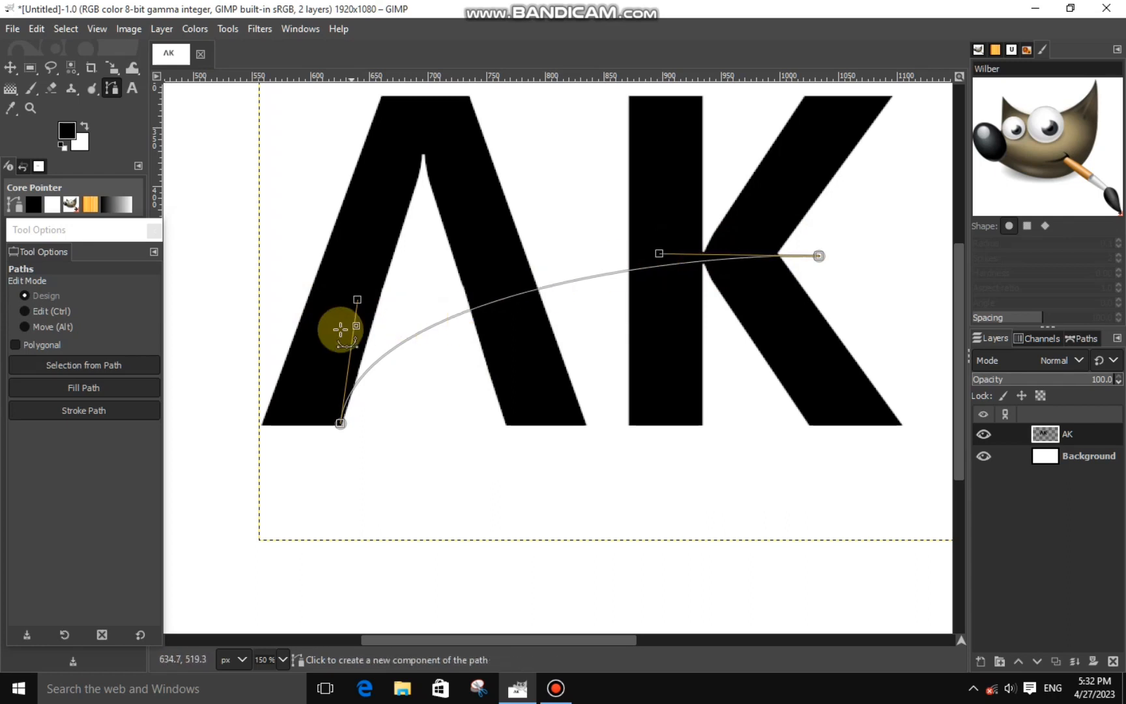
left_click(288, 425)
key("ctrl+z")
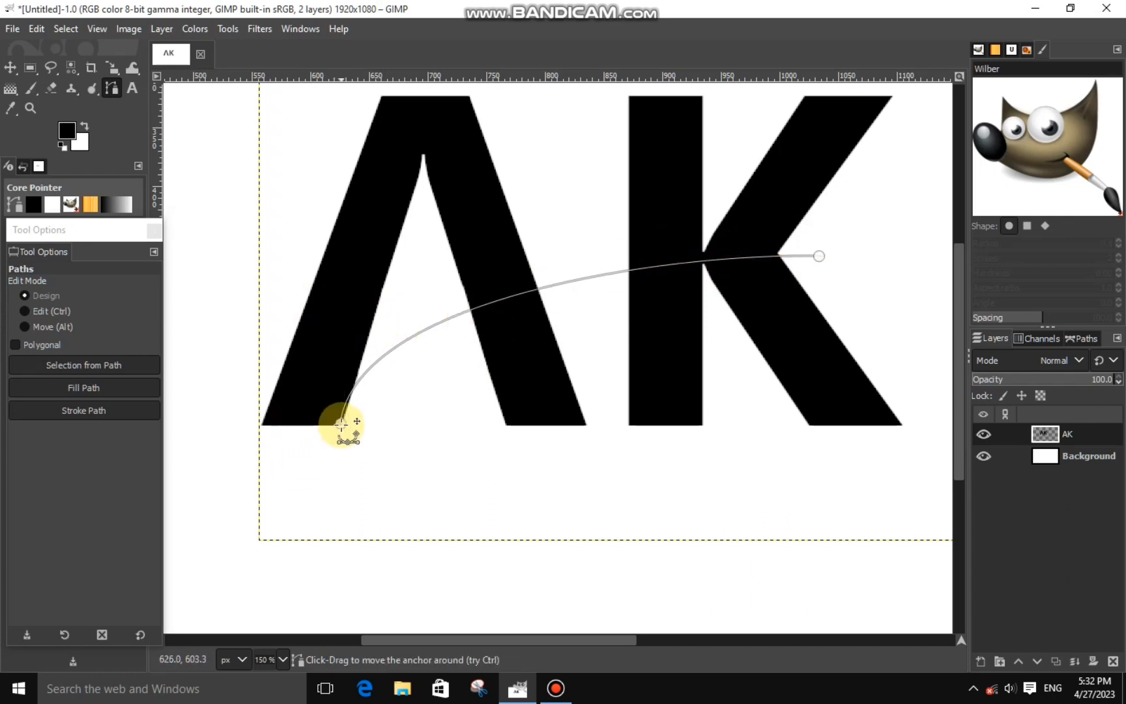
- Extend the path to the outer corner of the A's left foot and close it at the end anchor beside the K
left_click(341, 424)
left_click(266, 427)
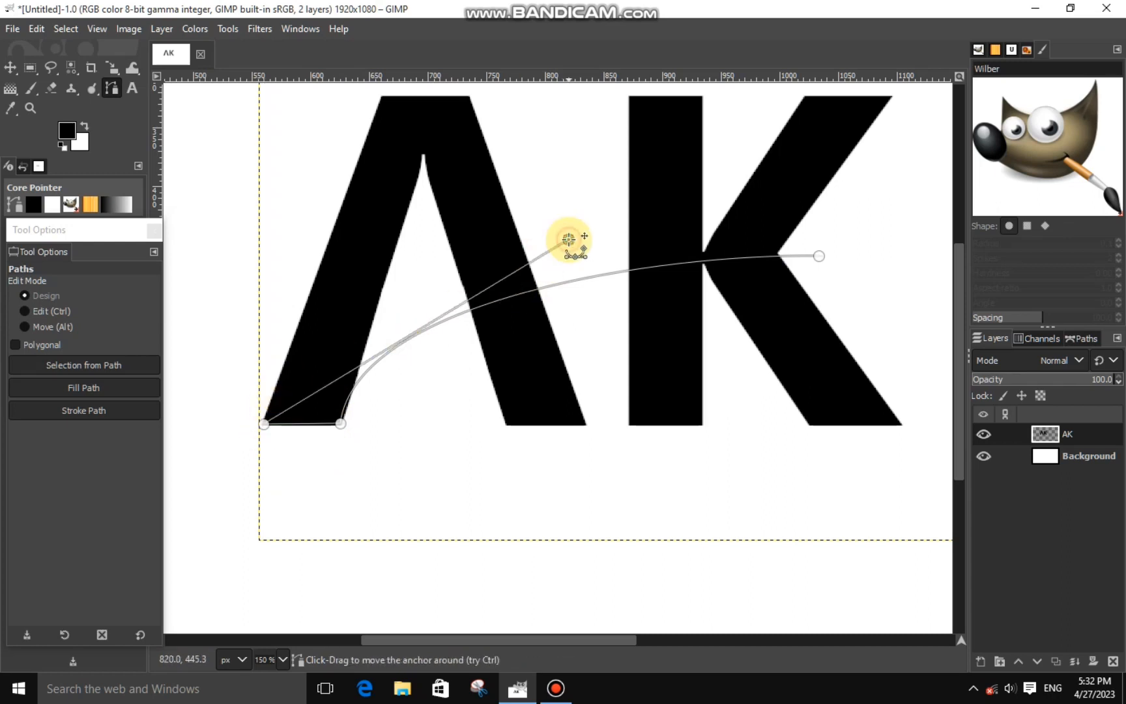
left_click(819, 256, "ctrl")
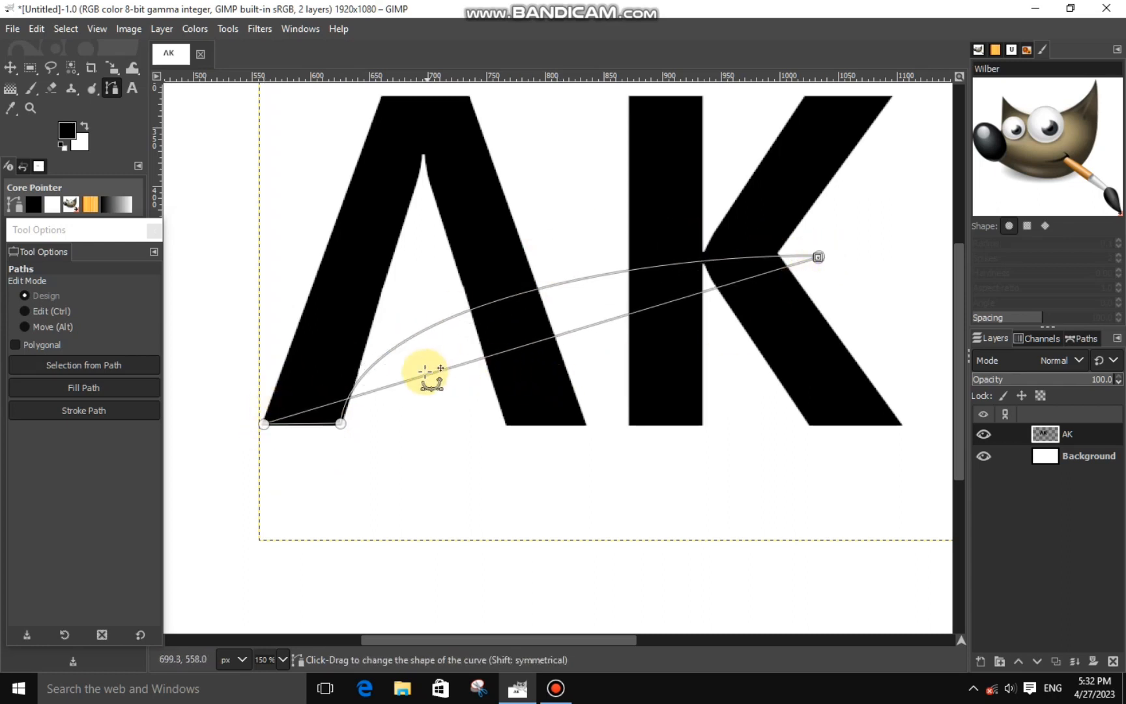
- Bend the closing segment upward into an arc above the first curve, forming a swoosh that tapers towards the K
left_click_drag(423, 375, 404, 302)
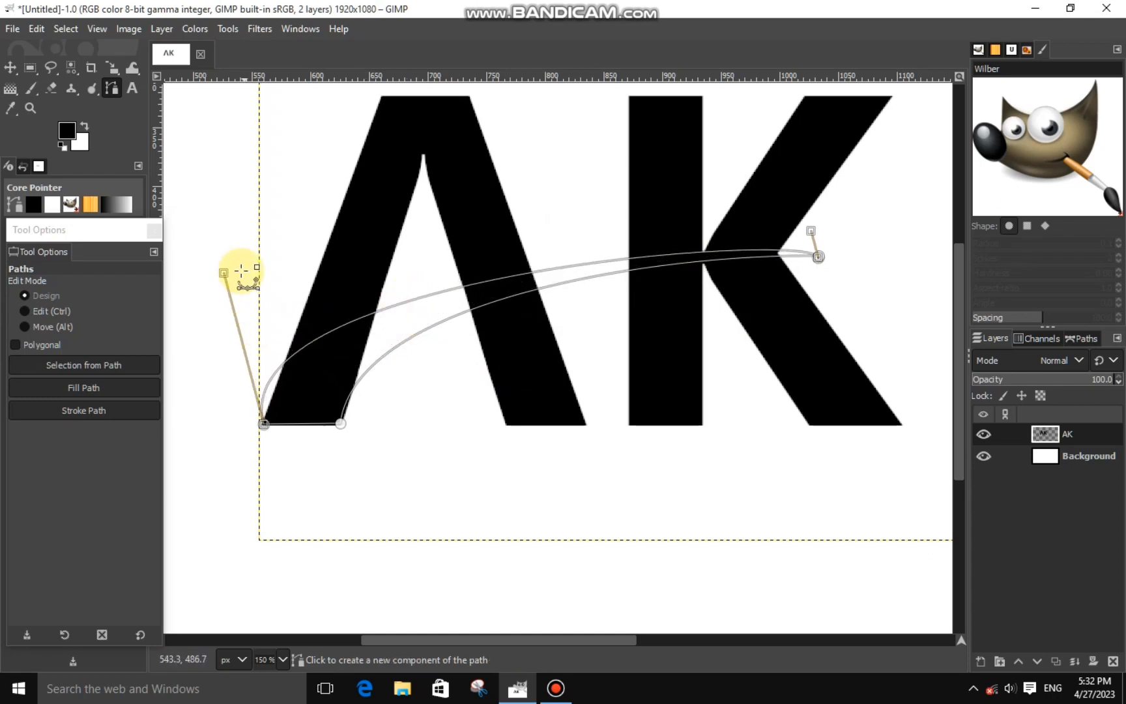
left_click_drag(225, 272, 281, 256)
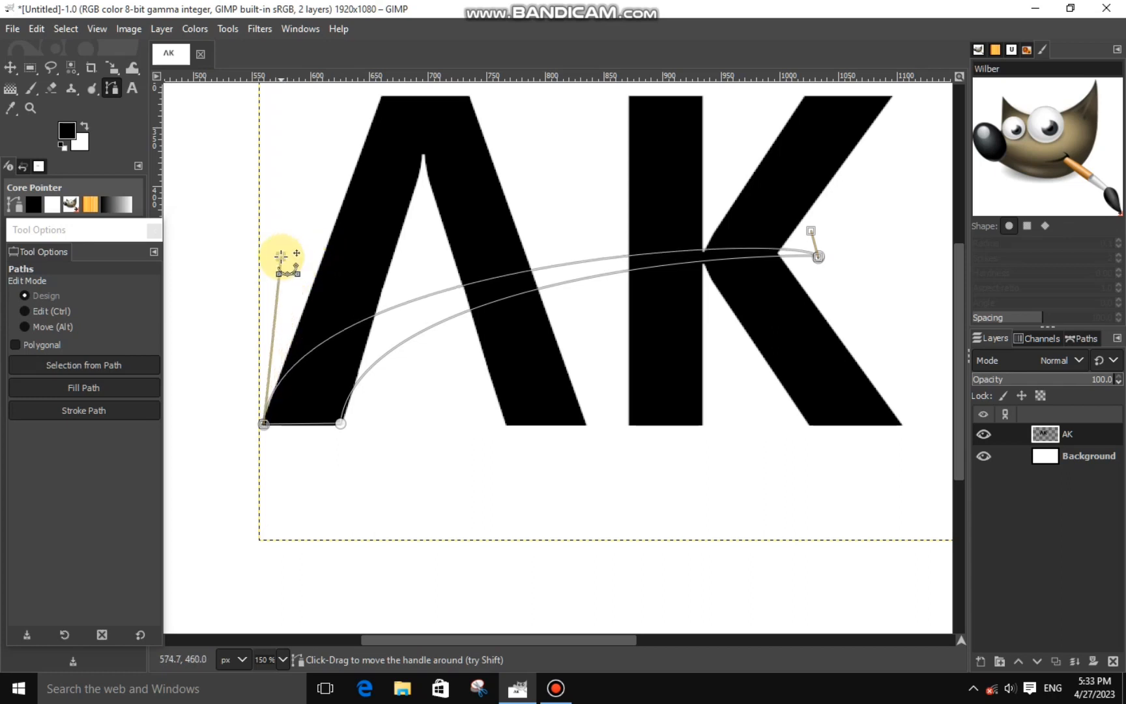
left_click_drag(809, 228, 801, 236)
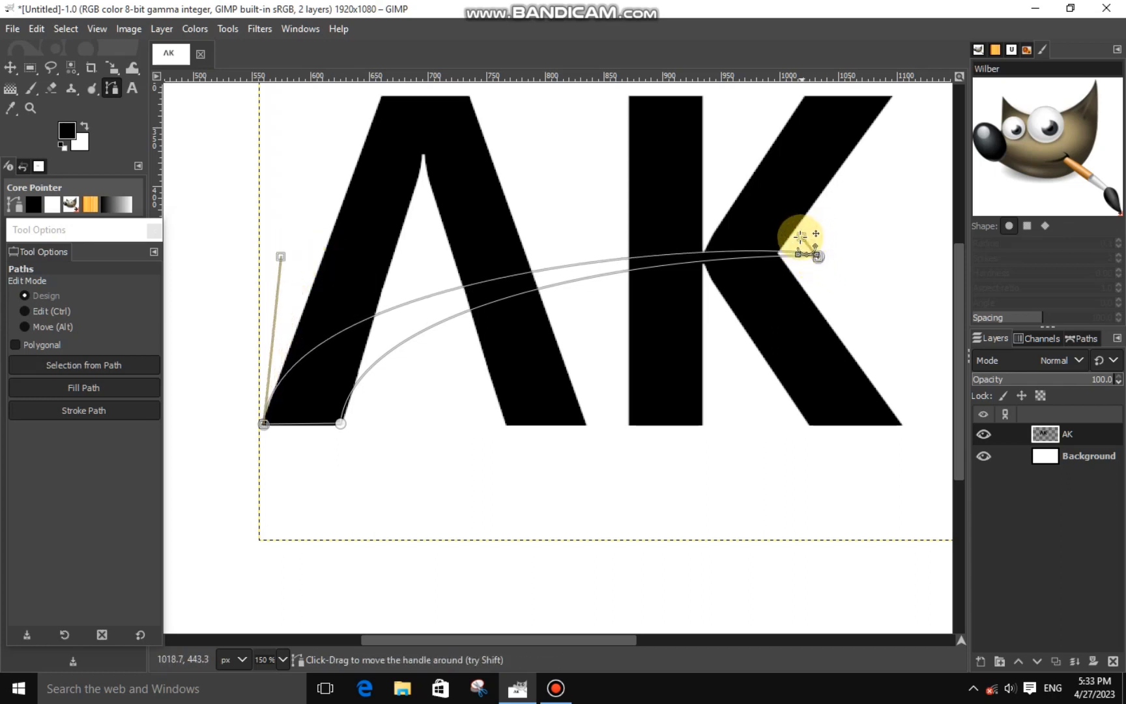
left_click(863, 227)
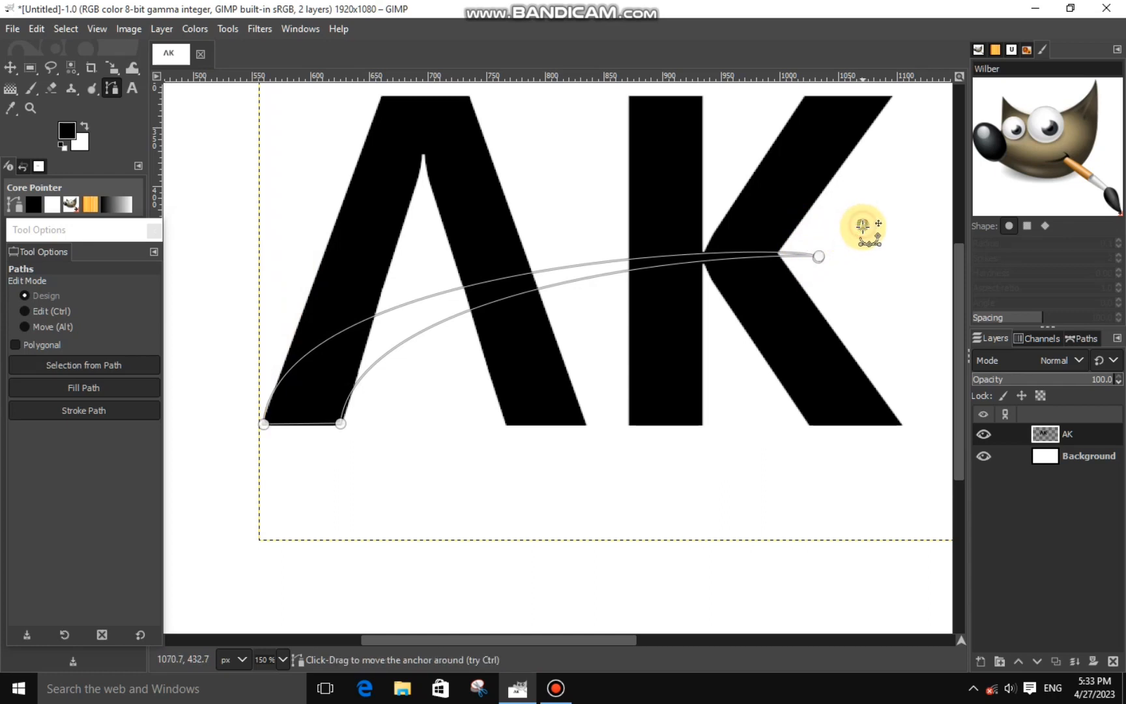
- Convert the closed swoosh path into a selection and add a new transparent layer of 1920 × 1080 px
key("ctrl+z")
key("minus")
key("minus")
key("minus")
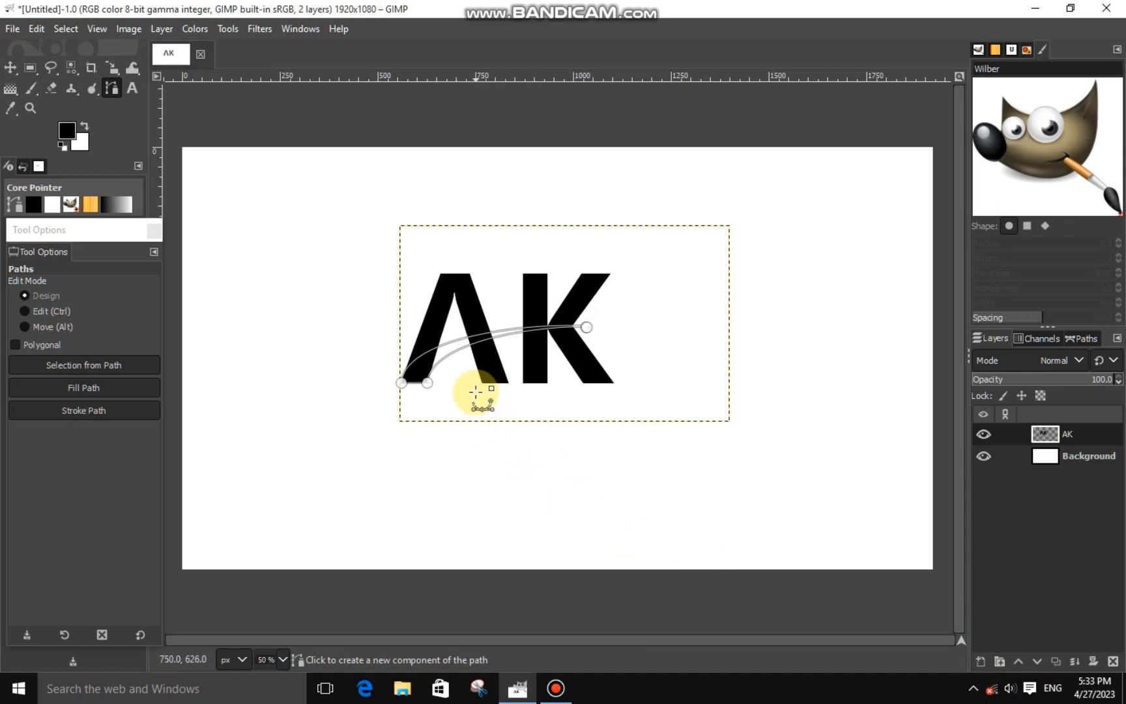
key("shift+v")
left_click(982, 661)
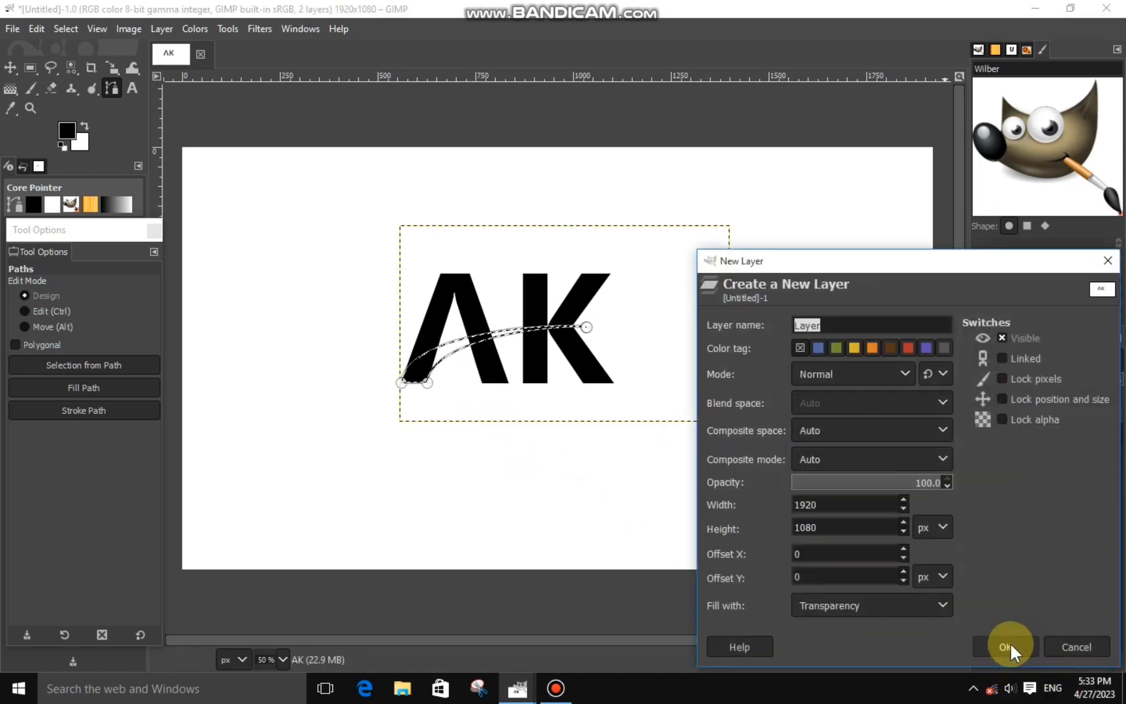
left_click(1006, 646)
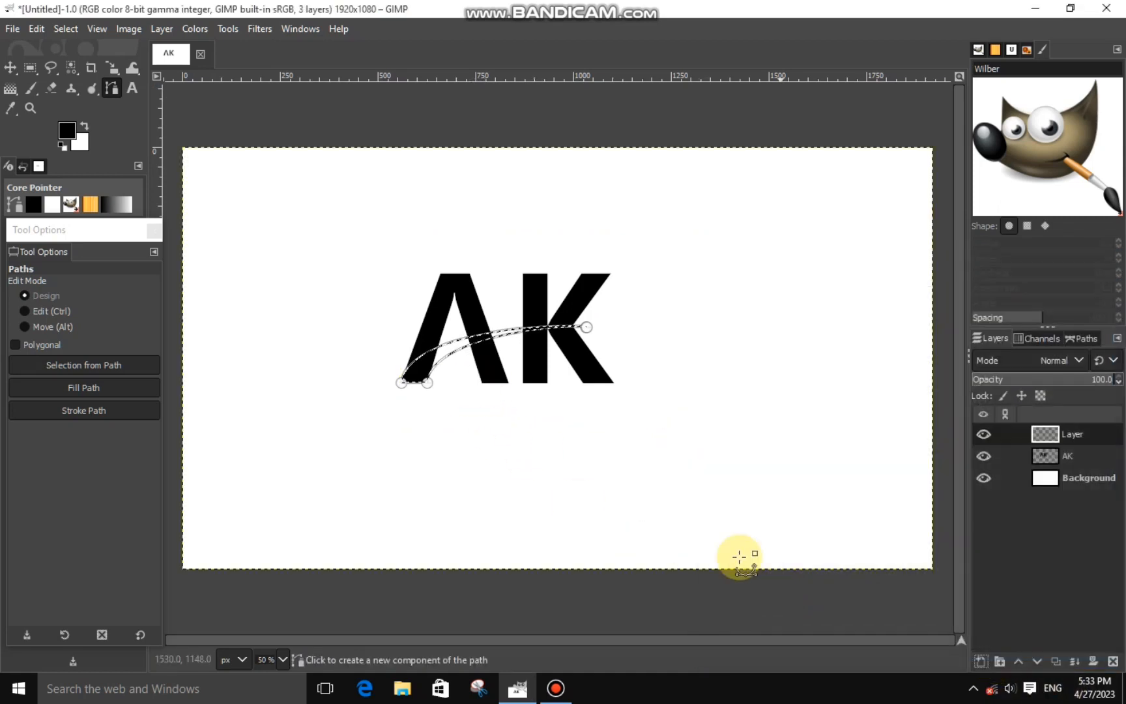
- Fill the swoosh selection on the new layer with the black foreground color
right_click(494, 354)
mouse_move(612, 402)
left_click(678, 464)
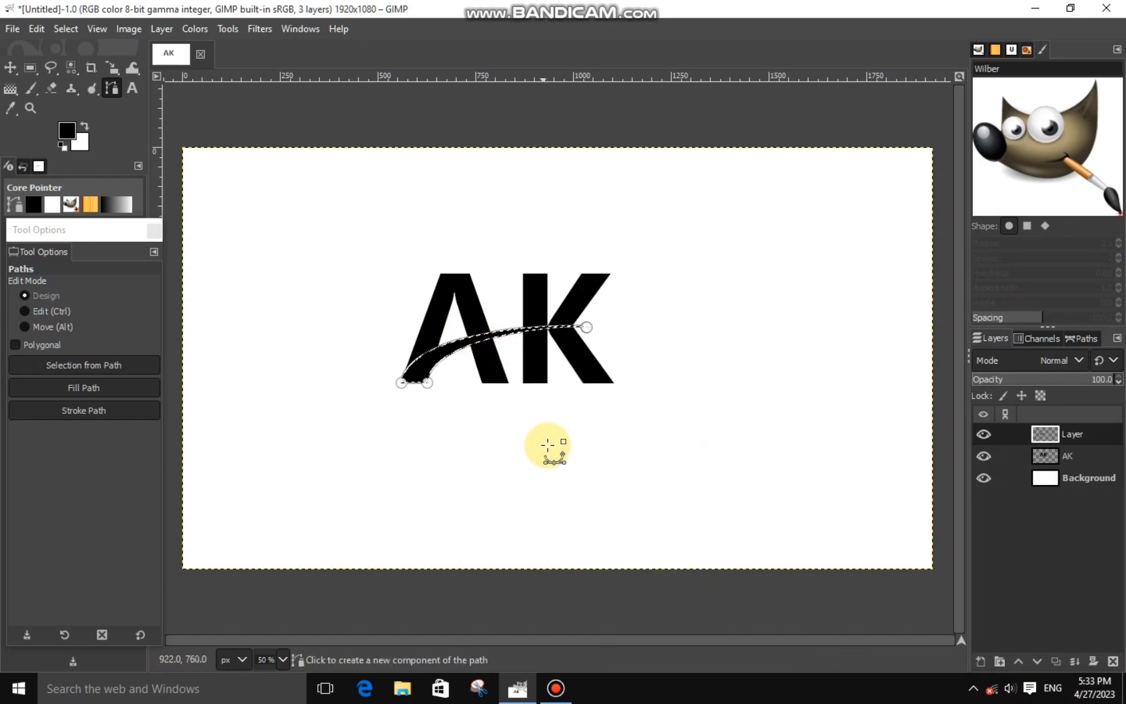
left_click(10, 68)
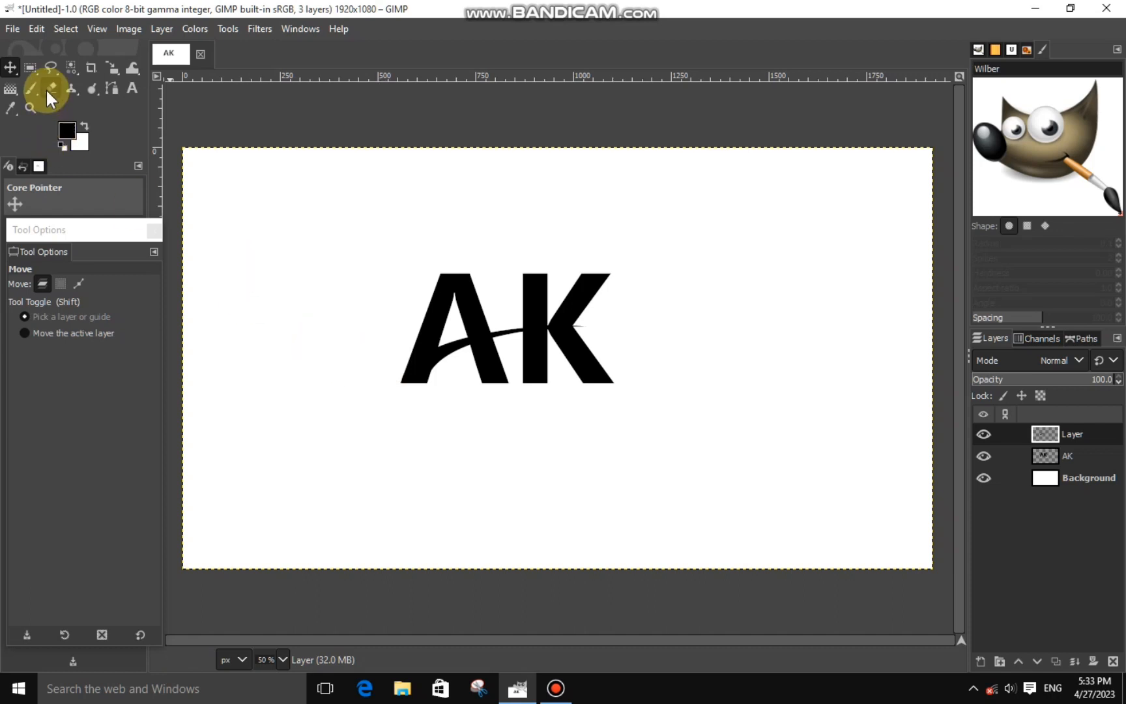
- Try scaling the swoosh to 531 × 165 px, undo the scaling and clear the selection
left_click(64, 70)
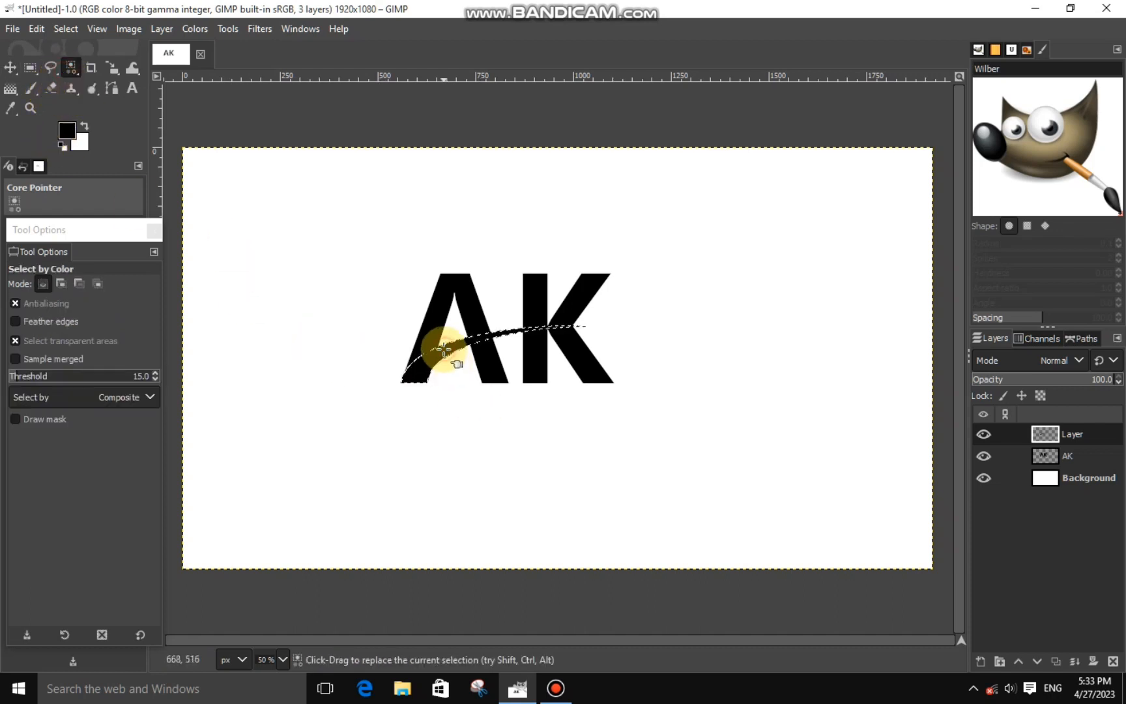
left_click(110, 68)
left_click(404, 316)
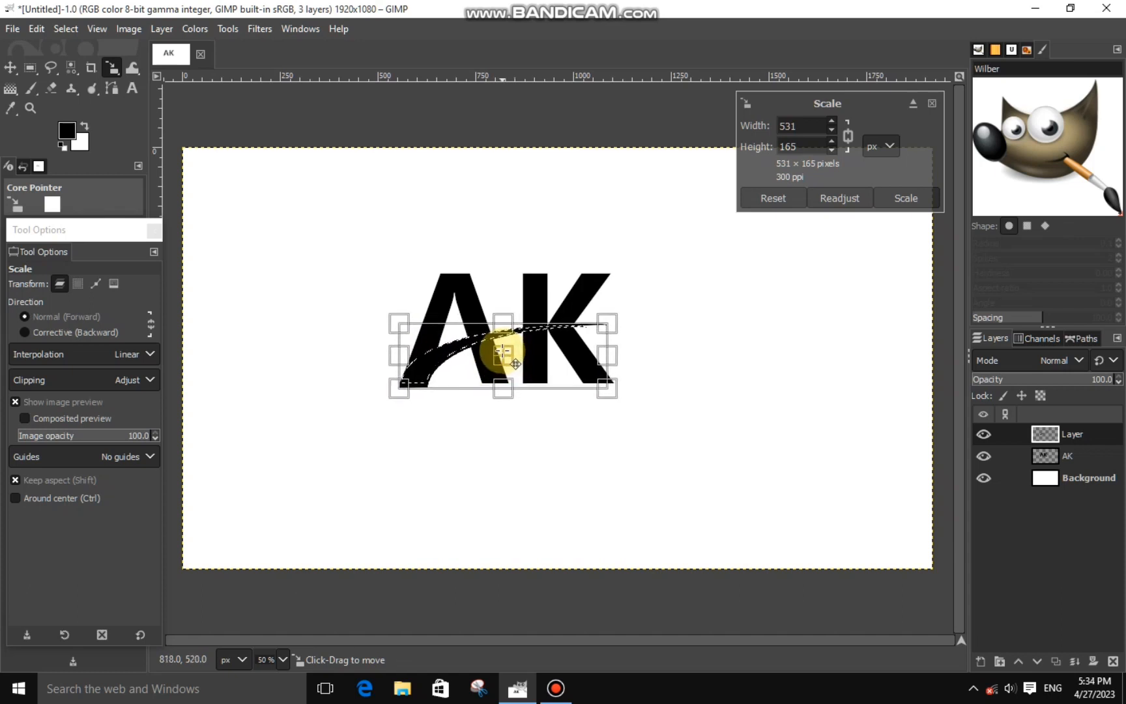
left_click(886, 201)
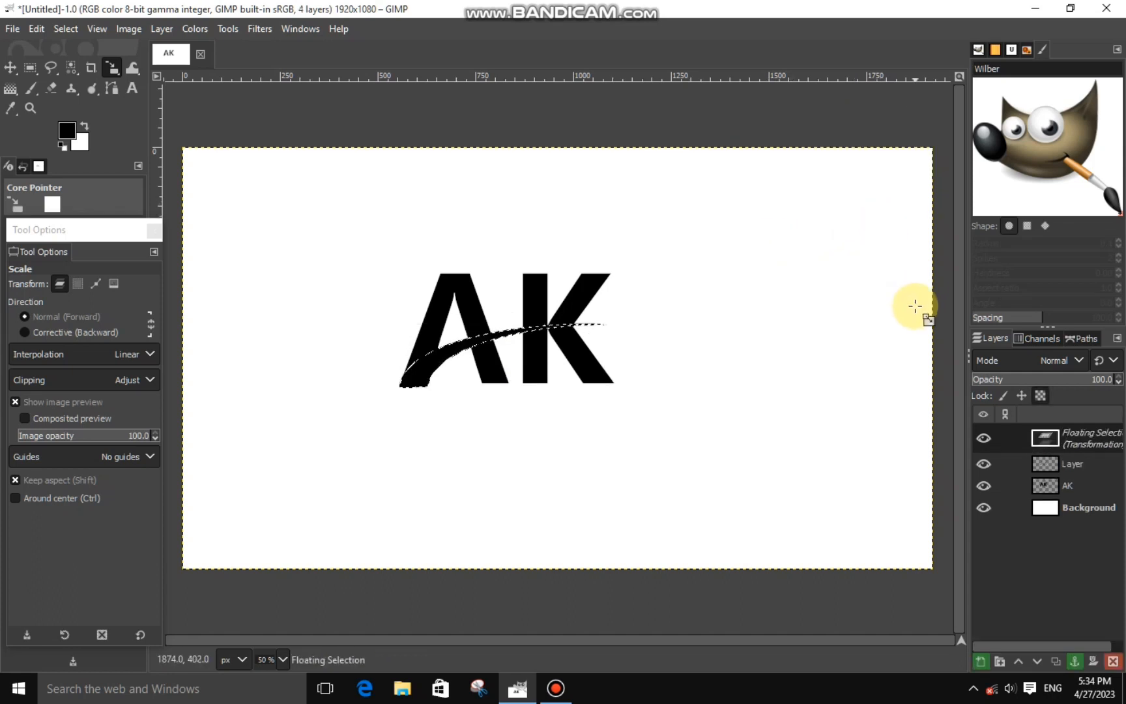
left_click(1075, 661)
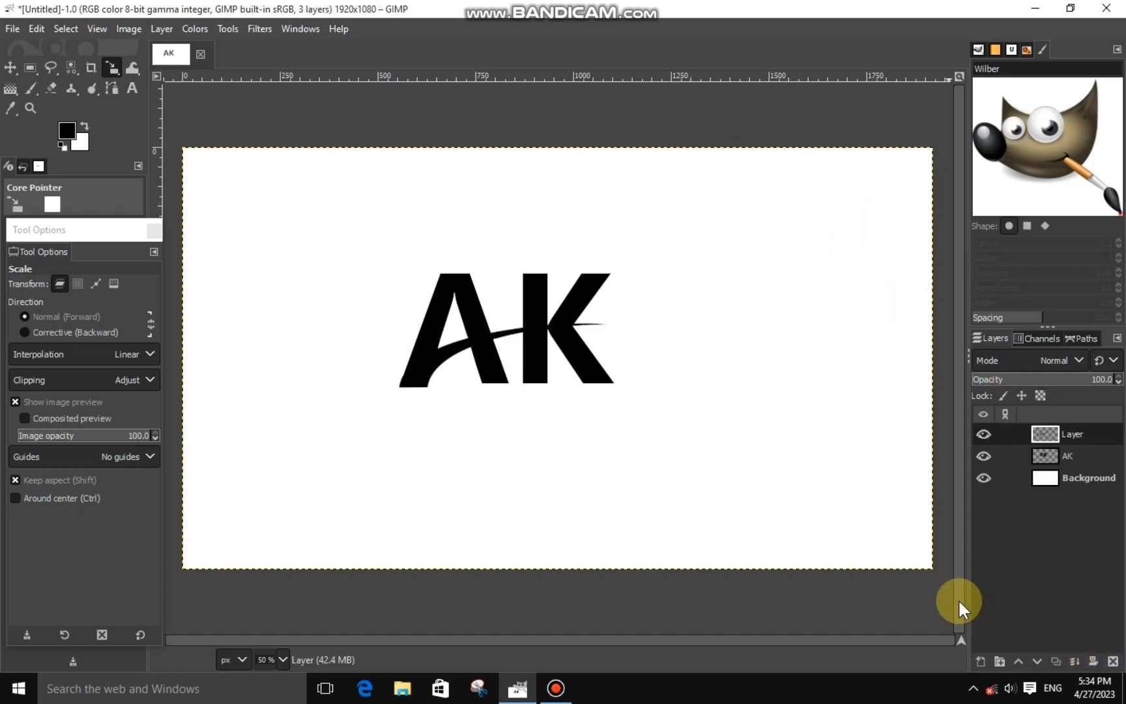
key("ctrl+z")
key("ctrl+z")
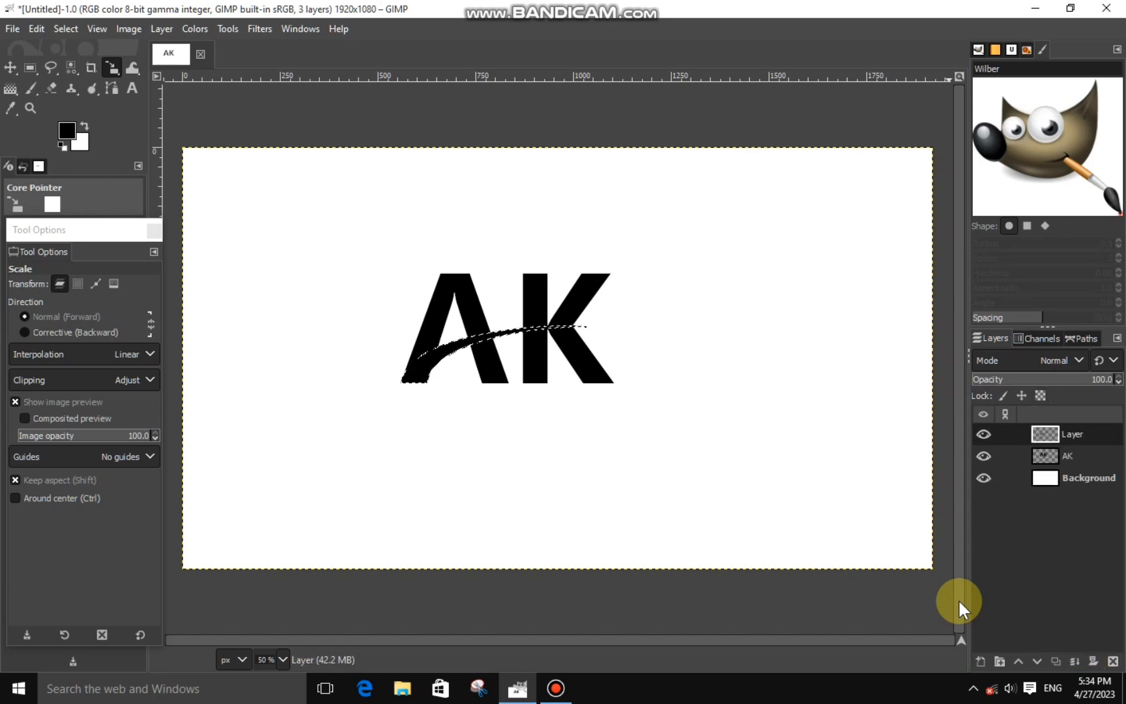
key("ctrl+shift+a")
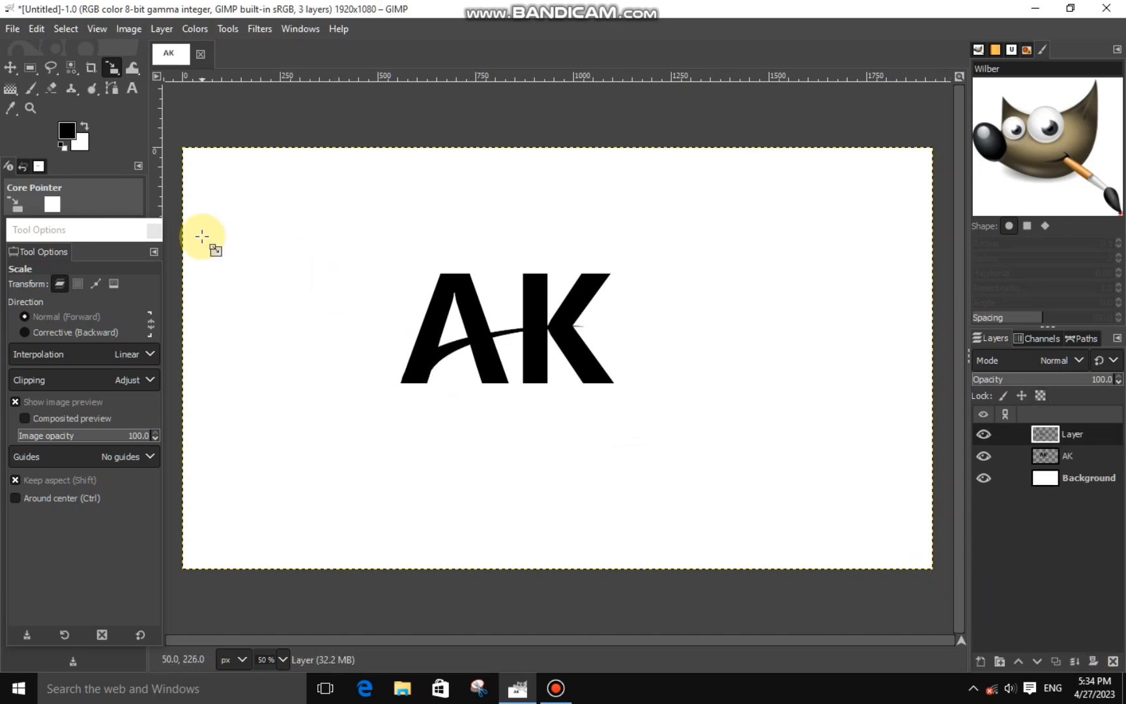
- Select the black swoosh on its own layer with Select by Color
left_click(70, 68)
scroll(465, 372, "up", 2)
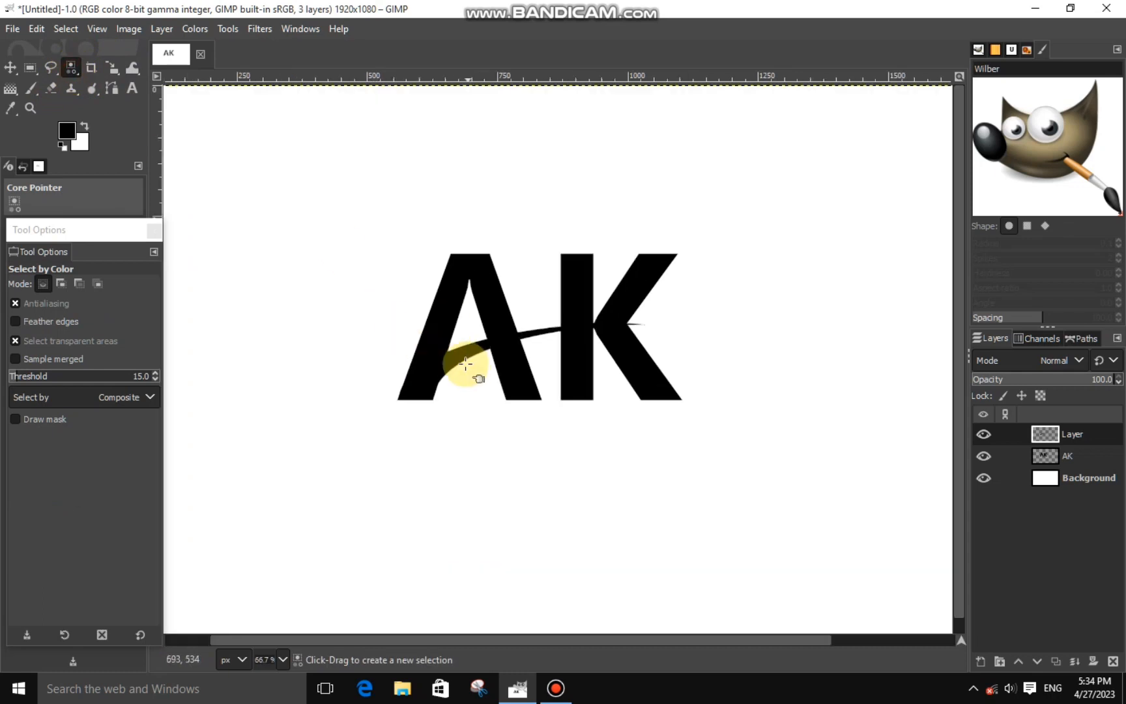
left_click(443, 342)
- Try growing the swoosh selection by 8 px
left_click(58, 29)
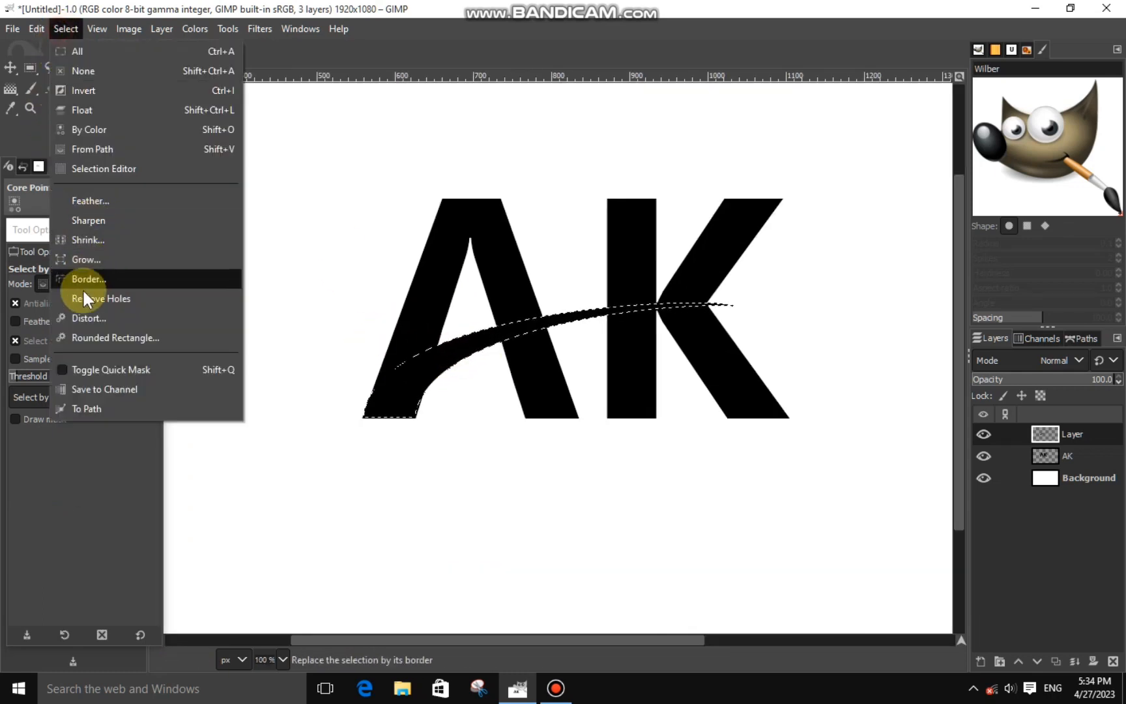
left_click(85, 263)
left_click(121, 316)
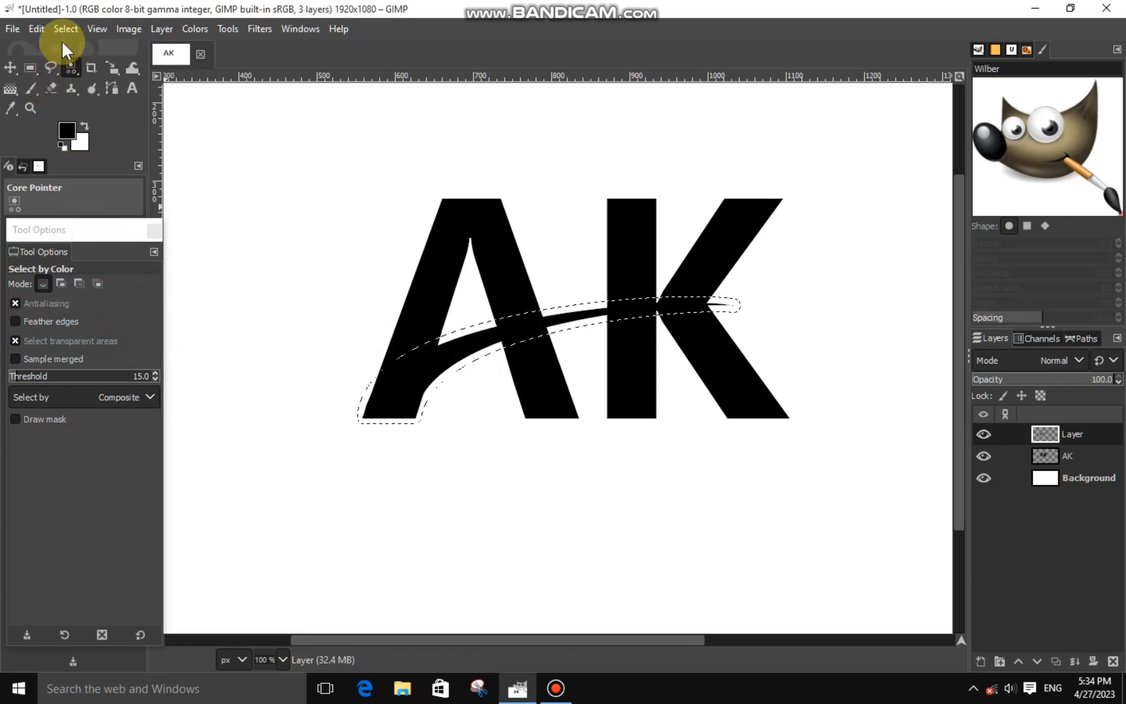
key("ctrl+z")
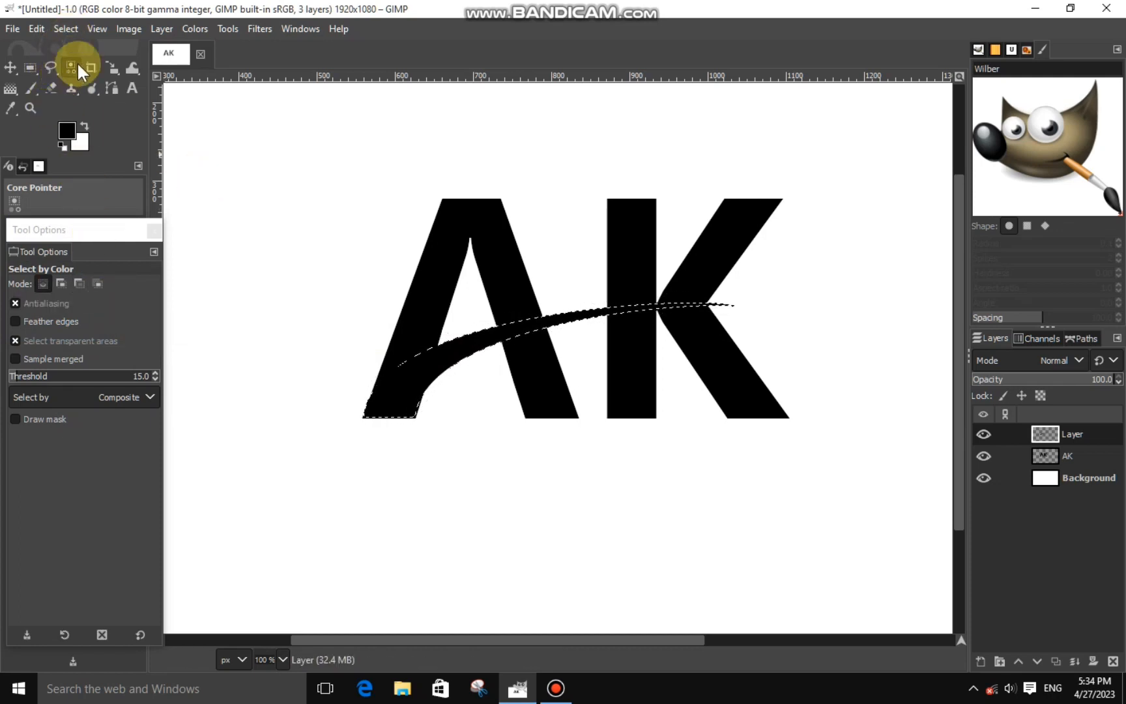
- Grow the swoosh selection by a few pixels to form a narrow margin around it
left_click(69, 32)
left_click(90, 260)
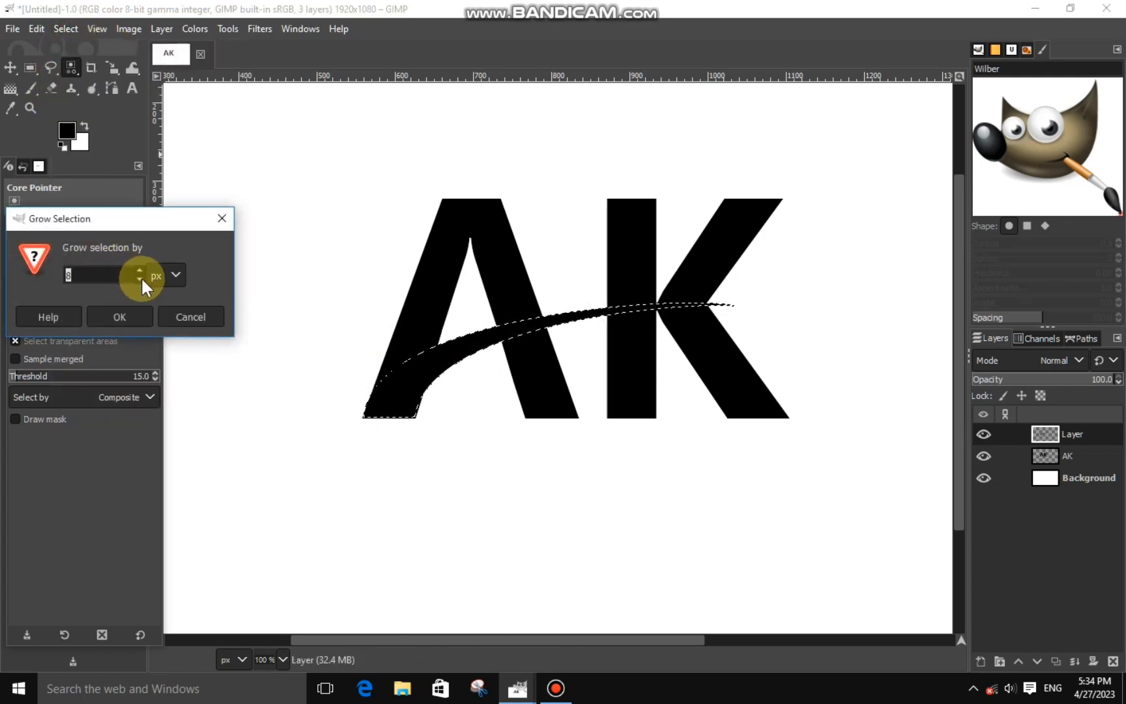
left_click(131, 312)
- On the AK layer, erase the letters within the grown selection using the 2. Hardness 100 brush, leaving a gap around the swoosh, and clear the selection
left_click(1046, 456)
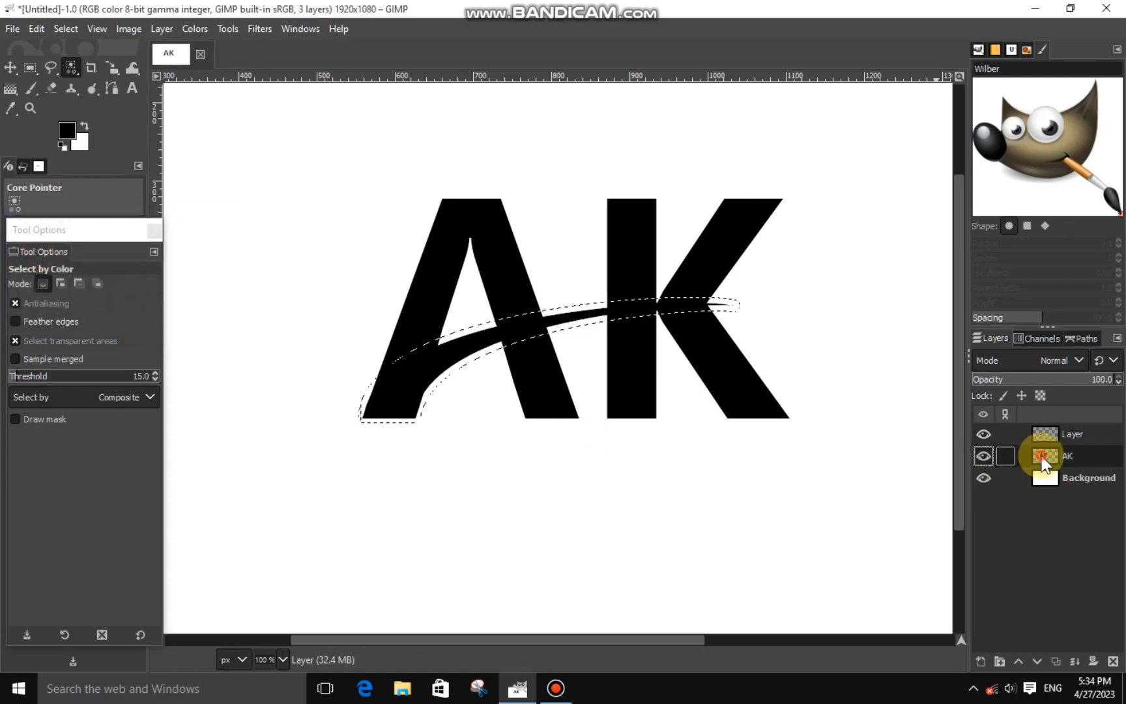
left_click(56, 86)
left_click(21, 330)
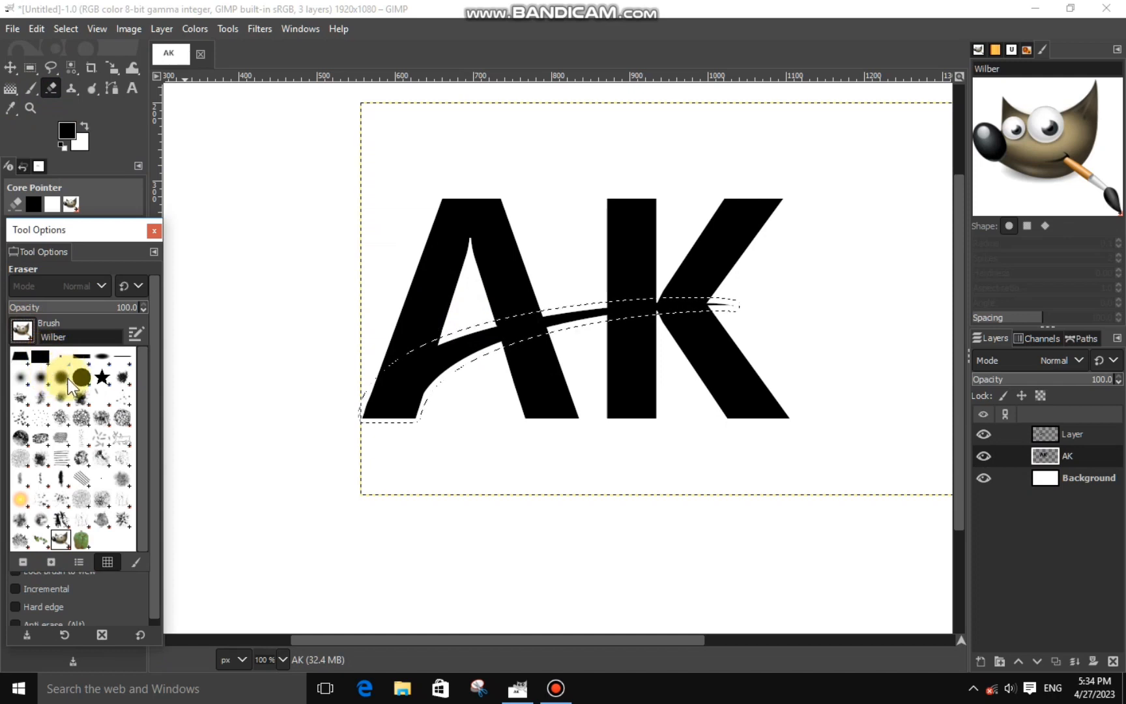
left_click(75, 378)
left_click_drag(492, 324, 537, 315)
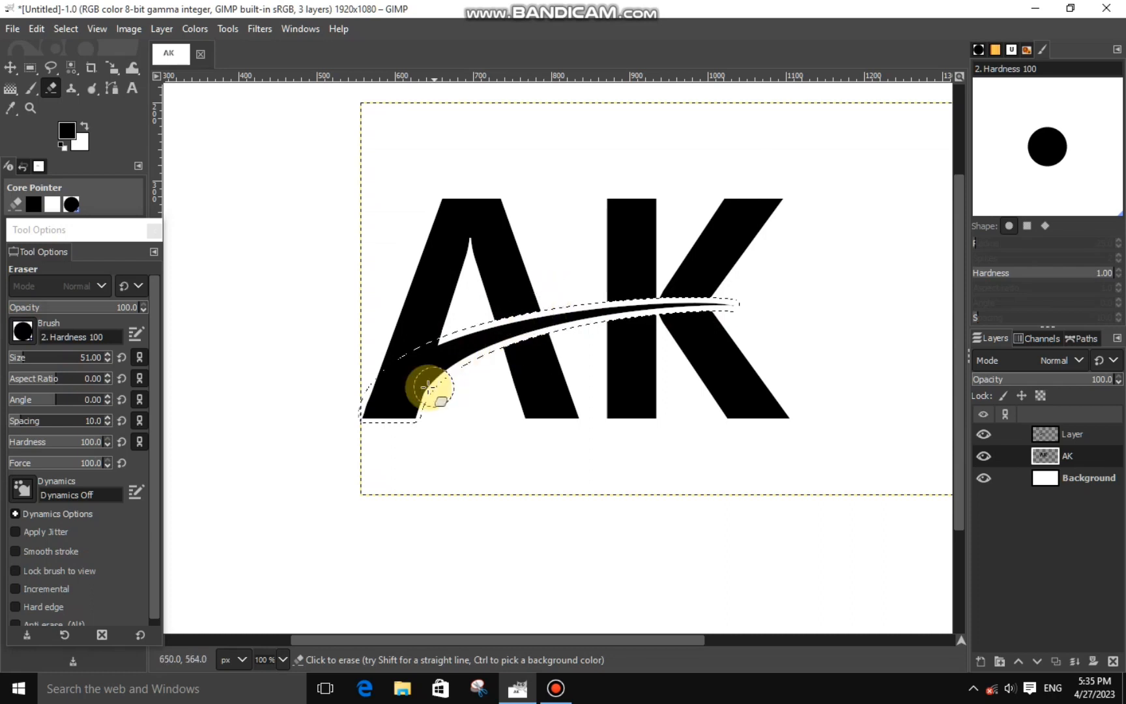
mouse_move(423, 382)
left_mouse_down()
mouse_move(462, 358)
mouse_move(534, 358)
mouse_move(477, 339)
mouse_move(398, 440)
mouse_move(404, 430)
mouse_move(355, 432)
mouse_move(400, 426)
mouse_move(360, 411)
left_mouse_up()
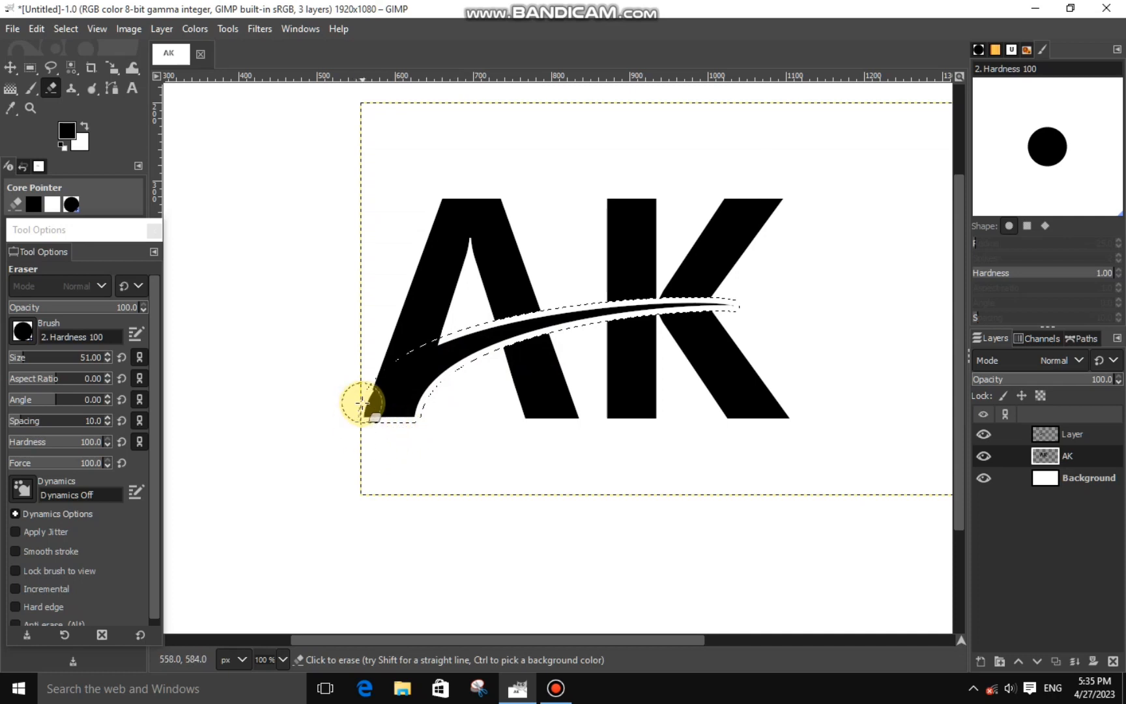
key("ctrl+z")
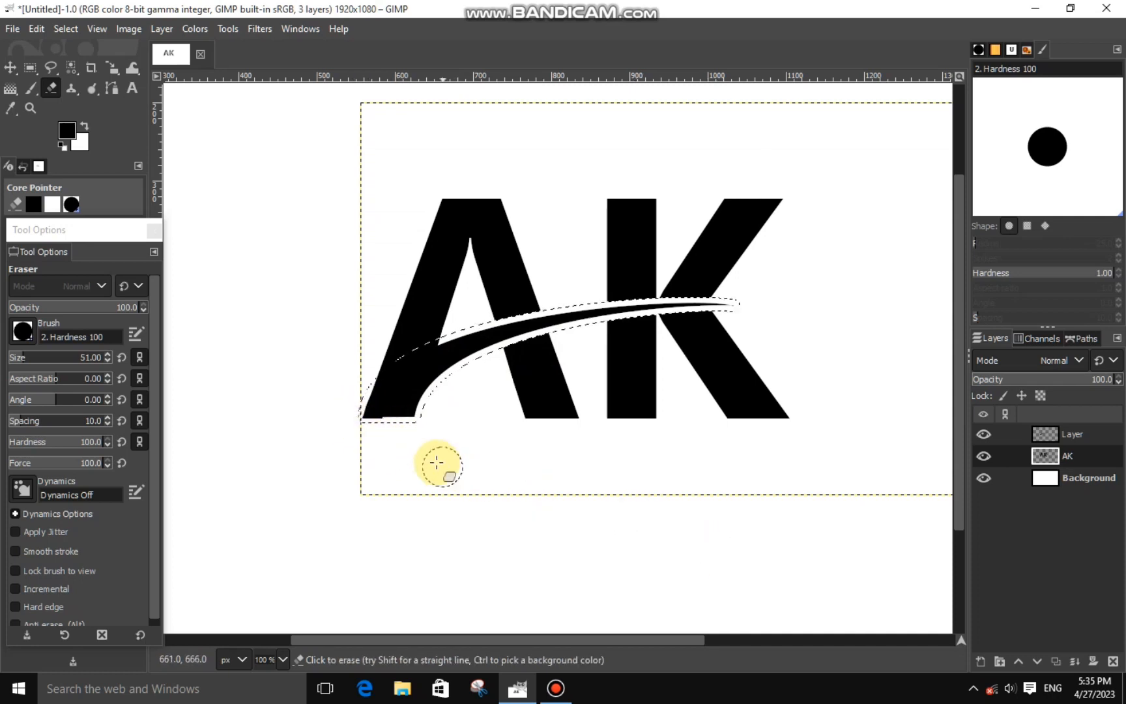
key("ctrl+shift+a")
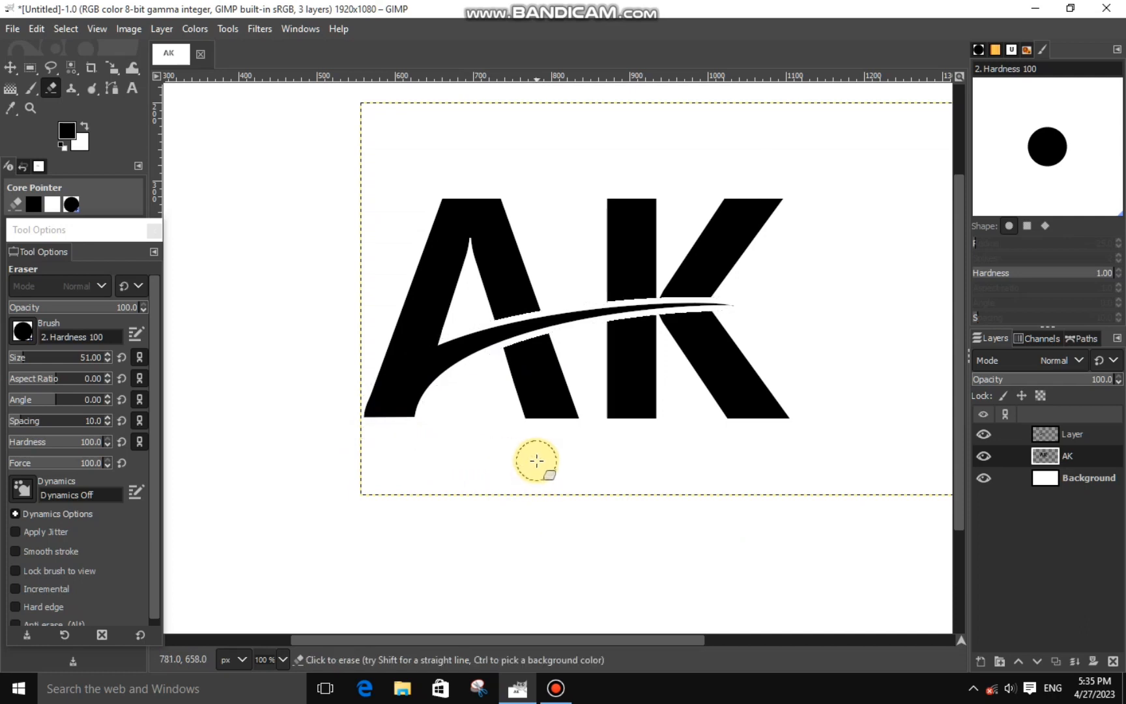
- Merge the swoosh layer down into the AK layer
key("minus")
key("minus")
key("plus")
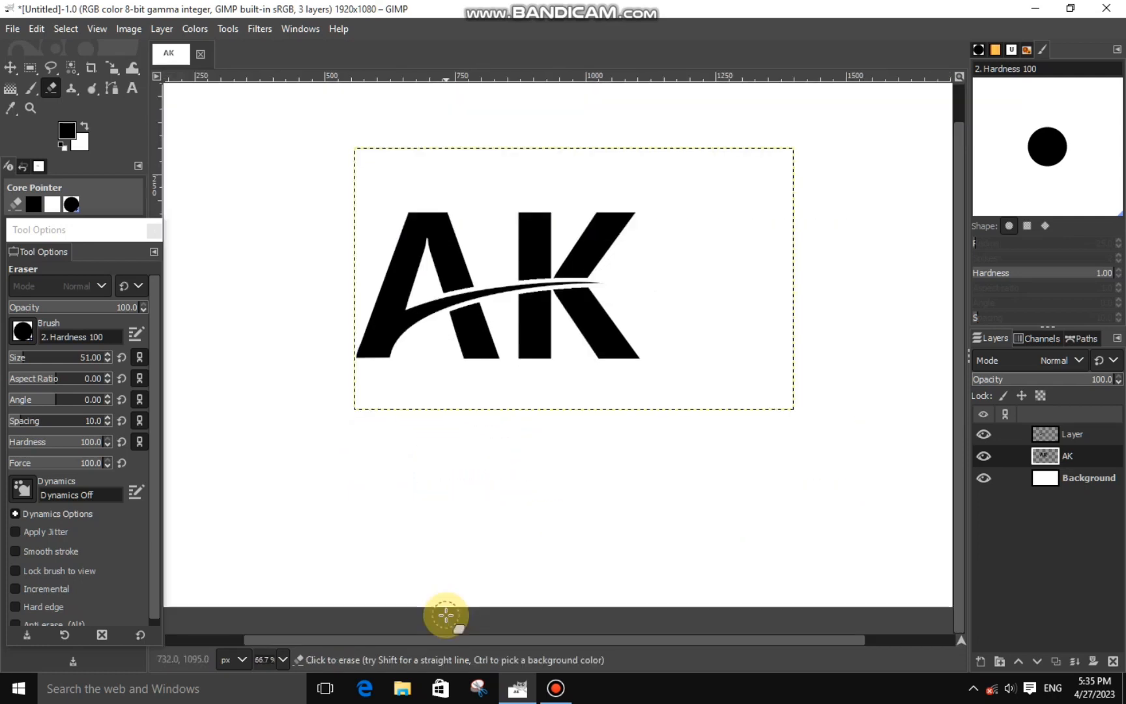
left_click(1045, 436)
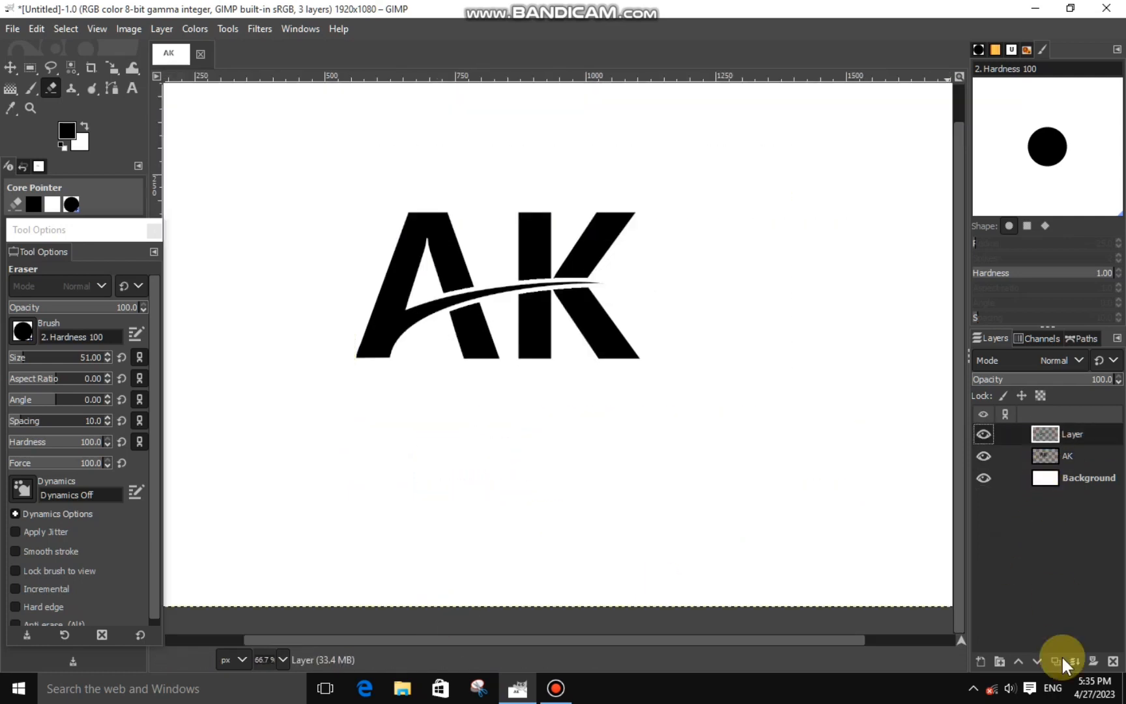
right_click(1051, 436)
left_click(965, 206)
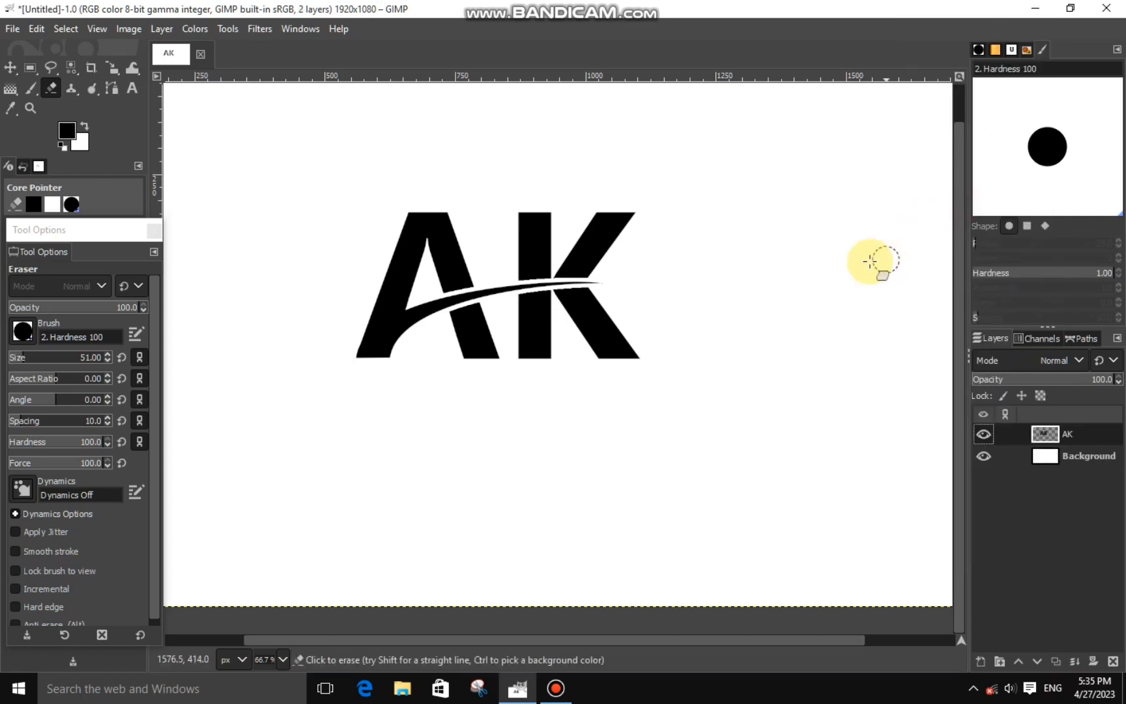
- Start a path at the swoosh's tip beside the K and curve it beneath the swoosh to the space between A and K
left_click(131, 86)
left_click(111, 88)
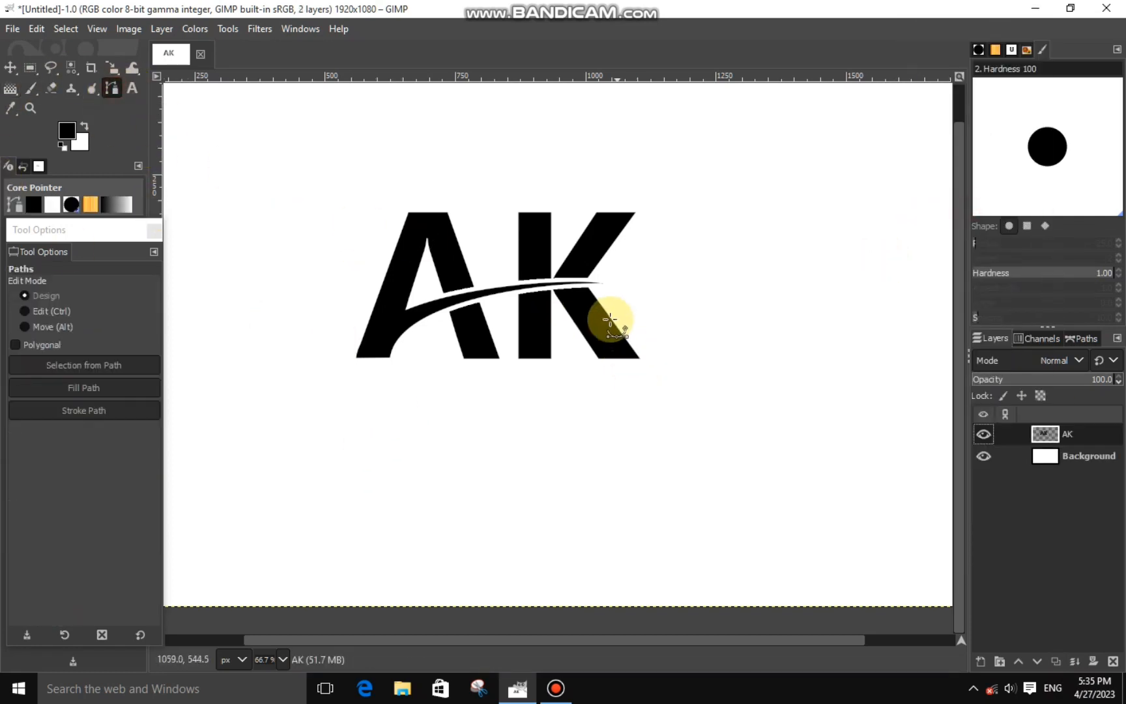
scroll(610, 314, "up", 2)
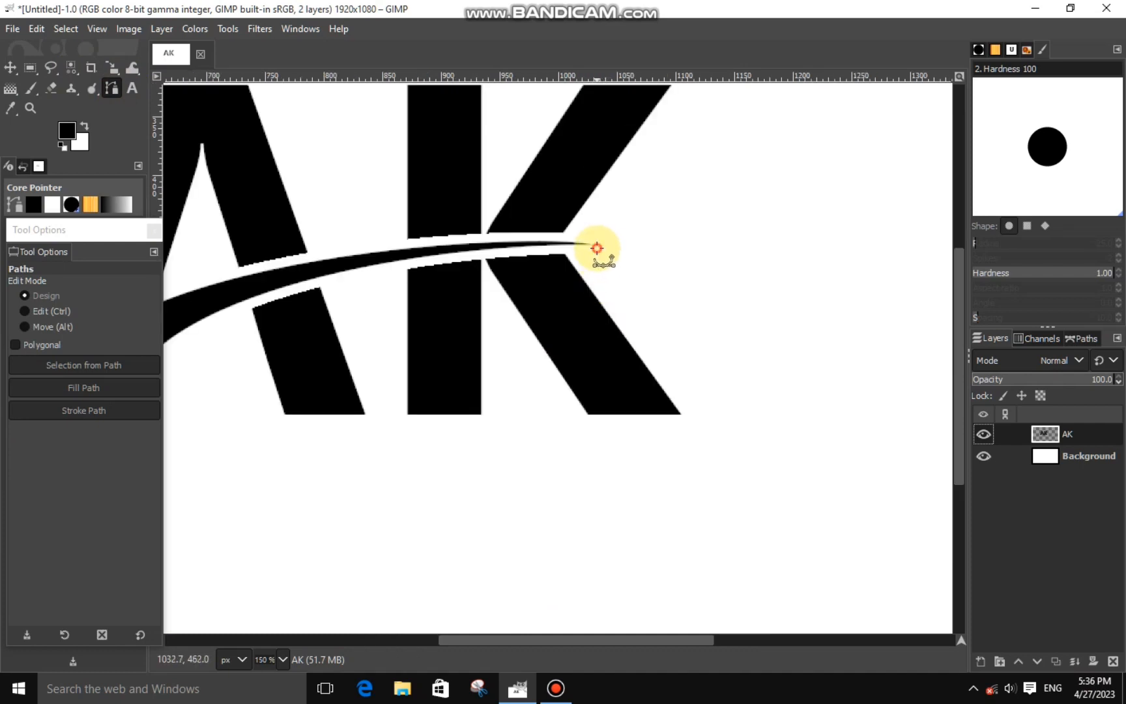
left_click(597, 248)
left_click(319, 297)
left_click_drag(320, 296, 365, 272)
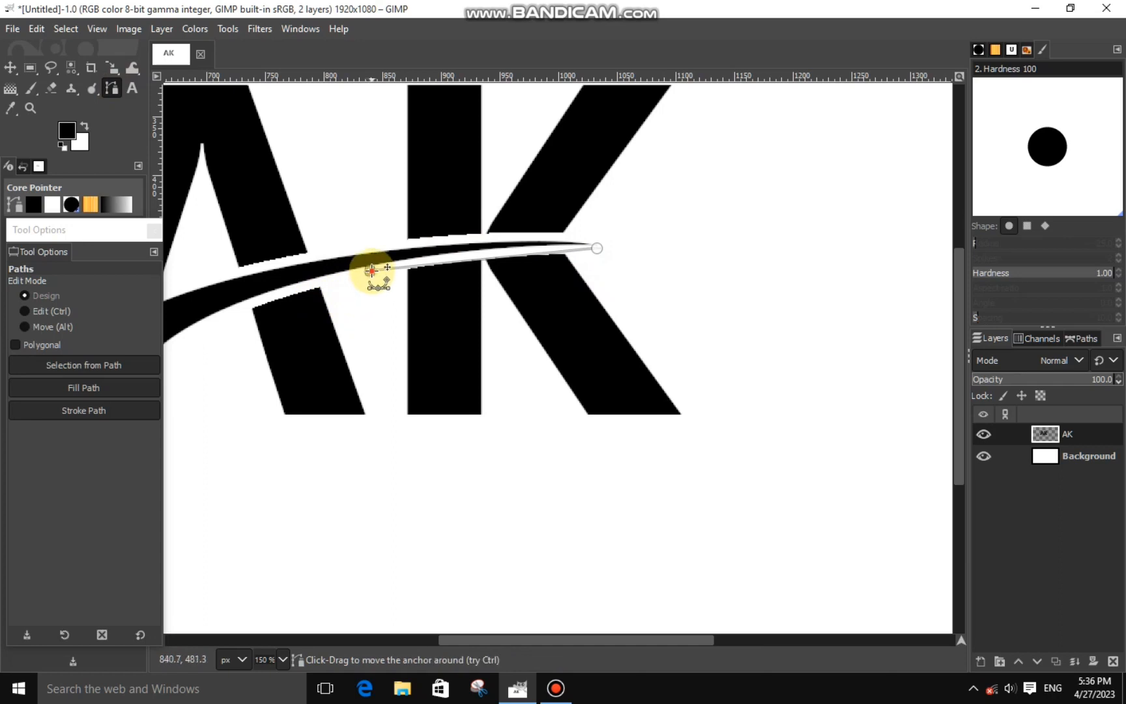
left_click_drag(402, 268, 452, 254)
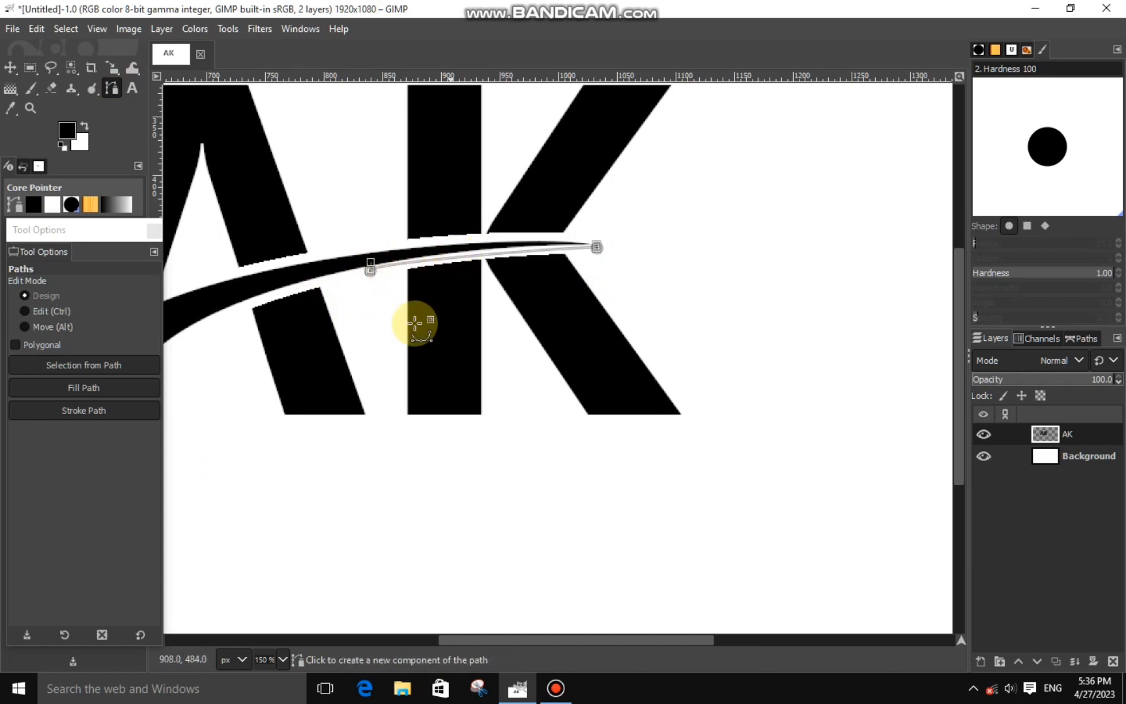
- Extend the path in a smooth curve below the swoosh, past the upper edge of the A's cut right leg
left_click(186, 358)
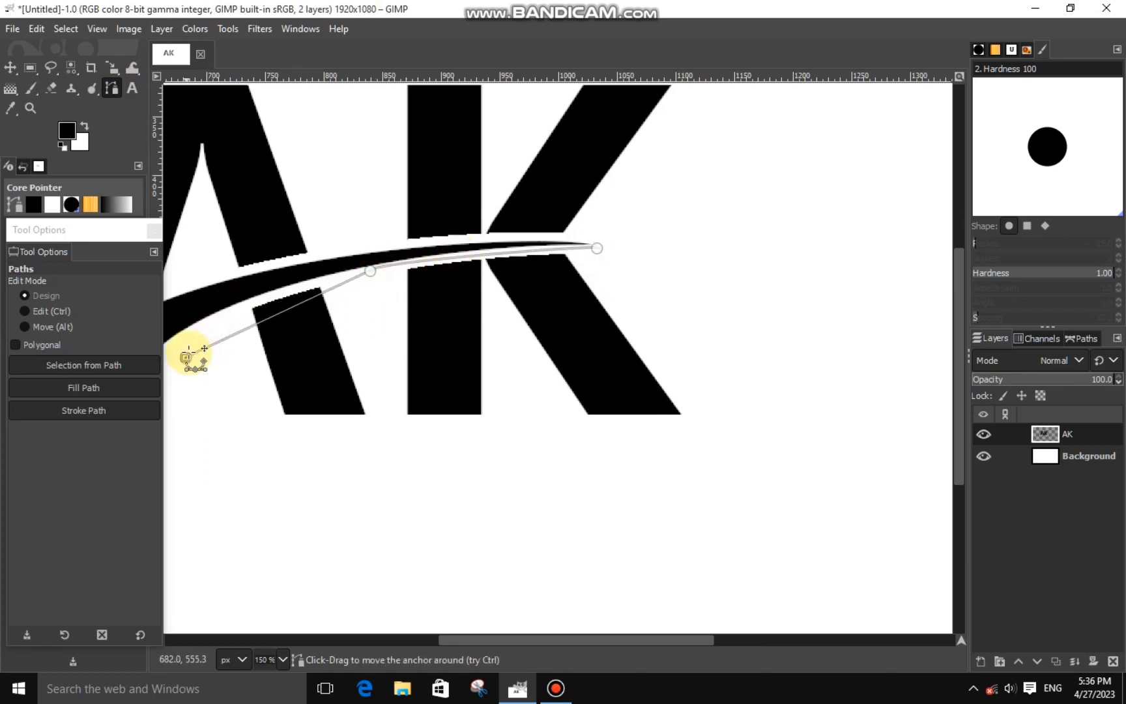
left_click_drag(187, 357, 209, 322)
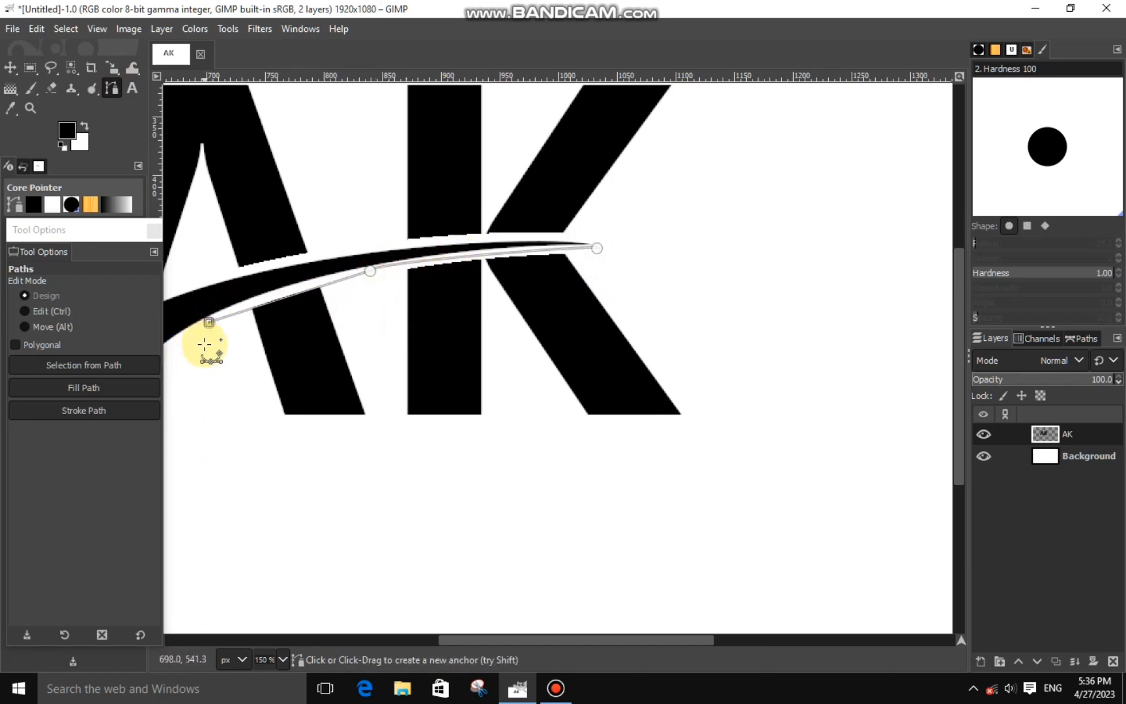
left_click(367, 271, "ctrl+shift")
left_click_drag(253, 339, 229, 321)
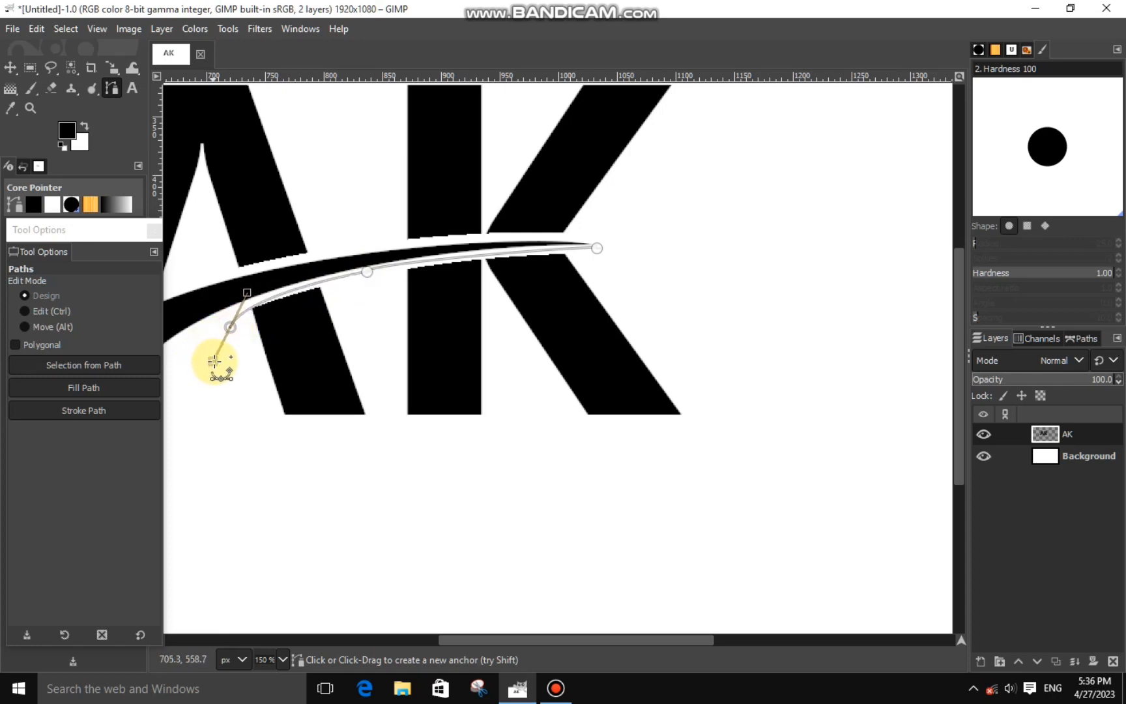
- Close the path around the lower parts of the A's right leg and the K, and turn it into a selection
left_click_drag(264, 402, 246, 451)
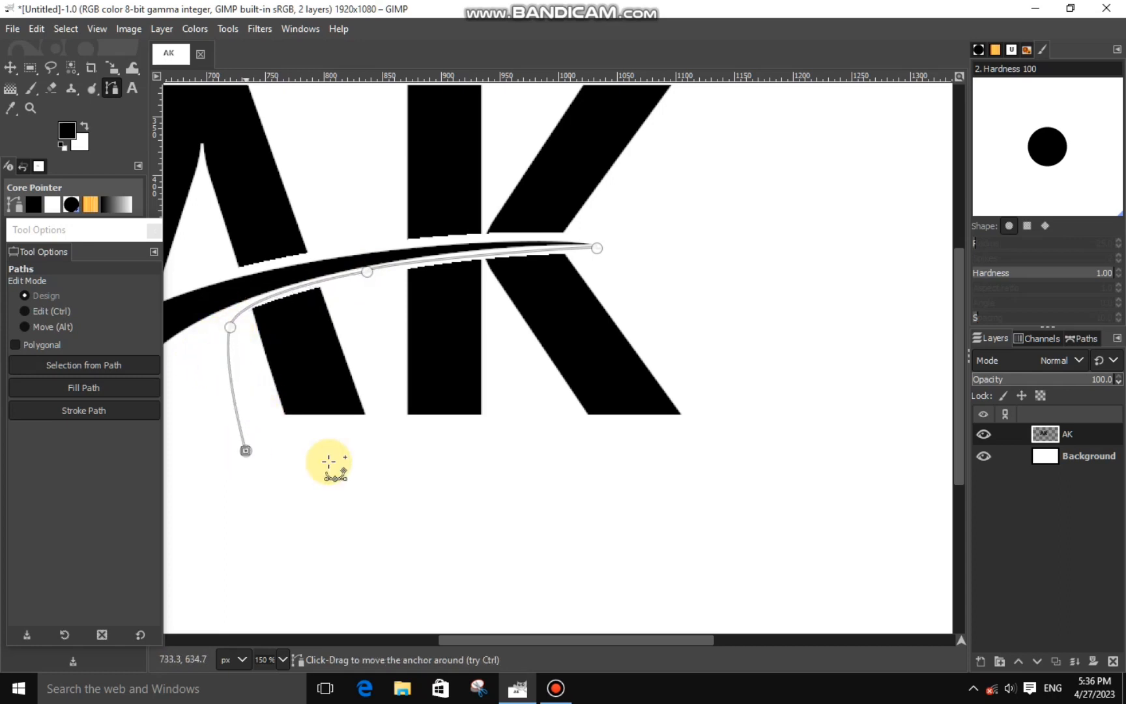
left_click(743, 441)
left_click(595, 249, "ctrl")
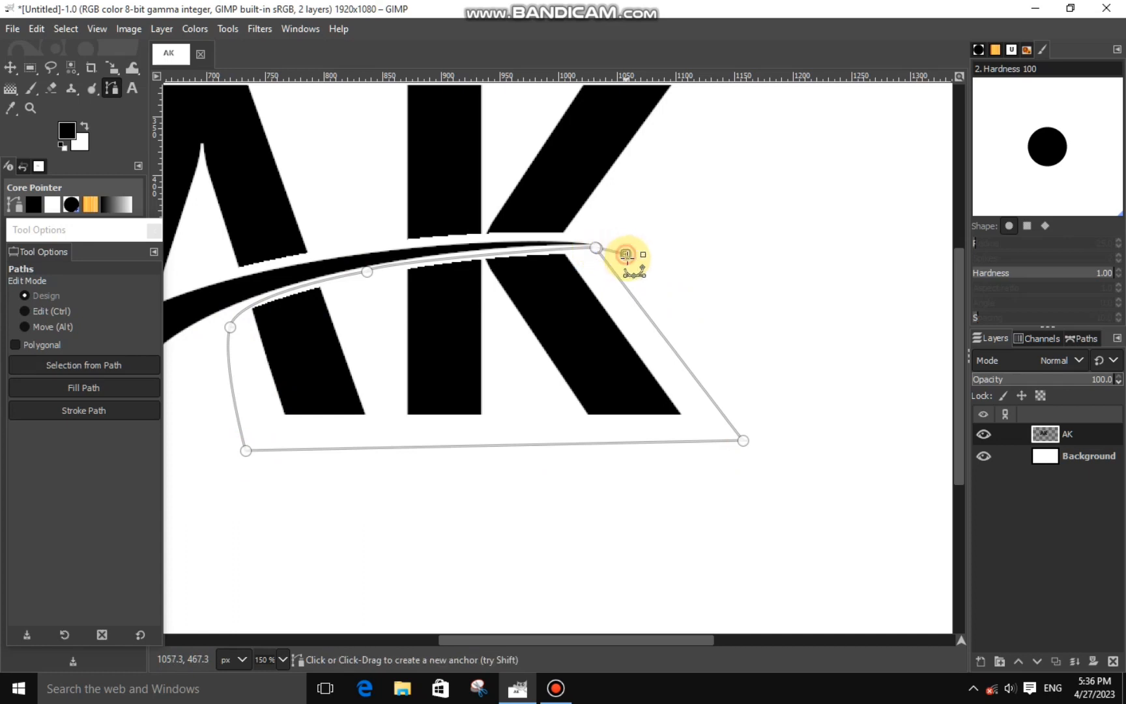
key("Return")
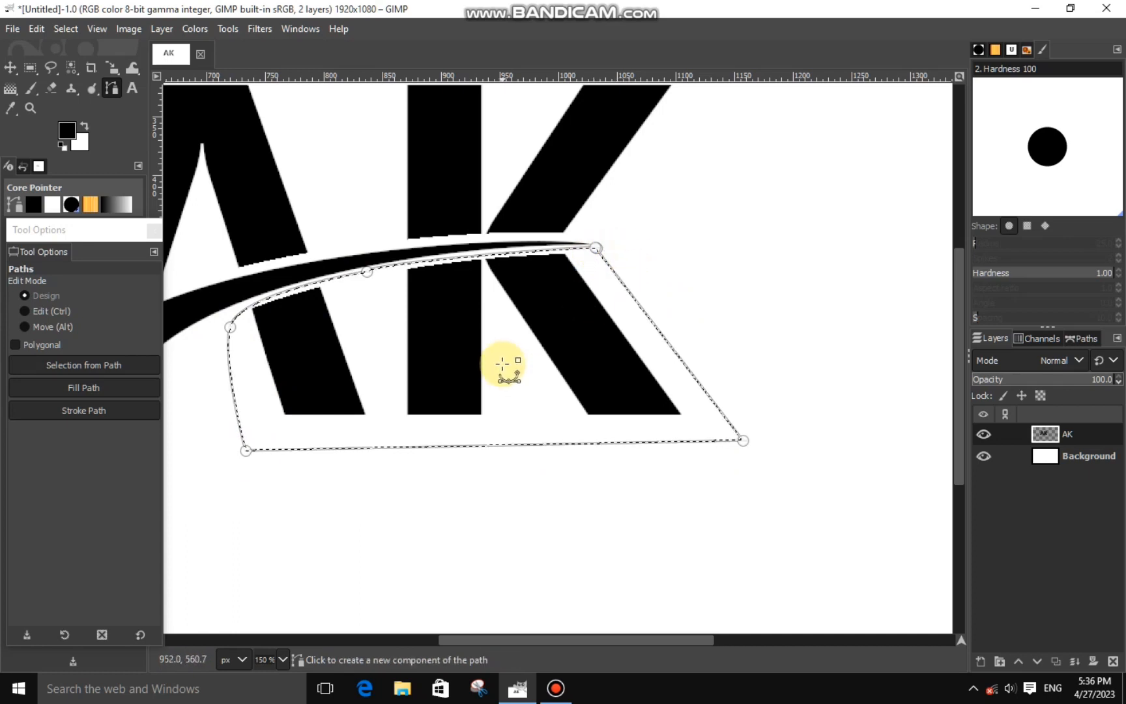
- Cut the selected lower parts of the A's right leg and the K, and paste them back in place
right_click(468, 364)
mouse_move(551, 402)
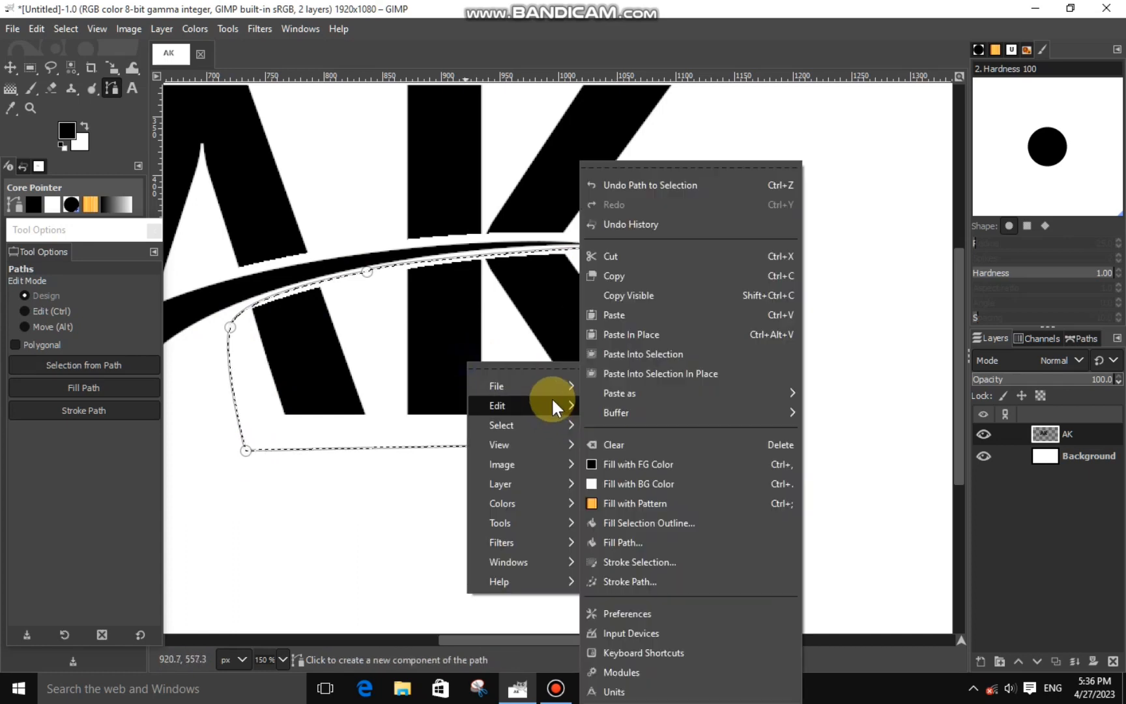
left_click(643, 256)
right_click(637, 368)
mouse_move(666, 380)
left_click(753, 317)
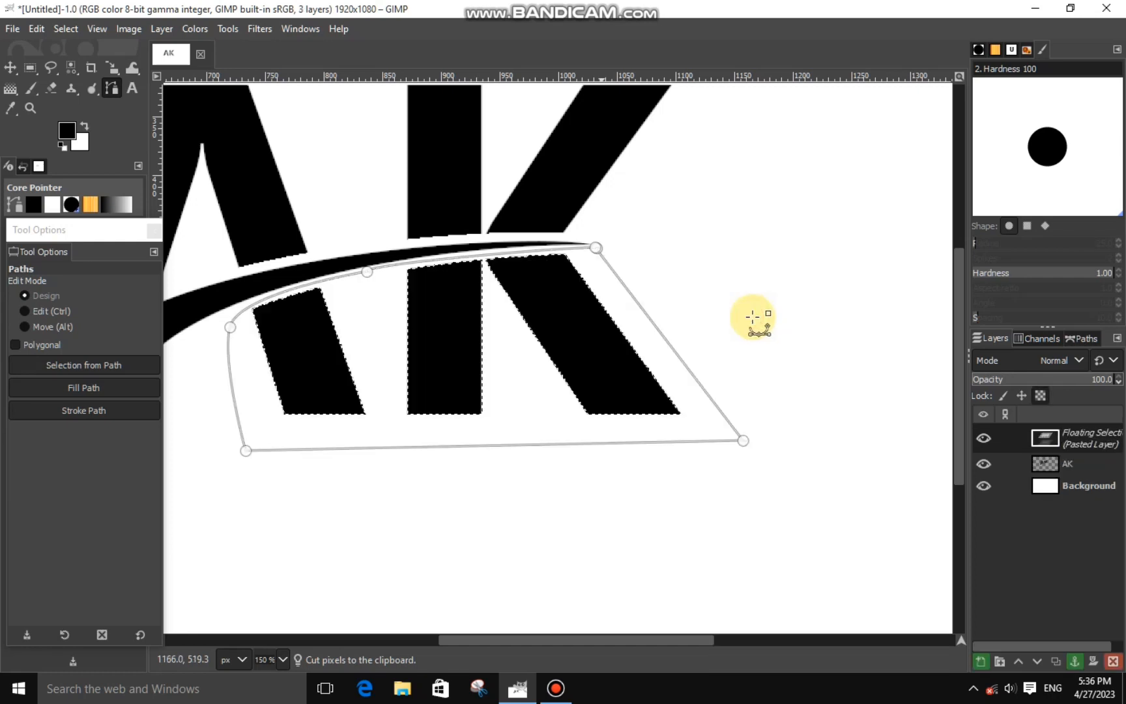
- Turn the floating selection into a new layer, then briefly hide it and the AK layer to check the separation
left_click(10, 67)
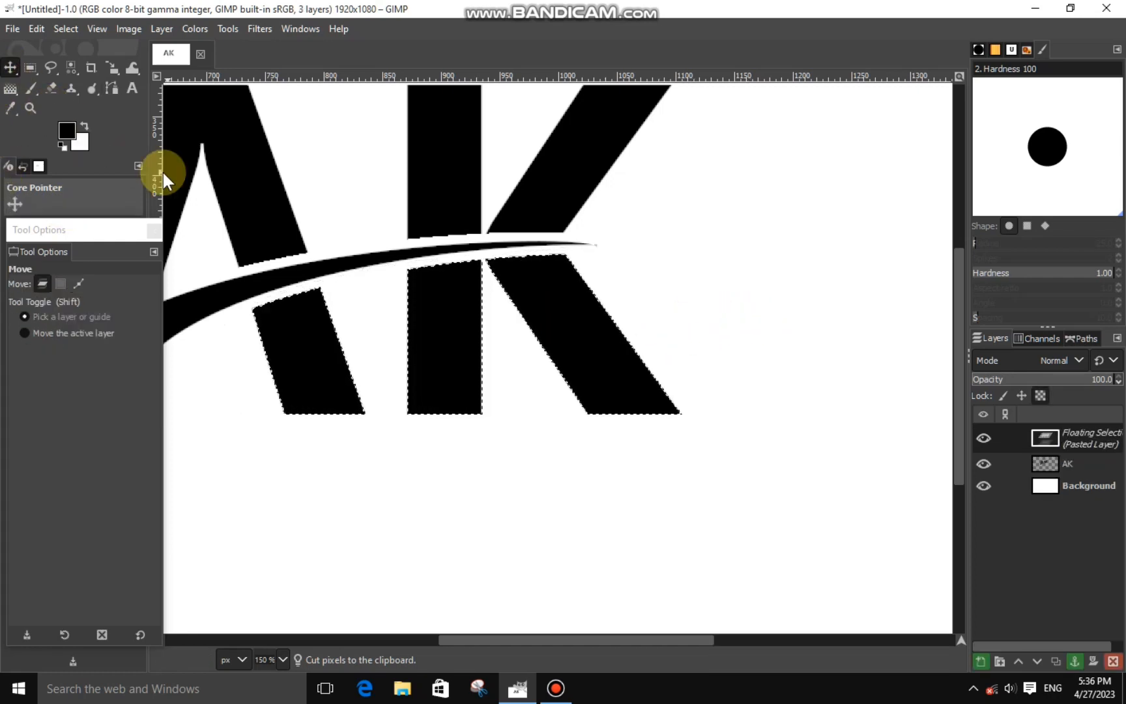
key("minus")
key("minus")
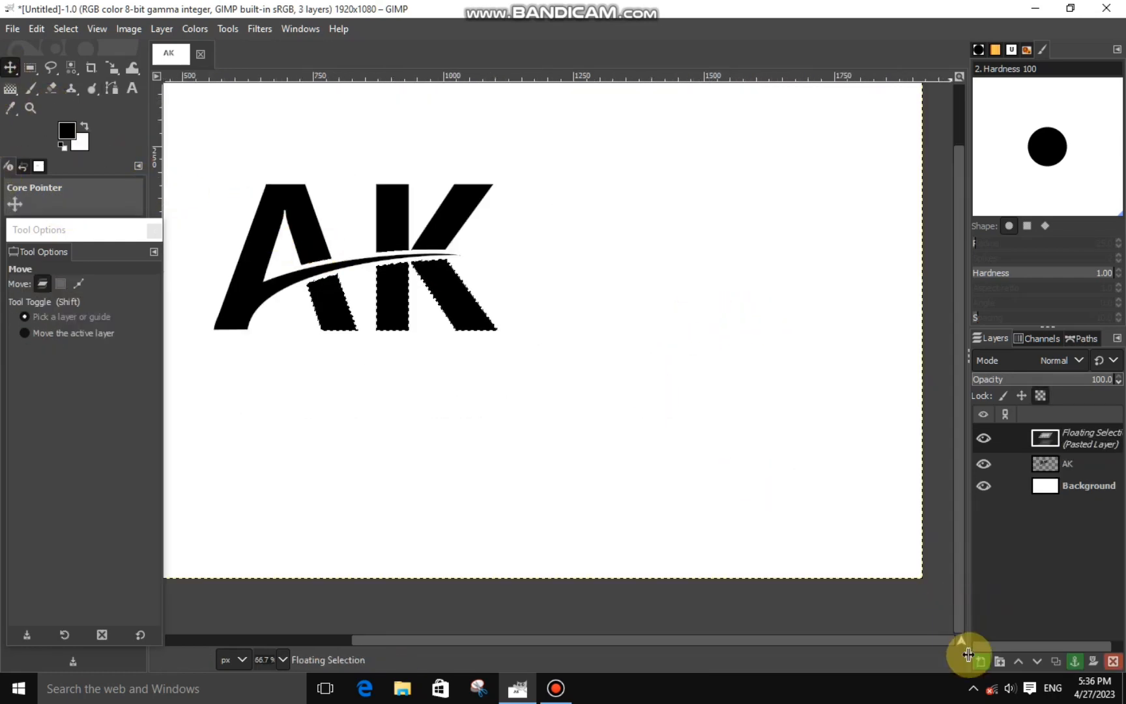
left_click(980, 661)
key("minus")
left_click(983, 434)
left_click(983, 434)
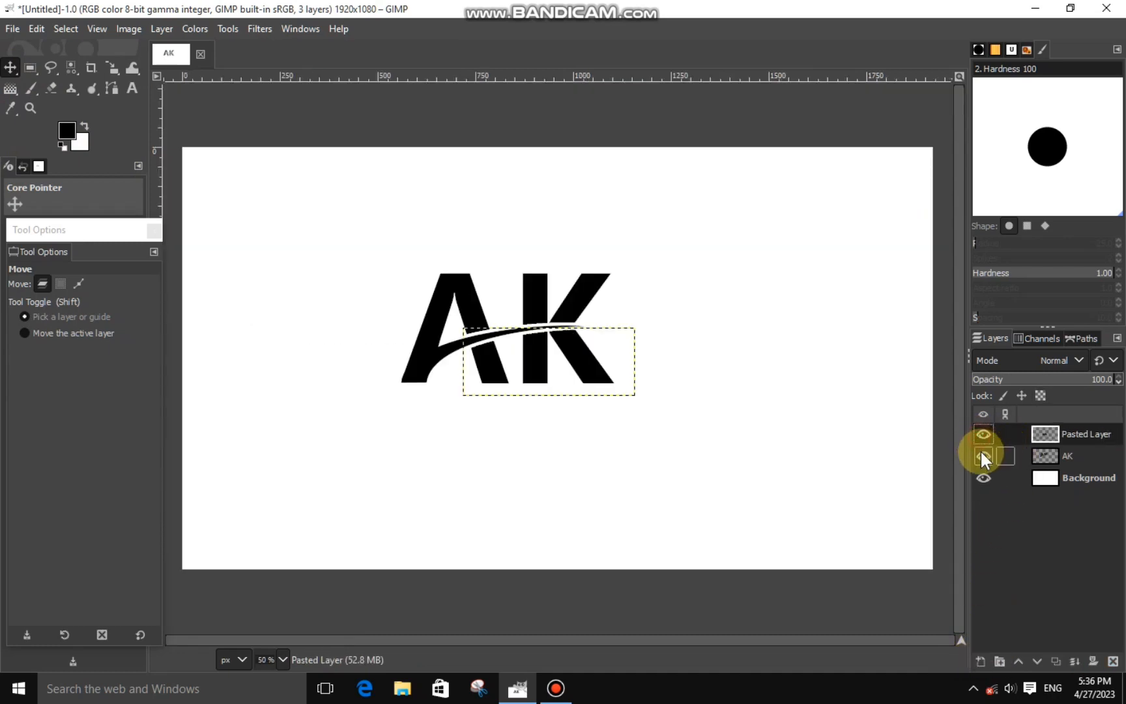
left_click(982, 455)
left_click(982, 454)
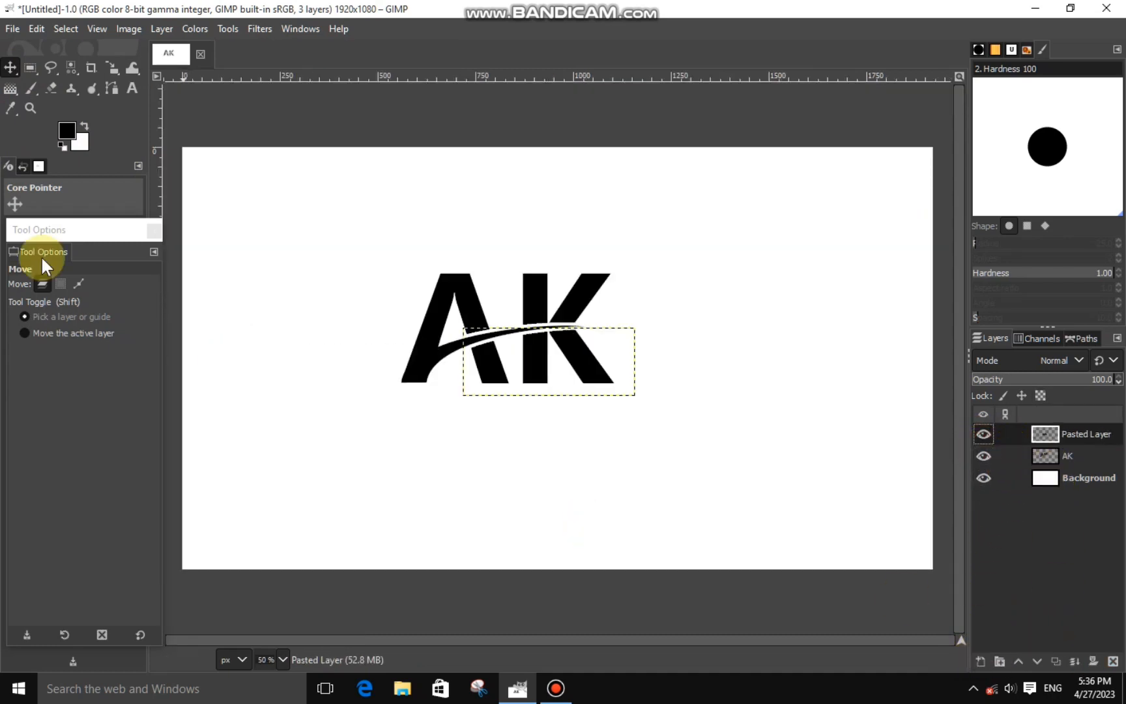
- Add a text box beneath the AK letters reading "A K LOGO DESIGN" in Ebrima Bold
left_click(137, 92)
left_click_drag(360, 390, 706, 465)
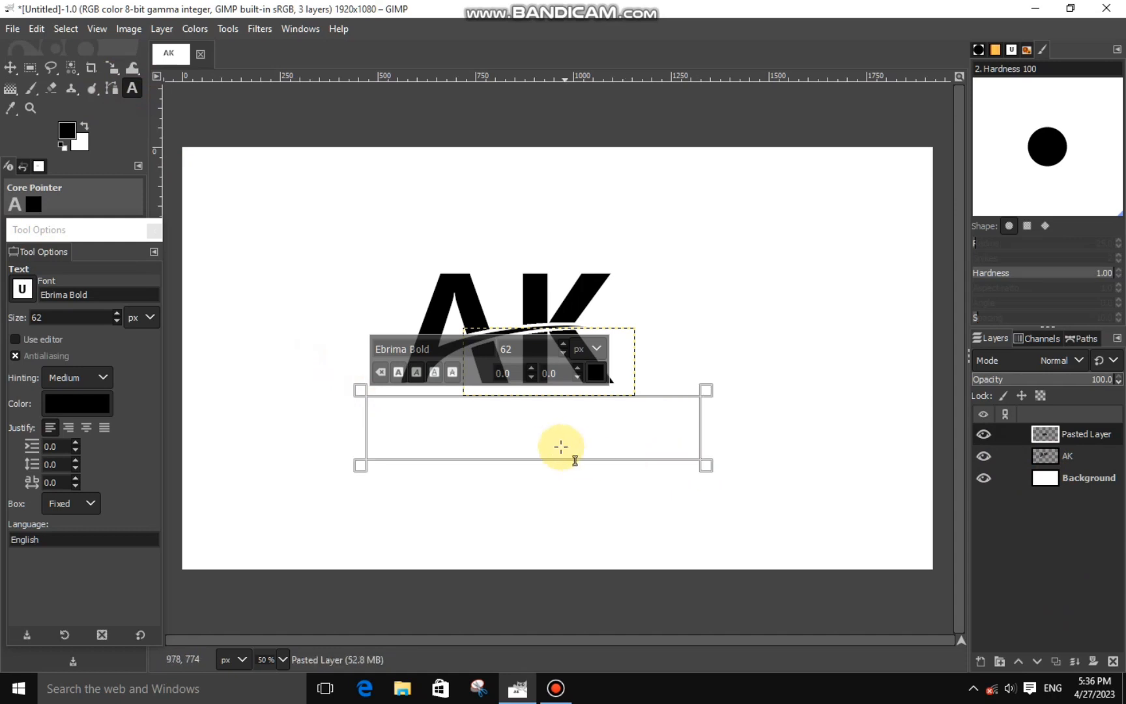
type("A K LOGO DESIGN")
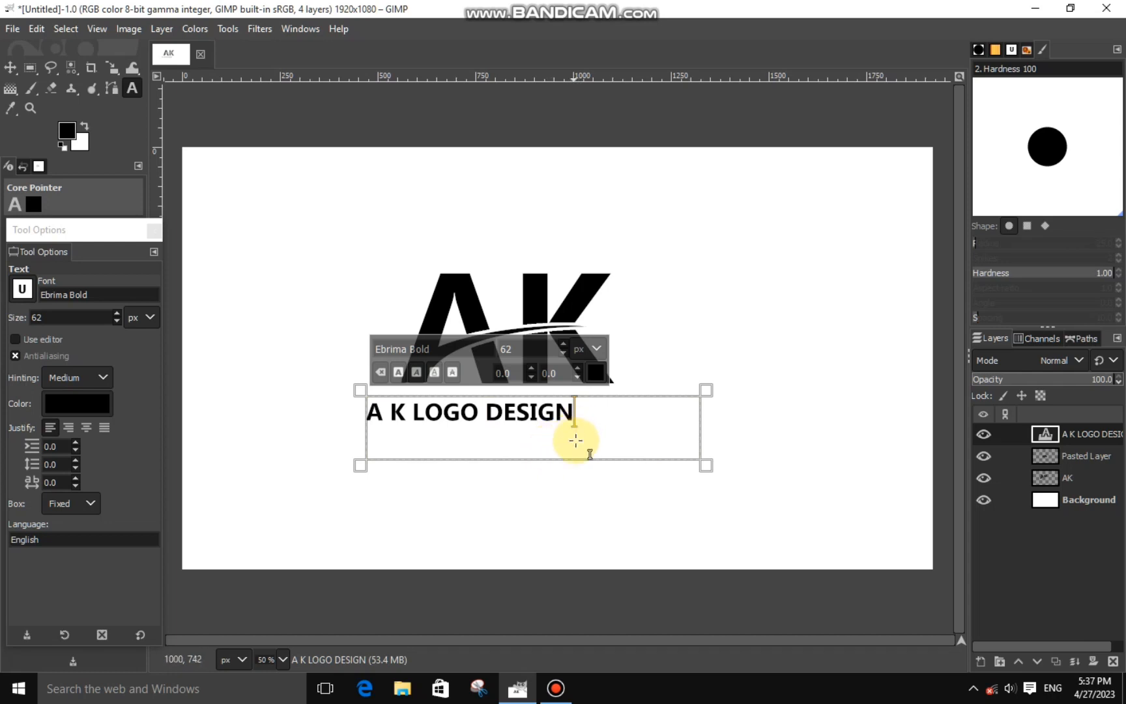
- Set the whole tagline text to 65 px with a kerning of 2.0
left_click_drag(595, 438, 360, 430)
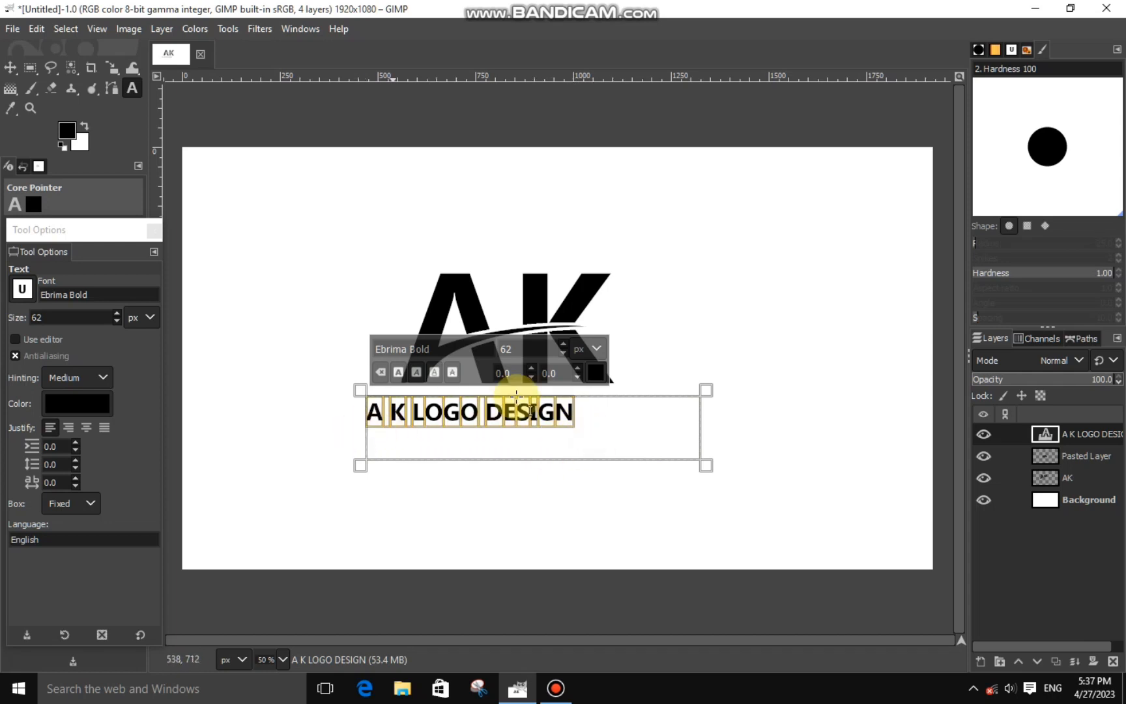
left_click(564, 346)
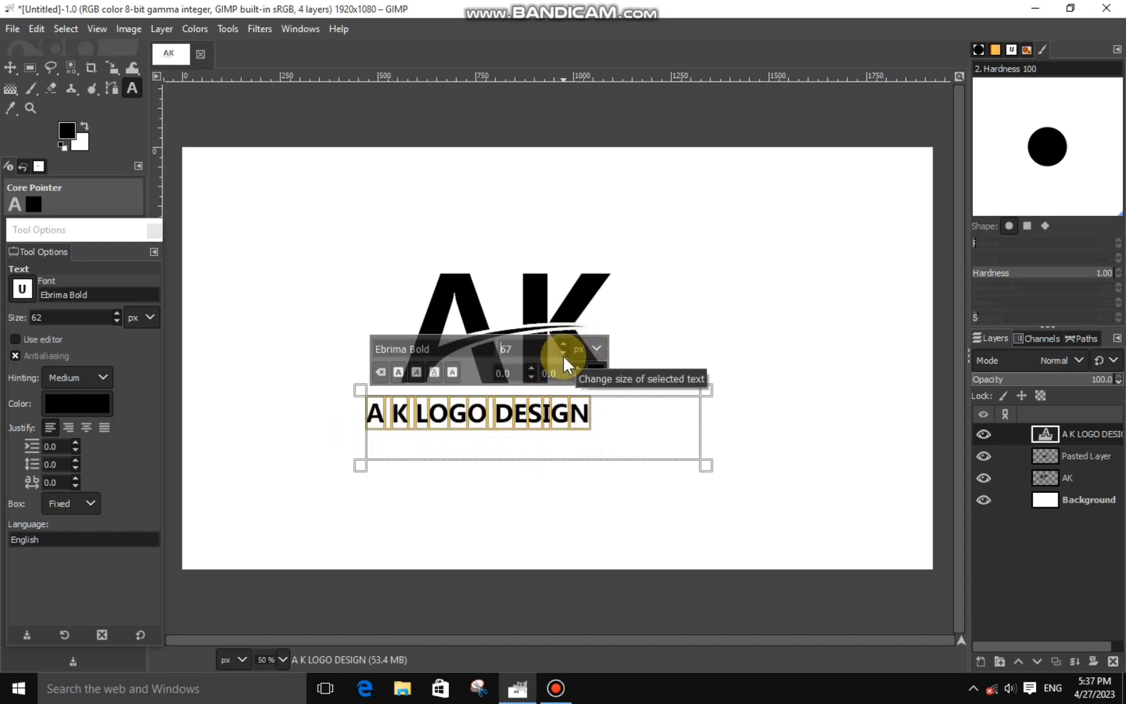
left_click(563, 354)
left_click(564, 355)
left_click(578, 369)
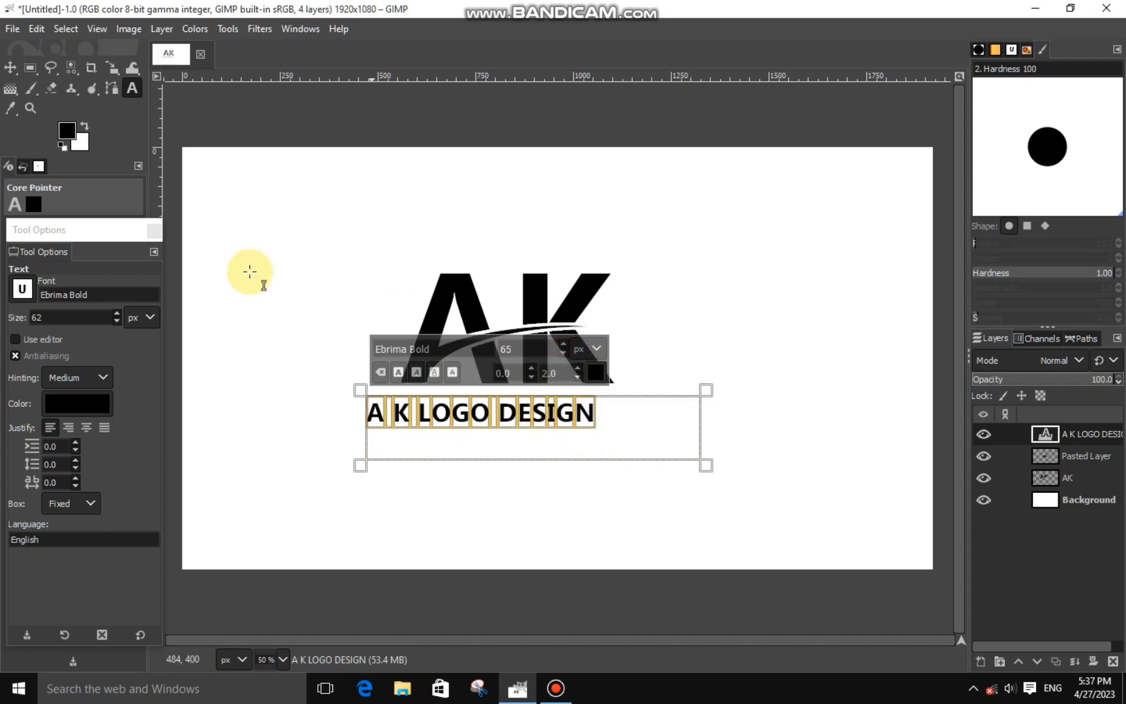
- Reposition the tagline layer with the Scale tool so its text is centred beneath the AK letters, keeping 856 × 164 px
left_click(112, 67)
left_click(450, 404)
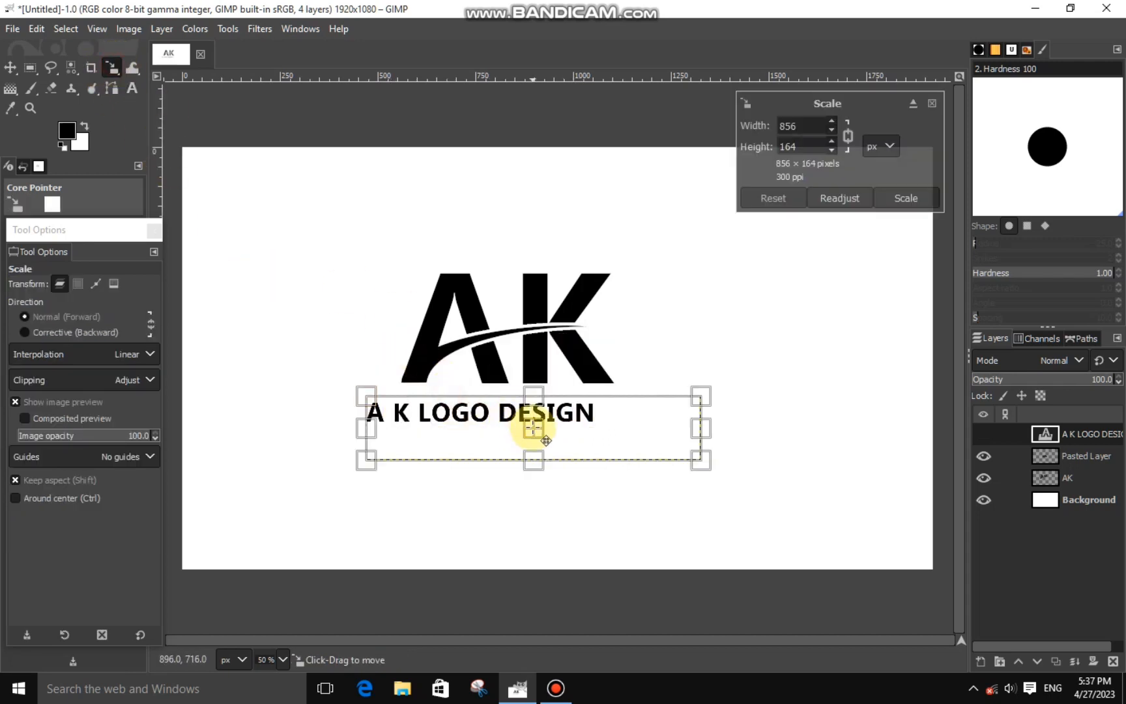
left_click_drag(530, 432, 570, 439)
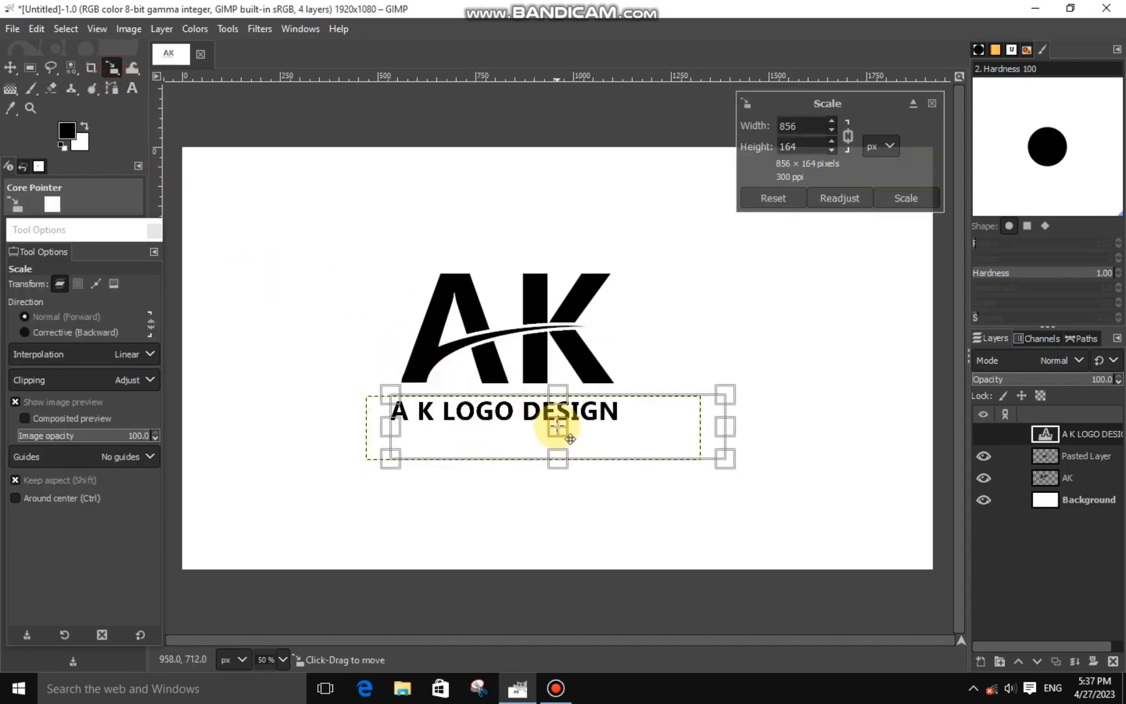
left_click(908, 199)
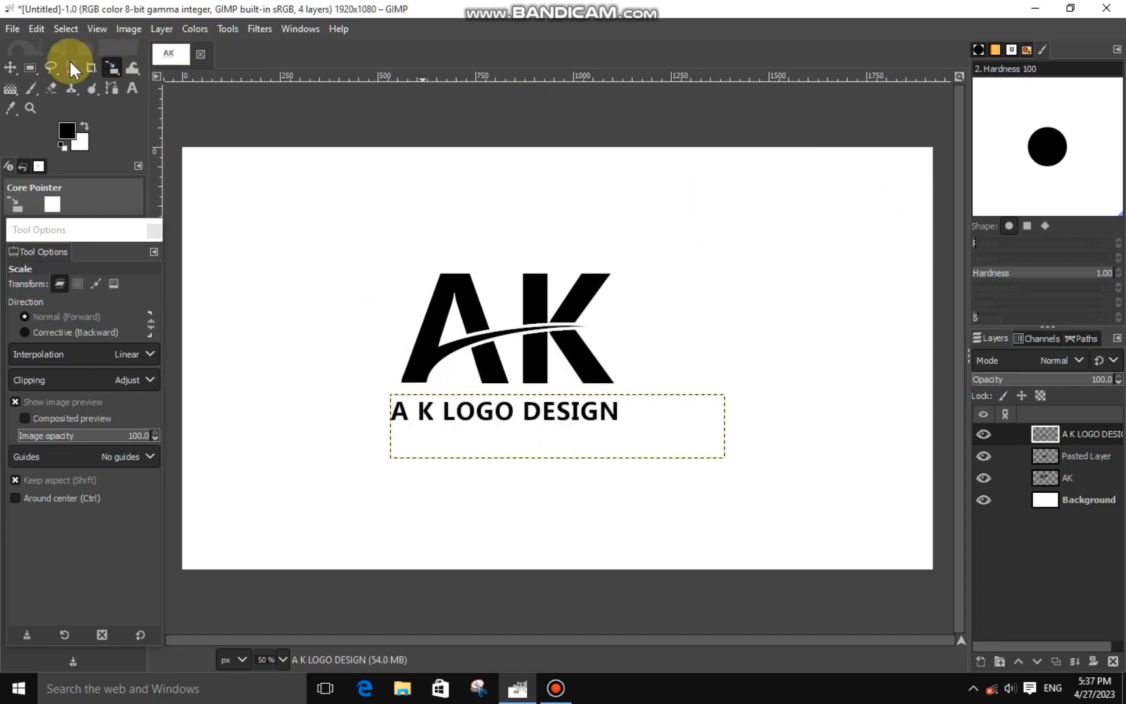
- Cut a rounded 28 × 11 px notch through the upper stem of the D in DESIGN
left_click(28, 68)
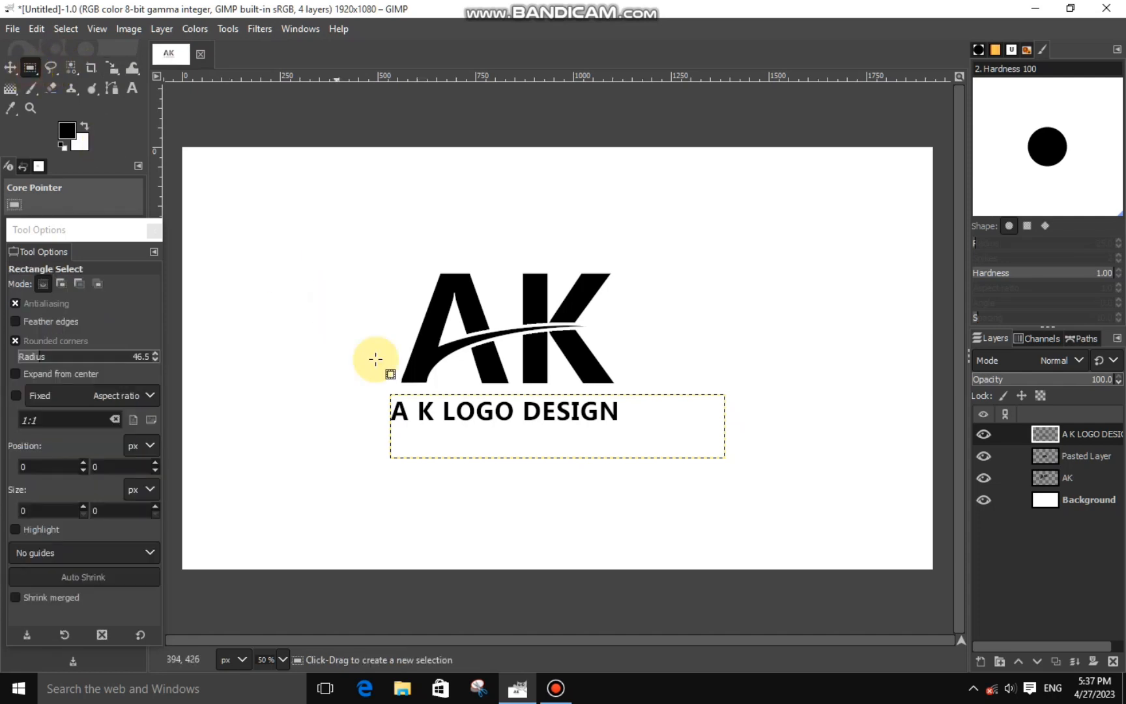
scroll(410, 395, "up", 5)
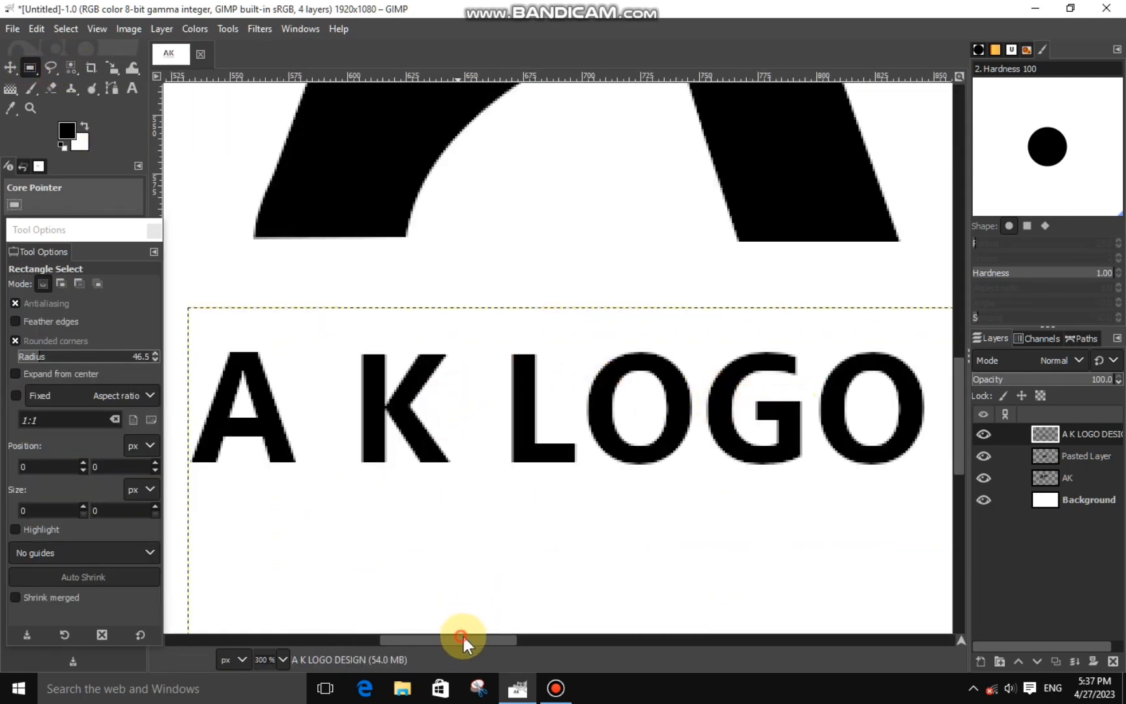
left_click_drag(462, 634, 523, 627)
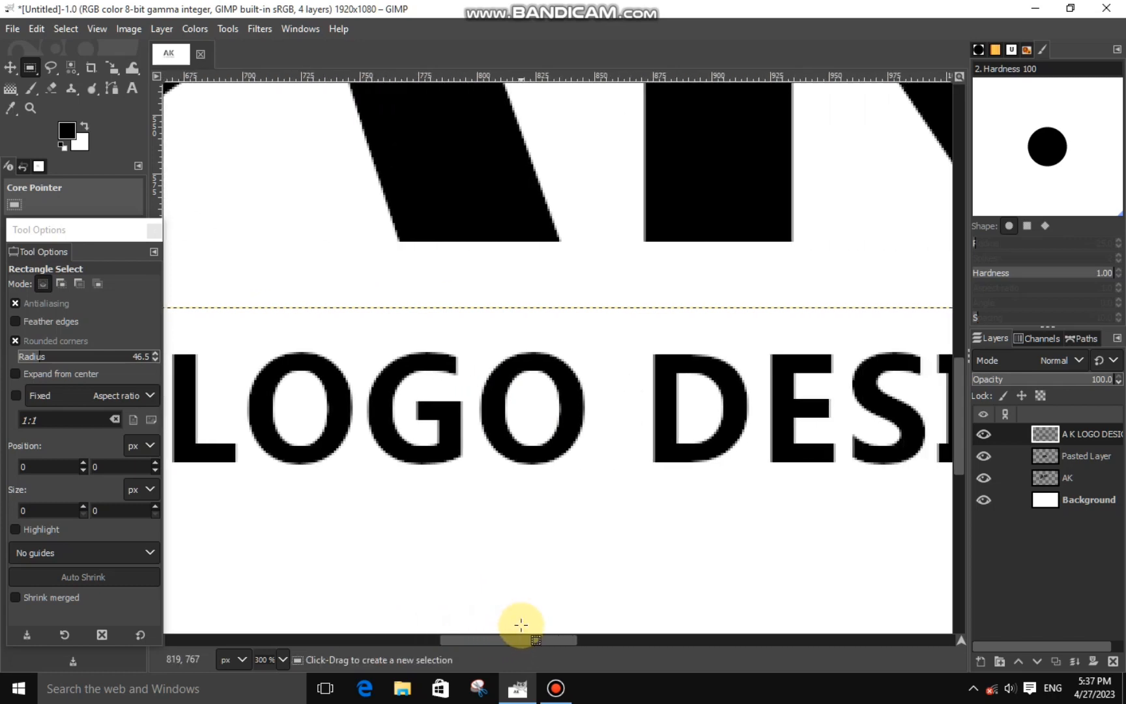
left_click_drag(624, 382, 661, 376)
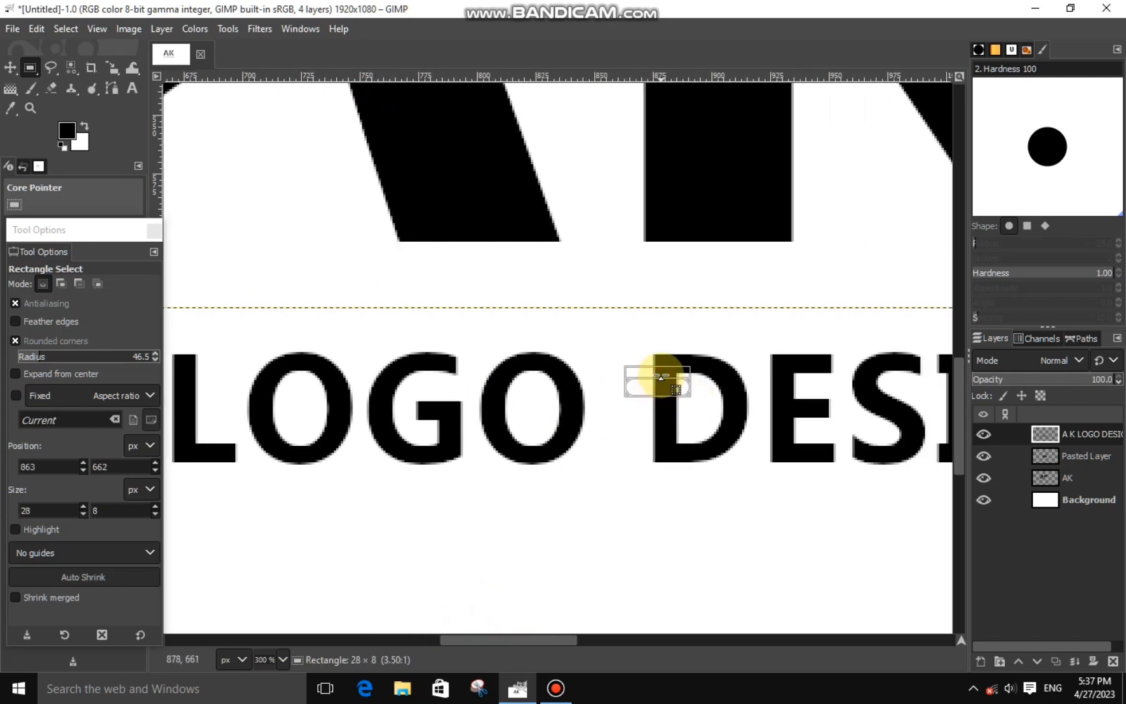
key("ctrl+x")
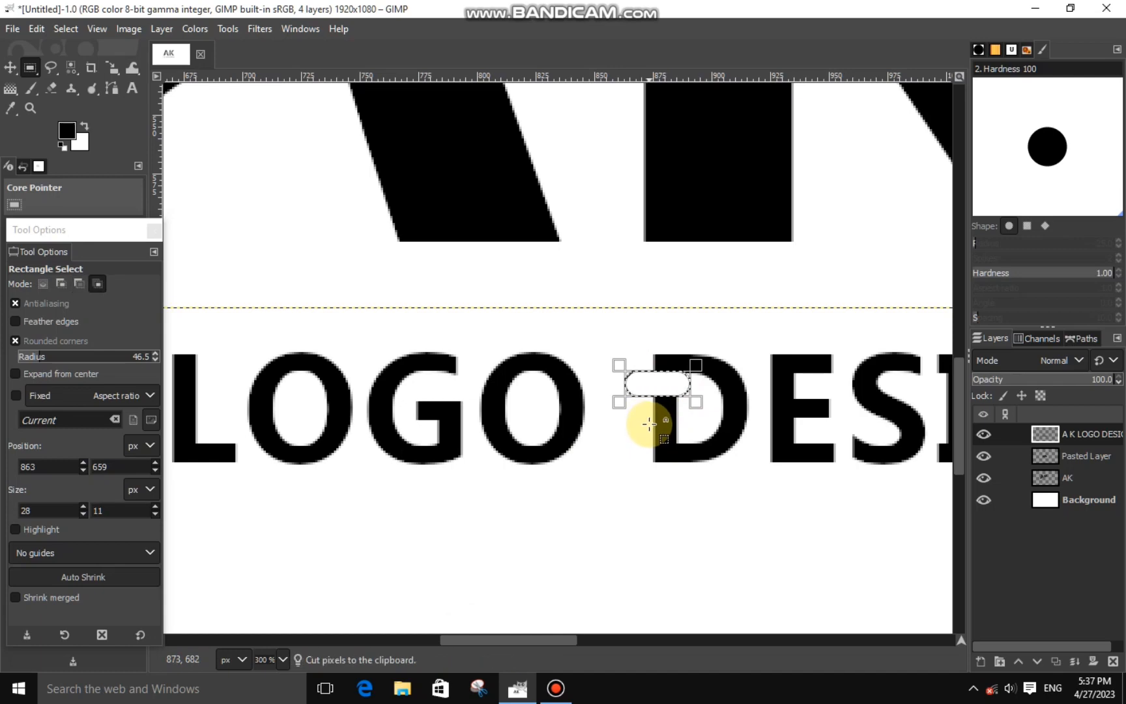
scroll(578, 636, "right", 10)
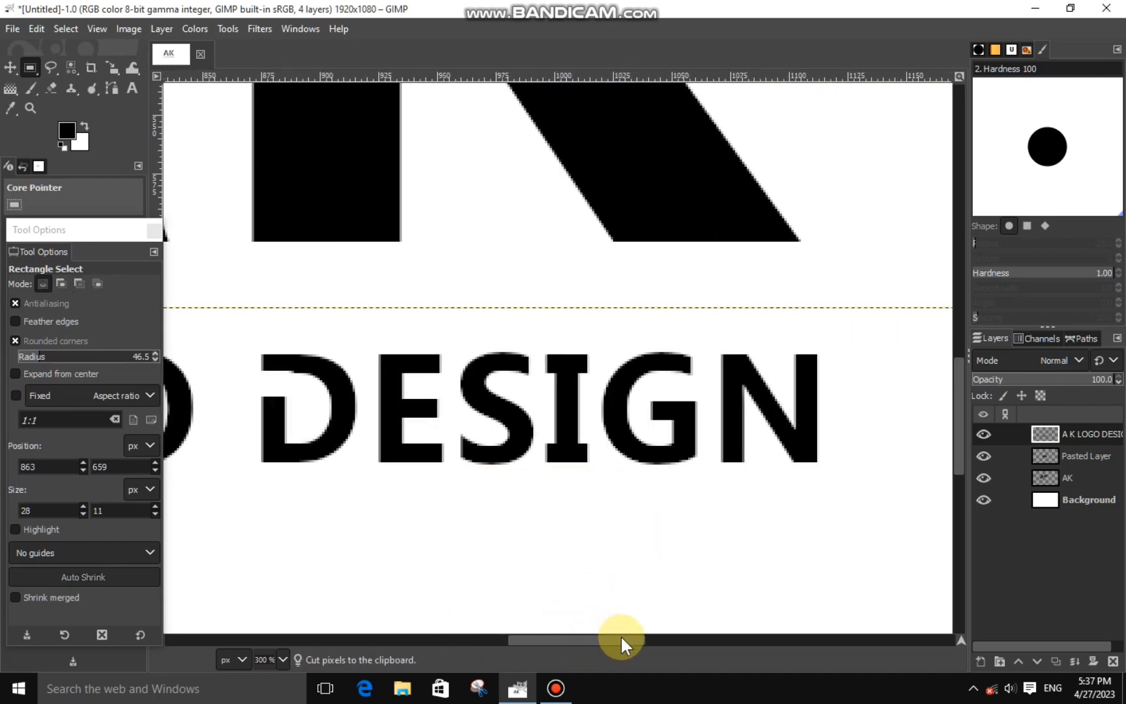
scroll(535, 575, "down", 5)
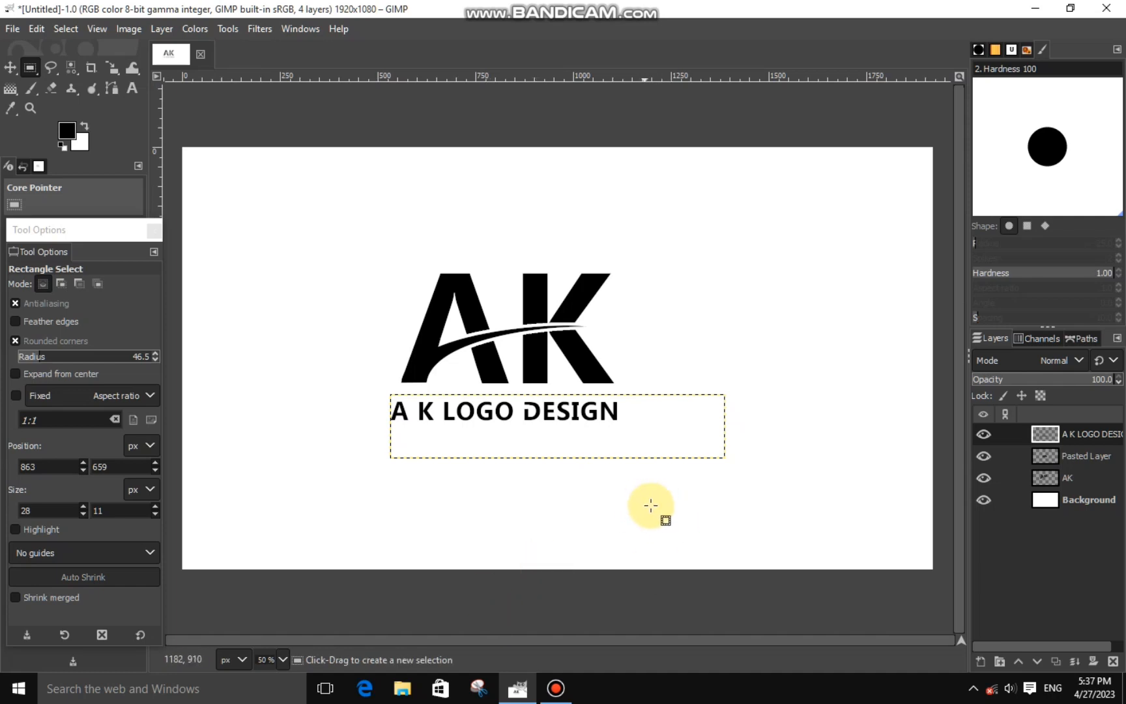
- Check the contents of the pasted layer and the AK layer by hiding and showing each one
left_click(1041, 459)
left_click(983, 455)
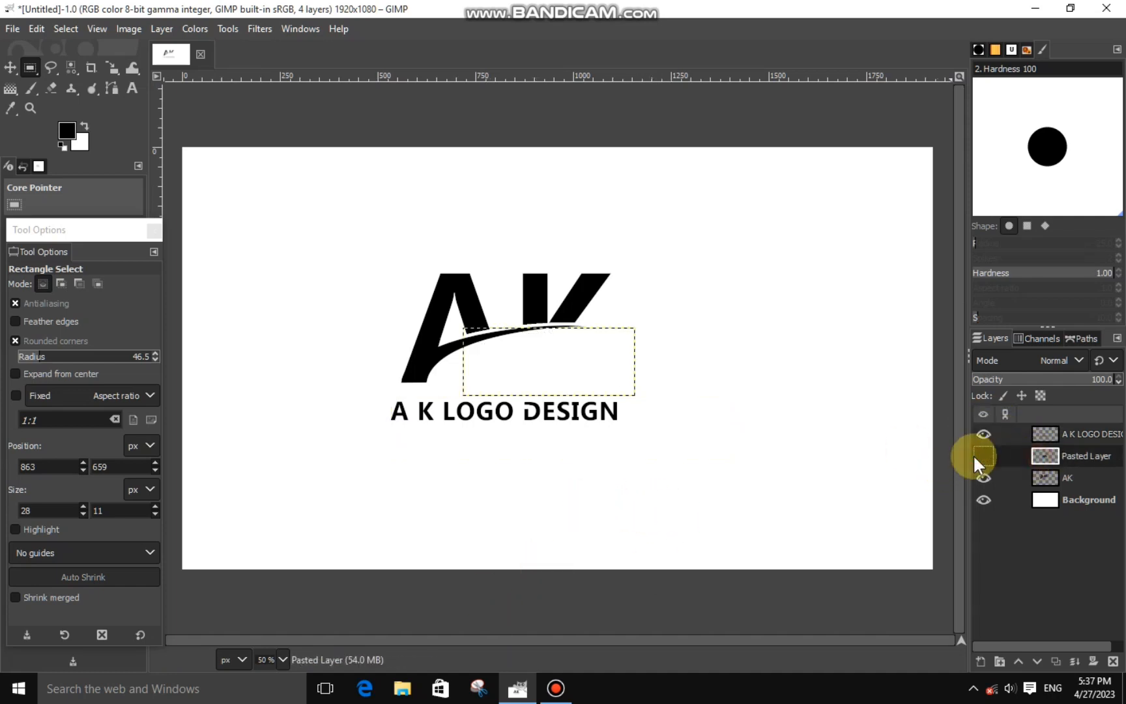
left_click(984, 455)
left_click(1033, 473)
left_click(984, 478)
left_click(983, 478)
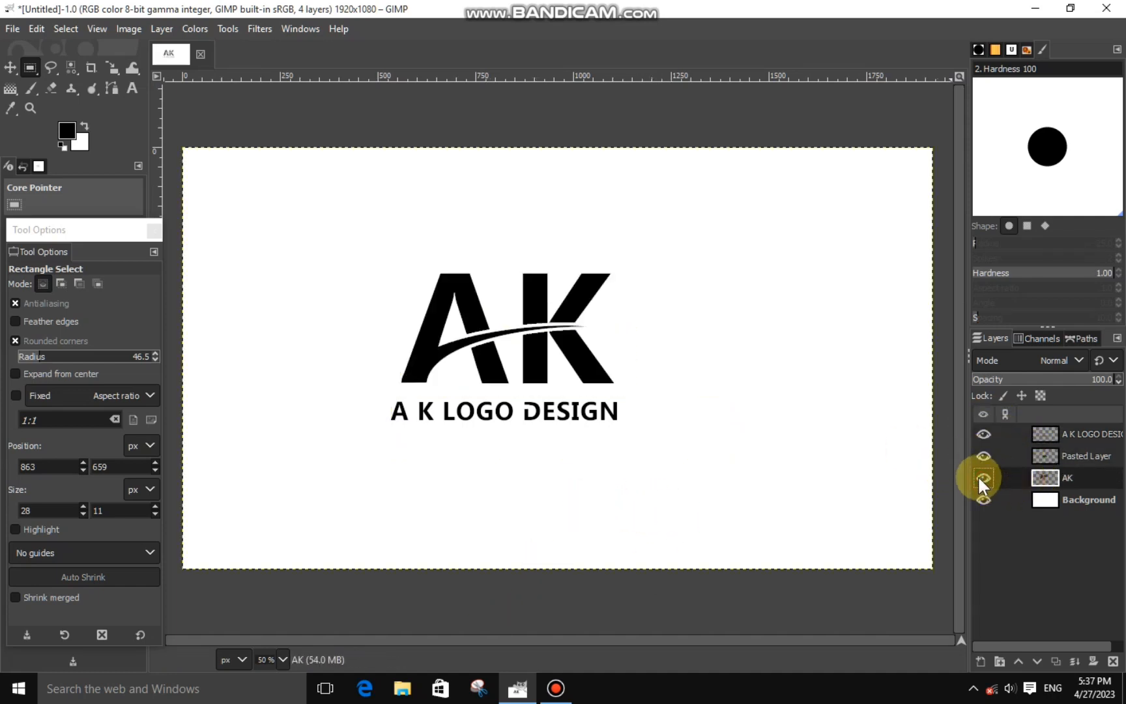
- Set the foreground colour to red (ad0000), fill the AK layer's black shapes with it, and clear the selection
left_click(66, 132)
left_click(162, 113)
left_click(223, 283)
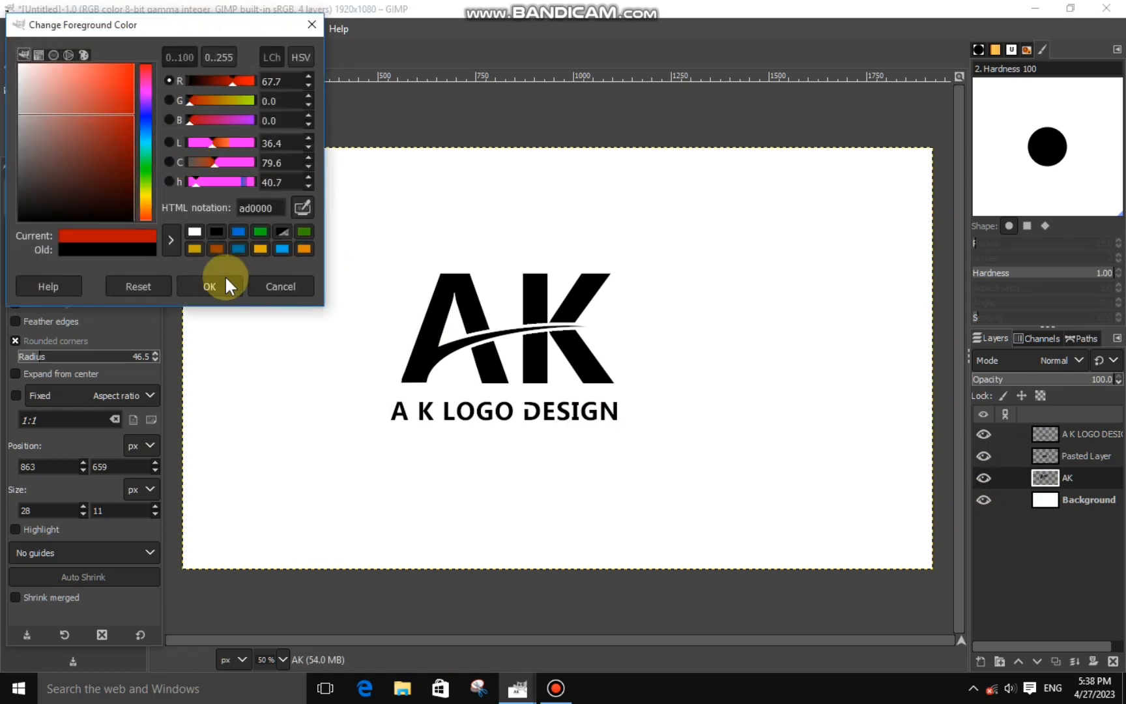
left_click(71, 67)
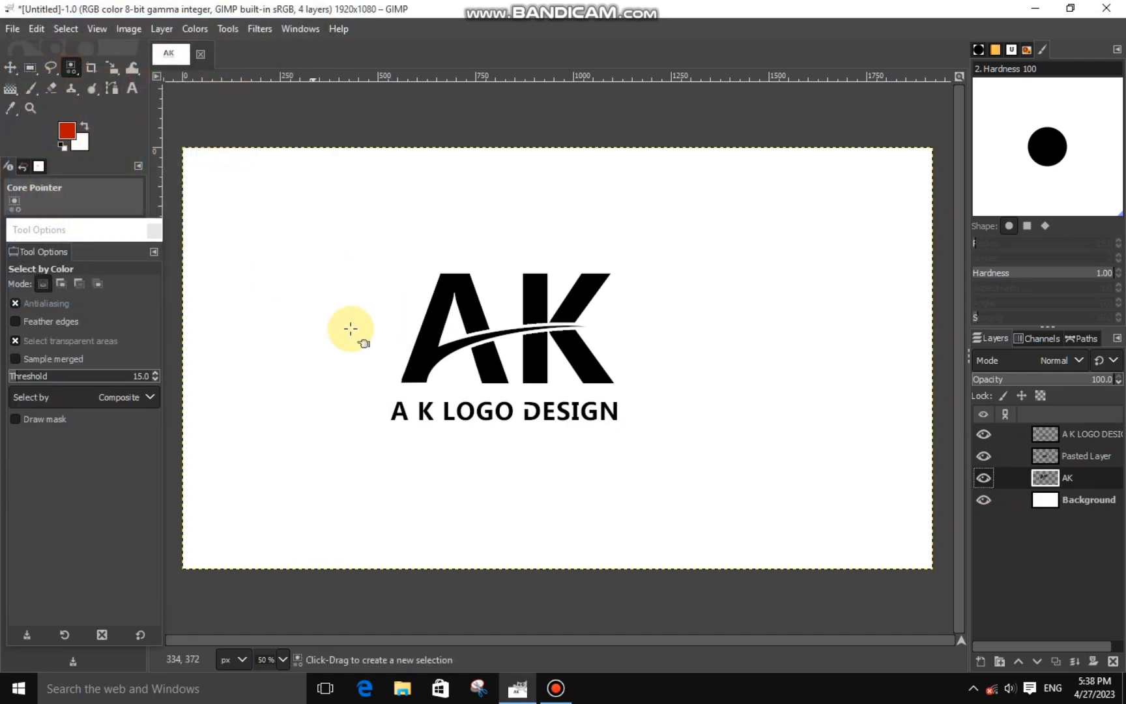
left_click(415, 344)
right_click(475, 369)
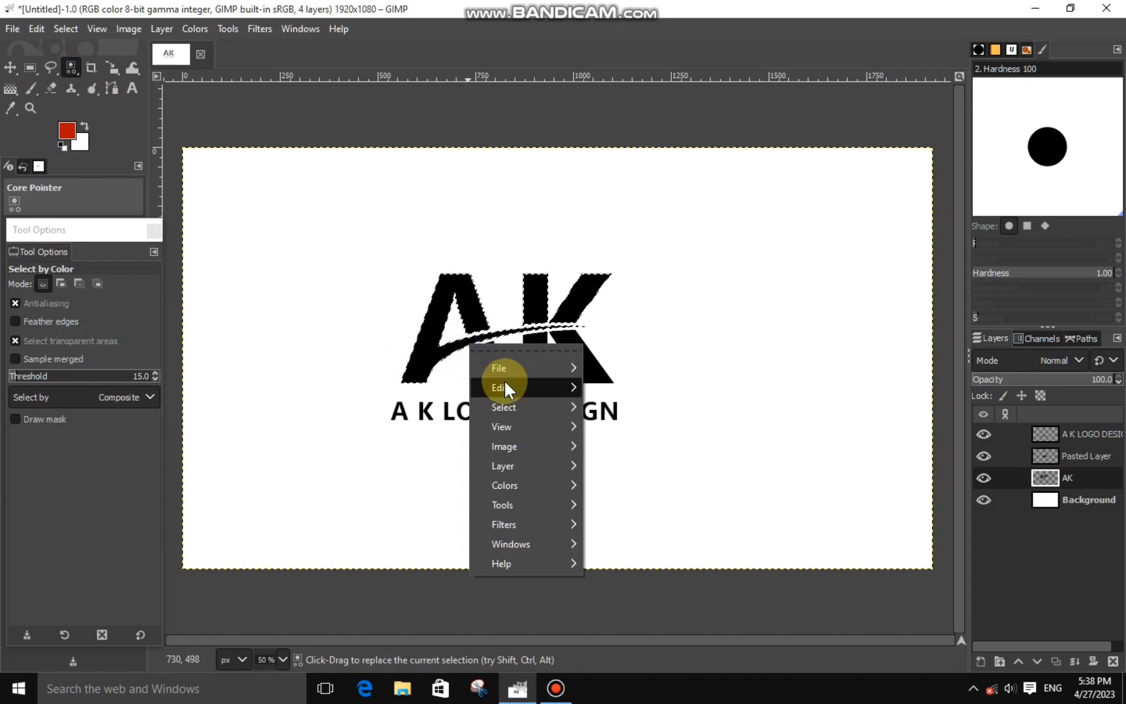
left_click(632, 462)
key("ctrl+shift+a")
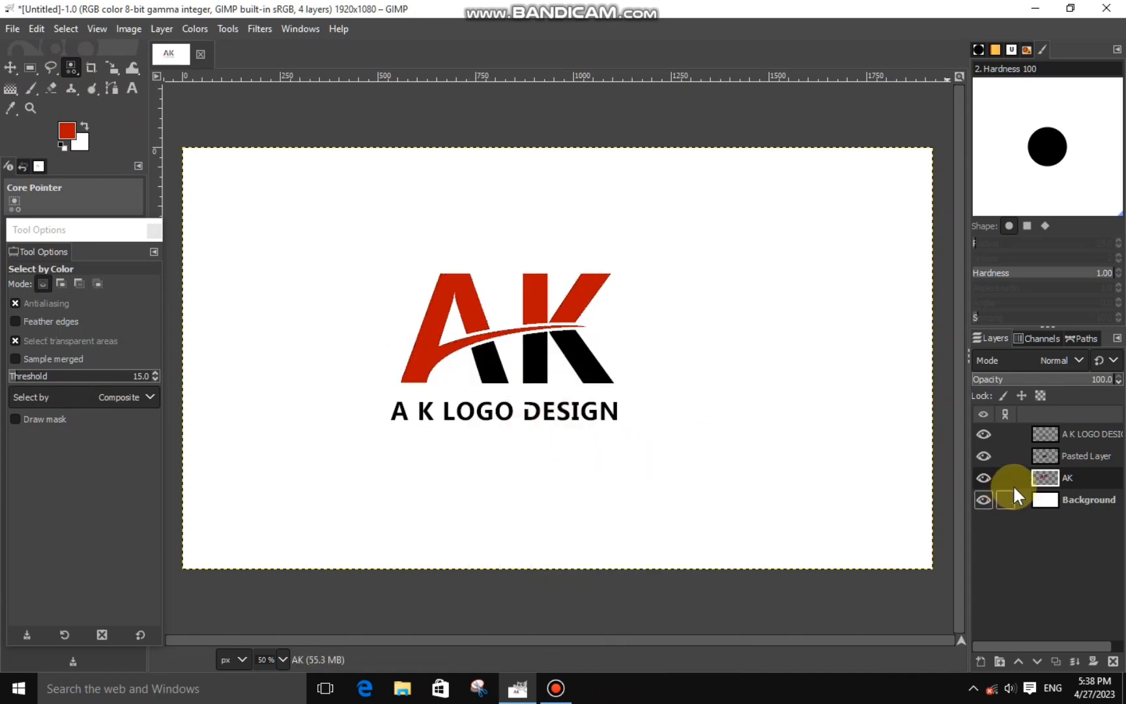
- Select the black lower letter parts on the pasted layer by colour, fill them with the white background colour, and clear the selection
left_click(1041, 457)
left_click(484, 373)
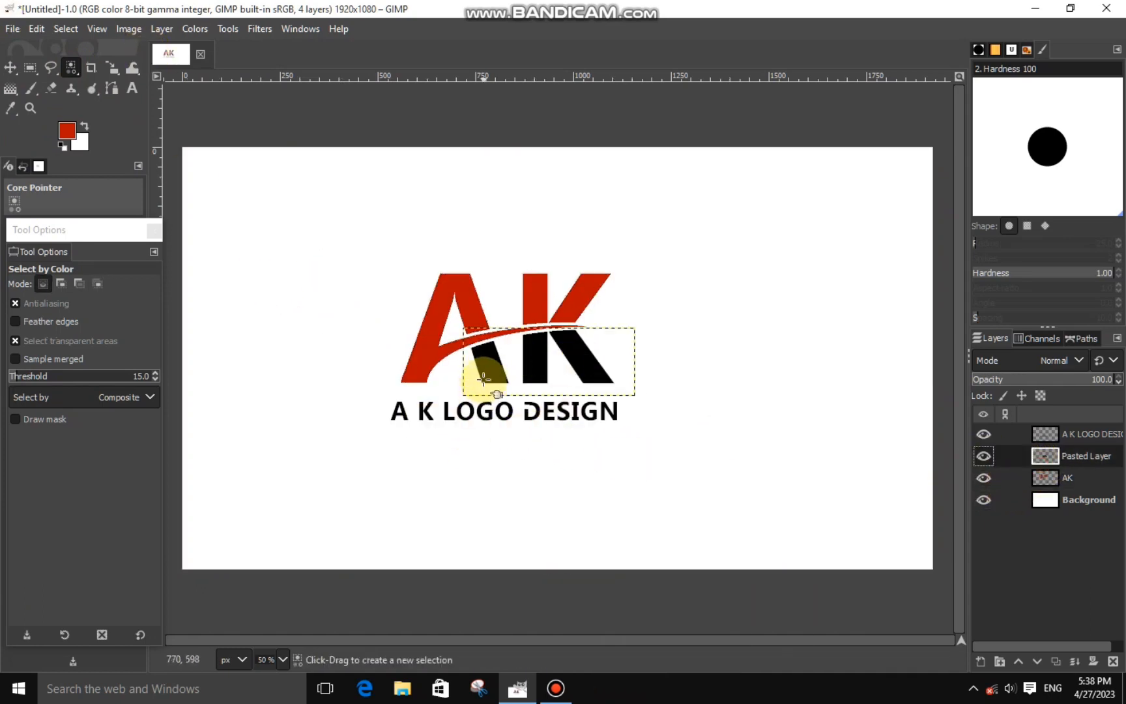
right_click(457, 400)
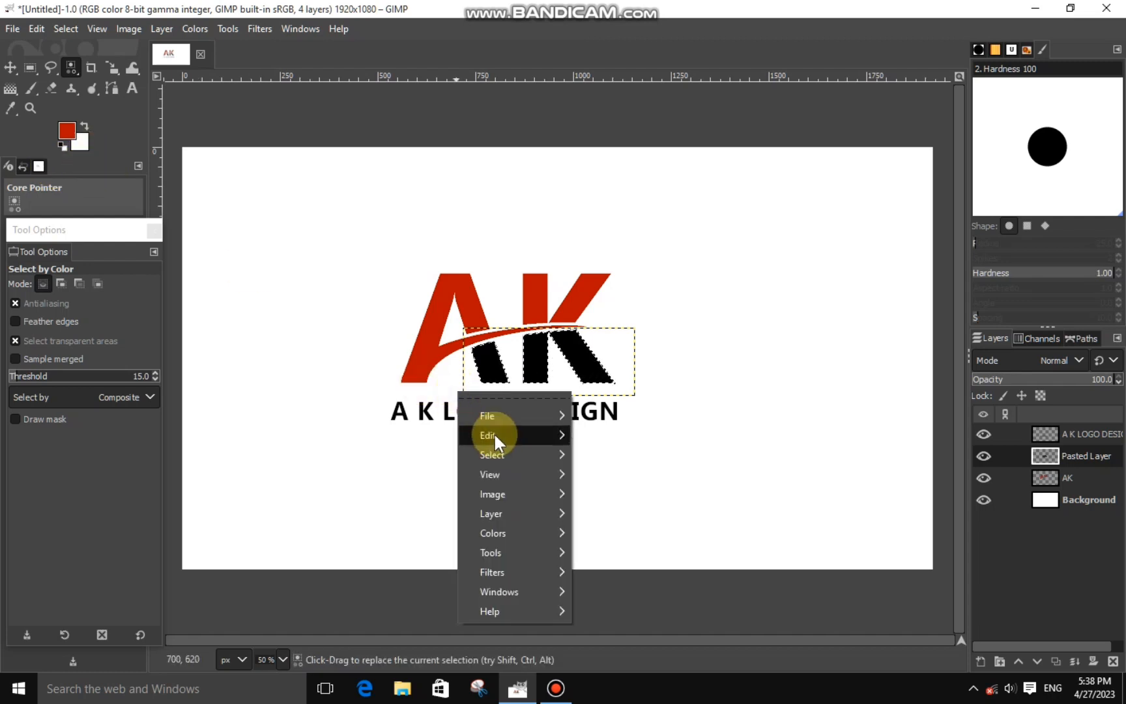
mouse_move(493, 433)
left_click(591, 483)
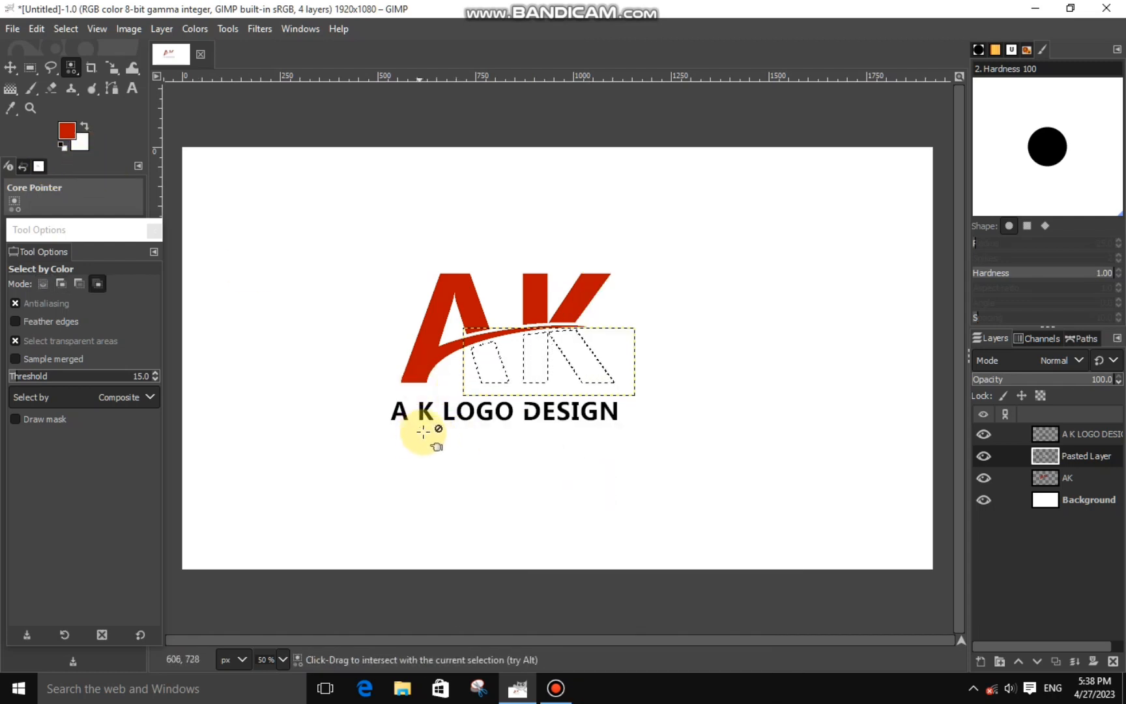
key("ctrl+shift+a")
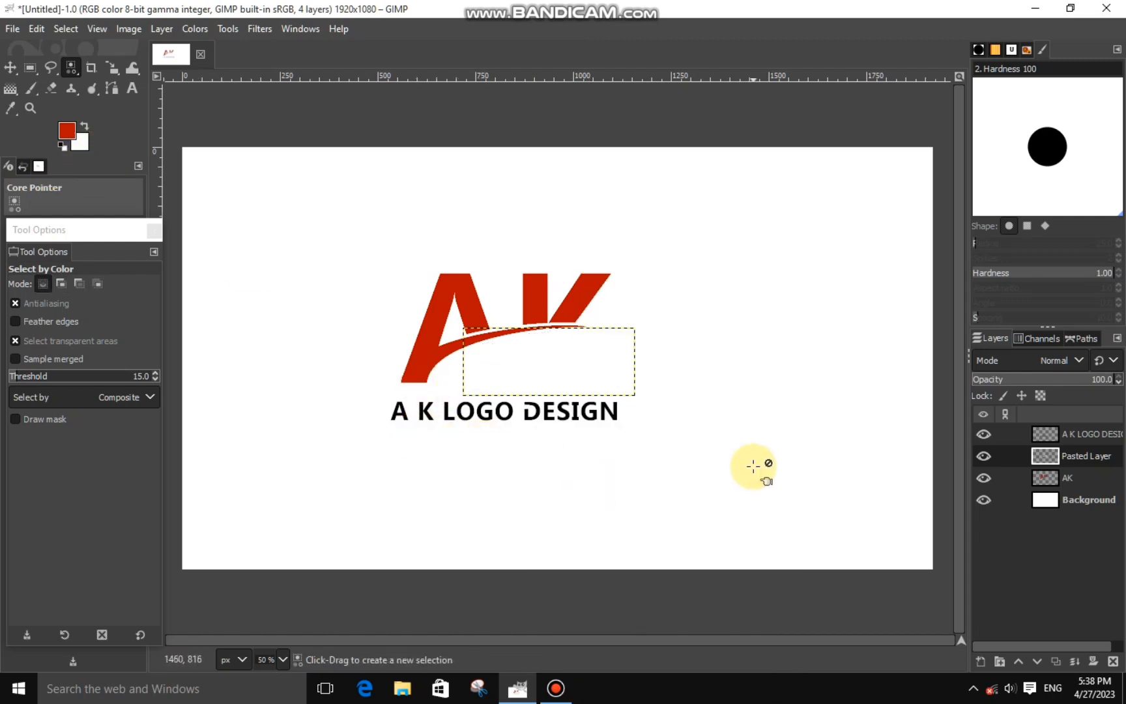
left_click(983, 500)
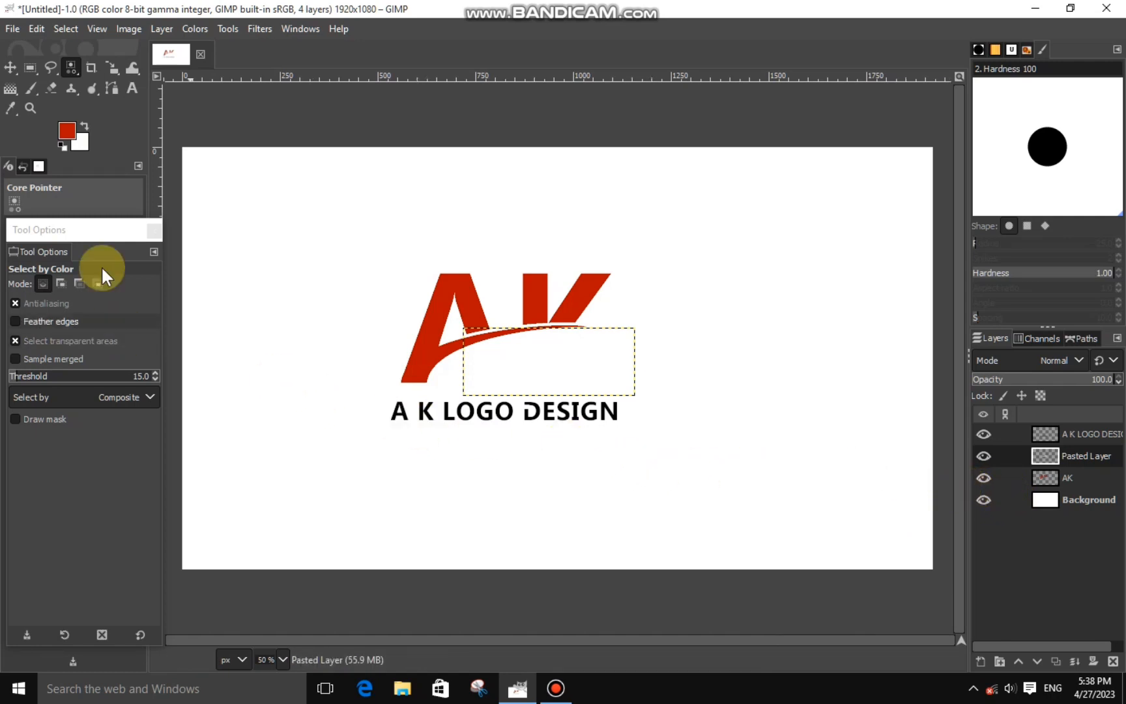
- Select the black lettering on the A K LOGO DESIGN layer by colour and fill it with a dark gold foreground colour
left_click(1050, 435)
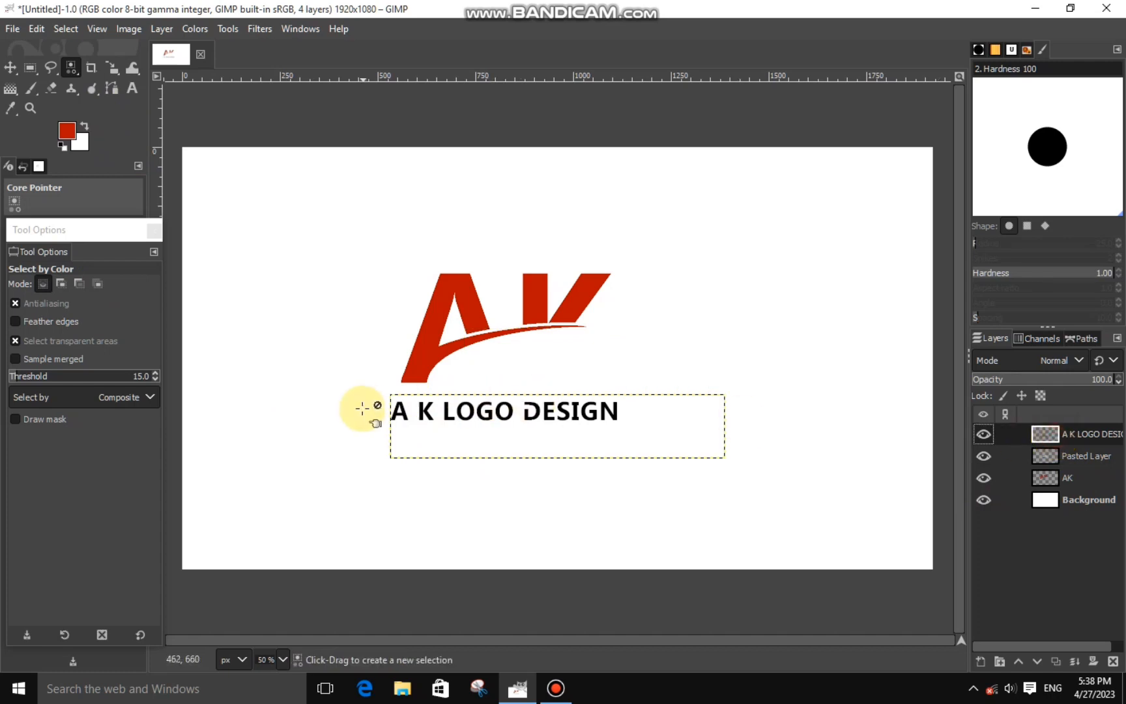
left_click(423, 411)
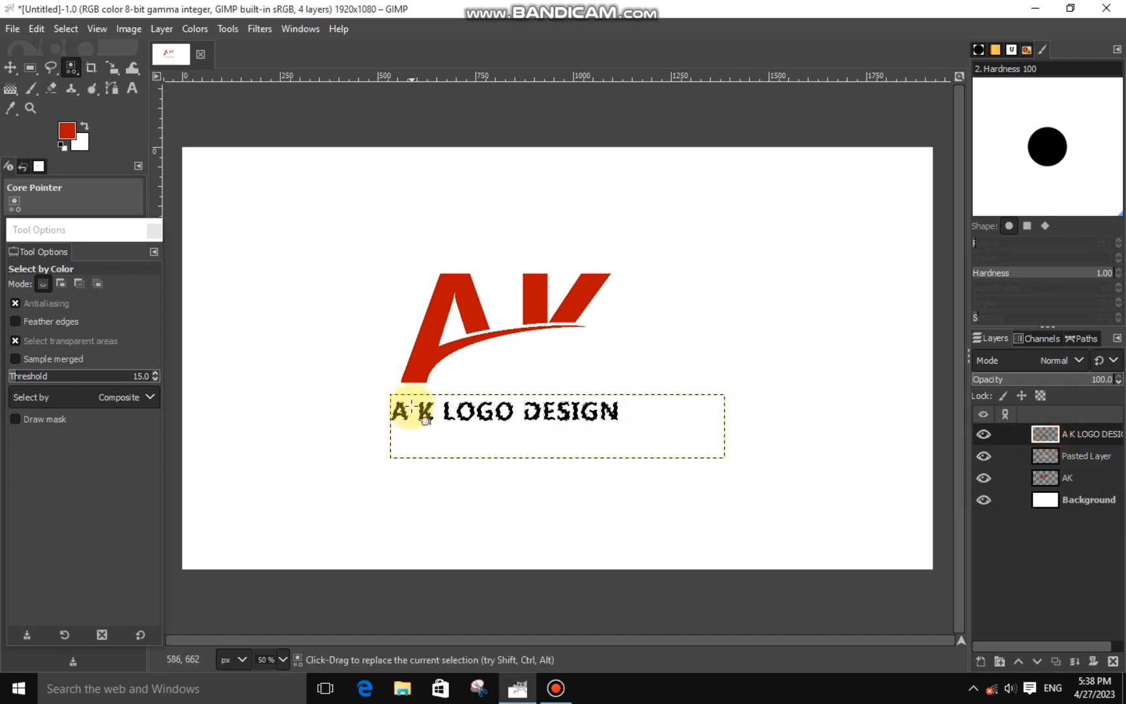
left_click(67, 130)
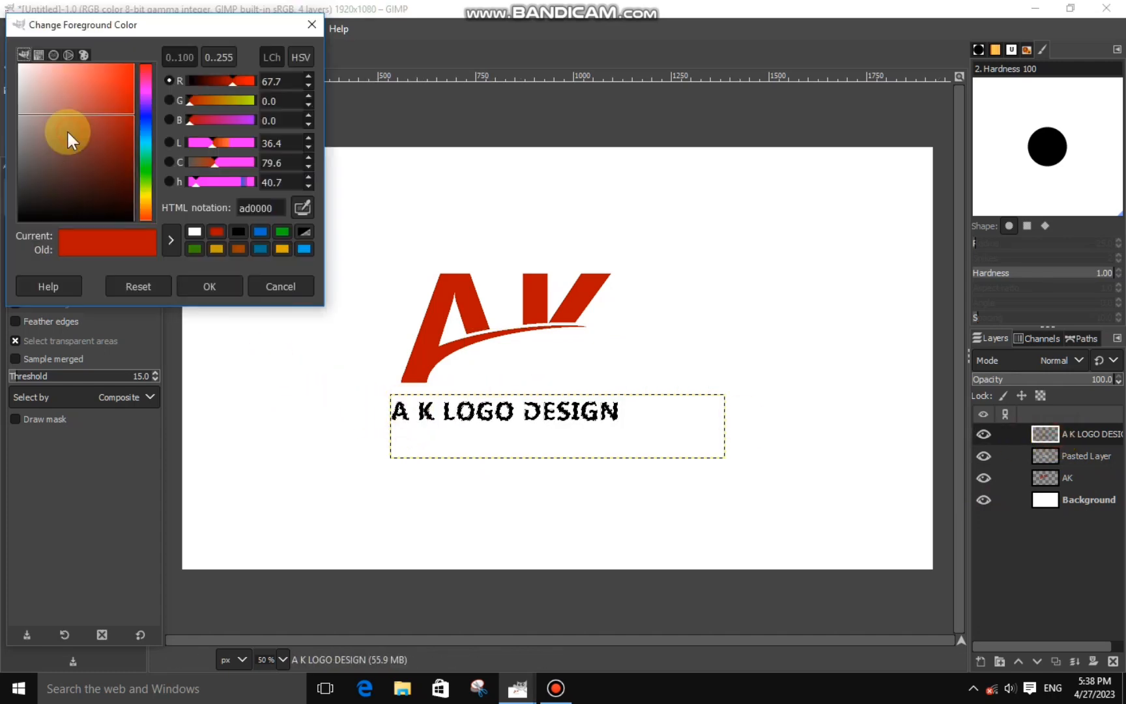
left_click_drag(143, 193, 135, 126)
left_click(209, 286)
right_click(412, 363)
mouse_move(449, 401)
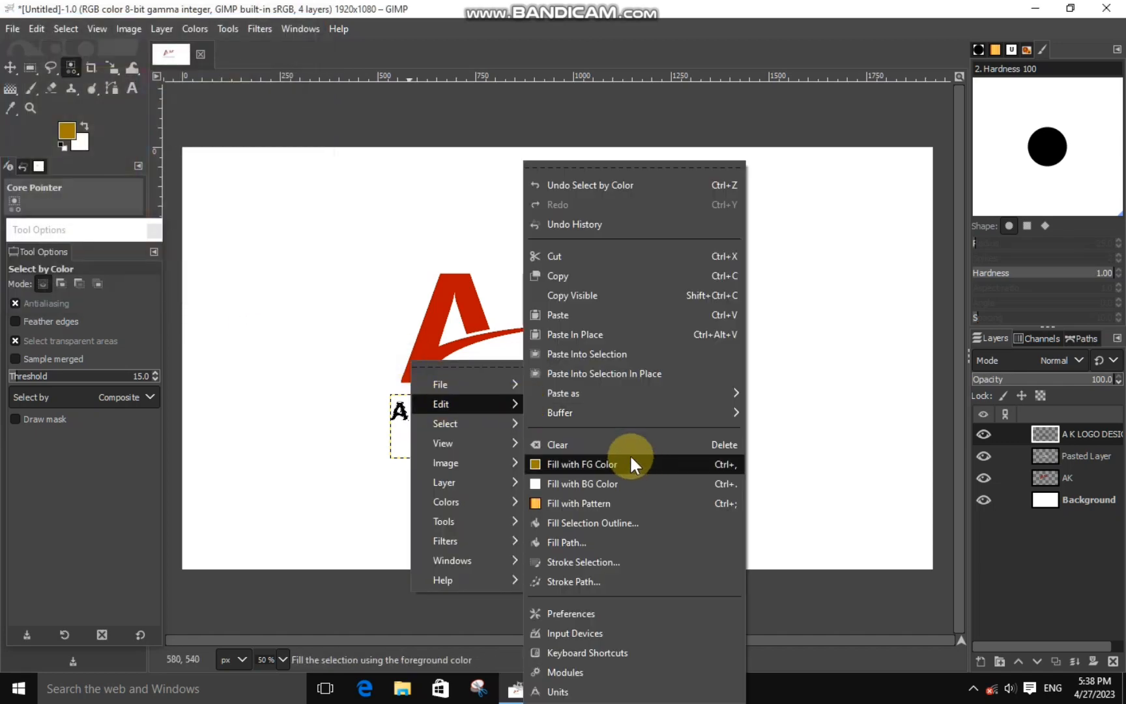
left_click(629, 456)
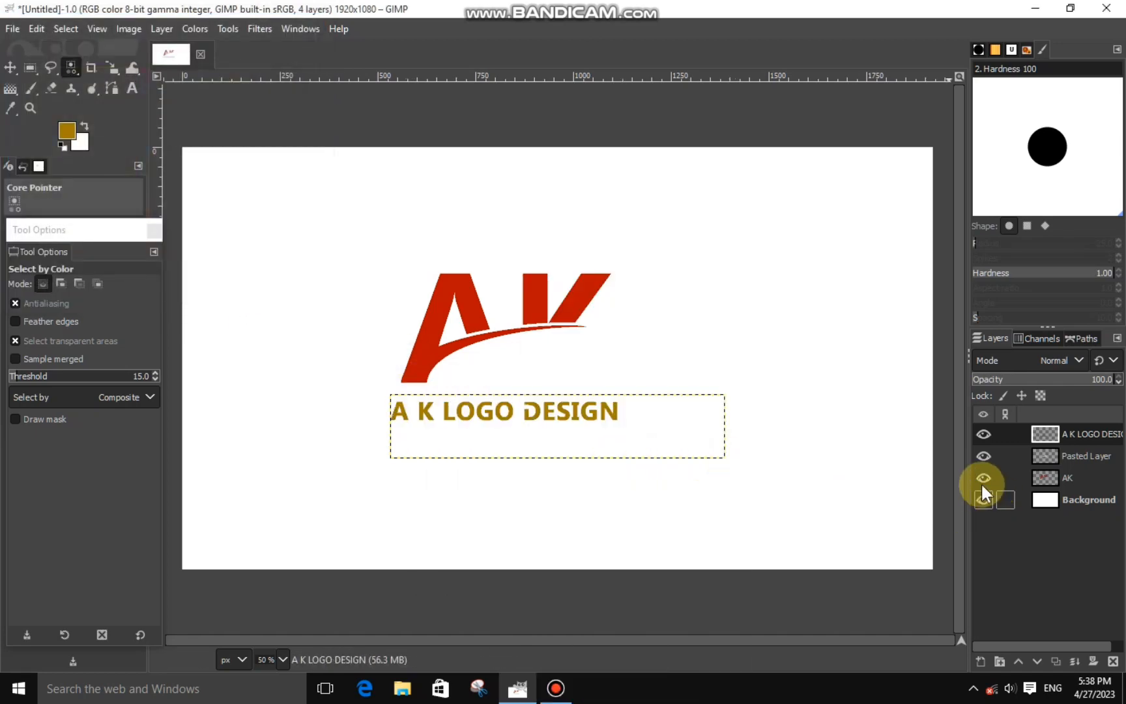
- Merge the tagline layer down into the pasted layer and merge that result down into the AK layer
right_click(1045, 435)
left_click(948, 201)
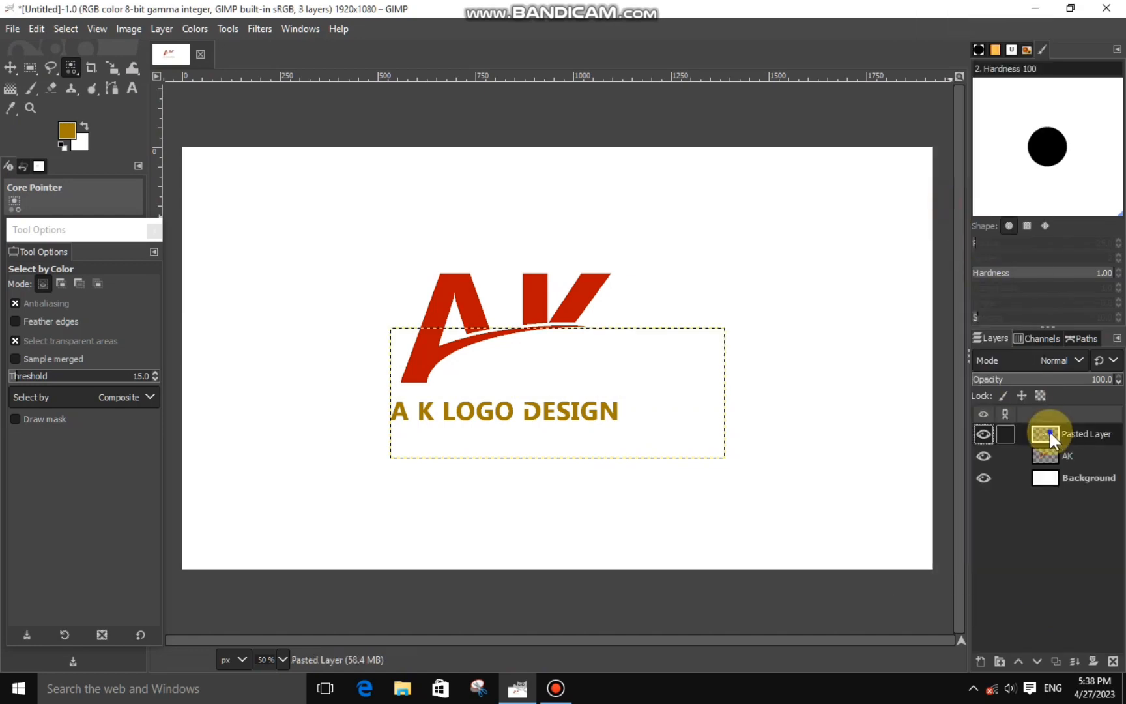
right_click(1050, 433)
left_click(968, 200)
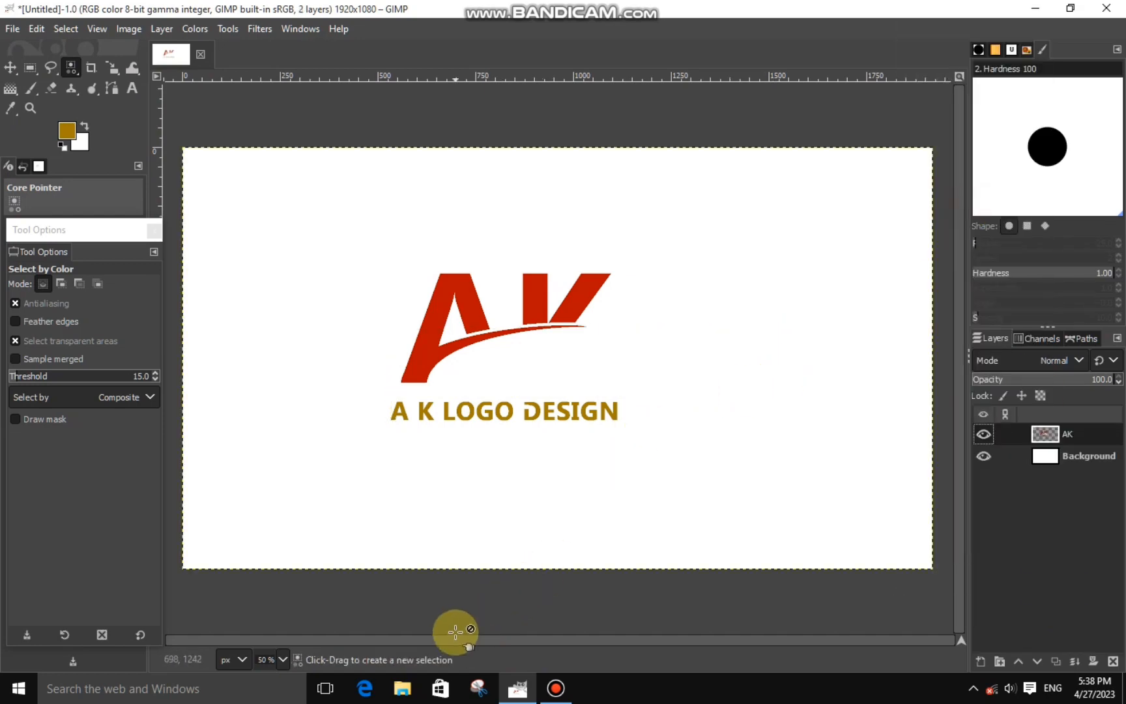
- In File Explorer, open the LOGO BACKGROUND folder in D:\d drive ata and add its paper-logo-mockup picture to the GIMP image as a layer
left_click(401, 690)
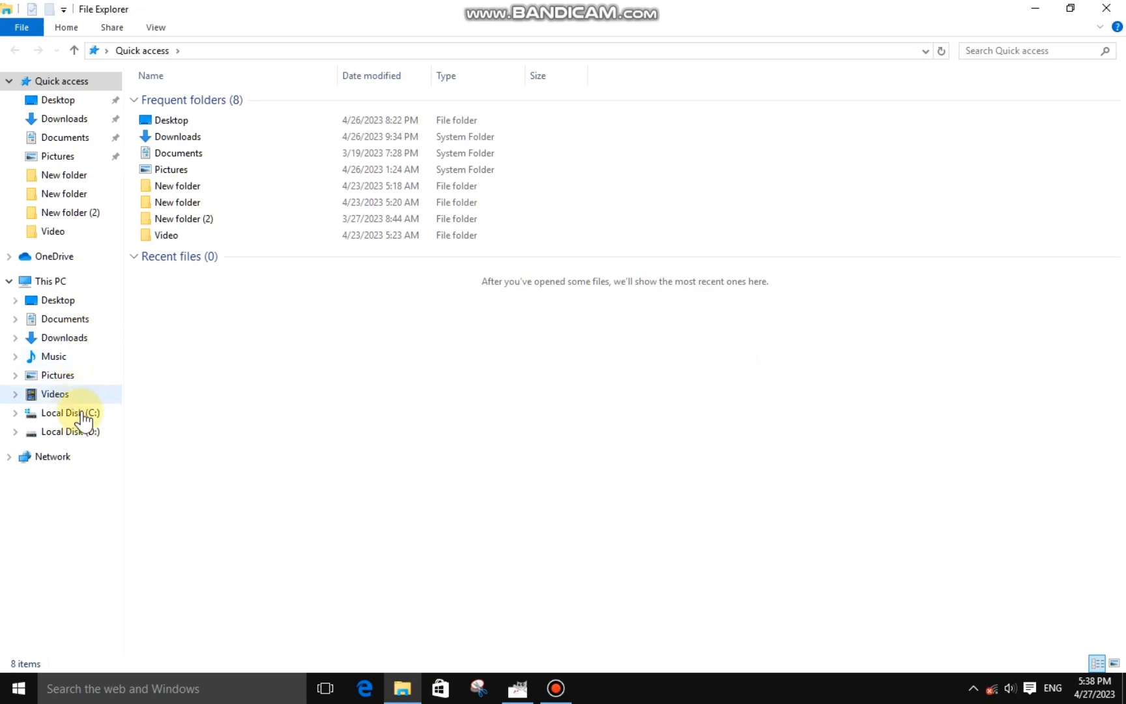
left_click(99, 431)
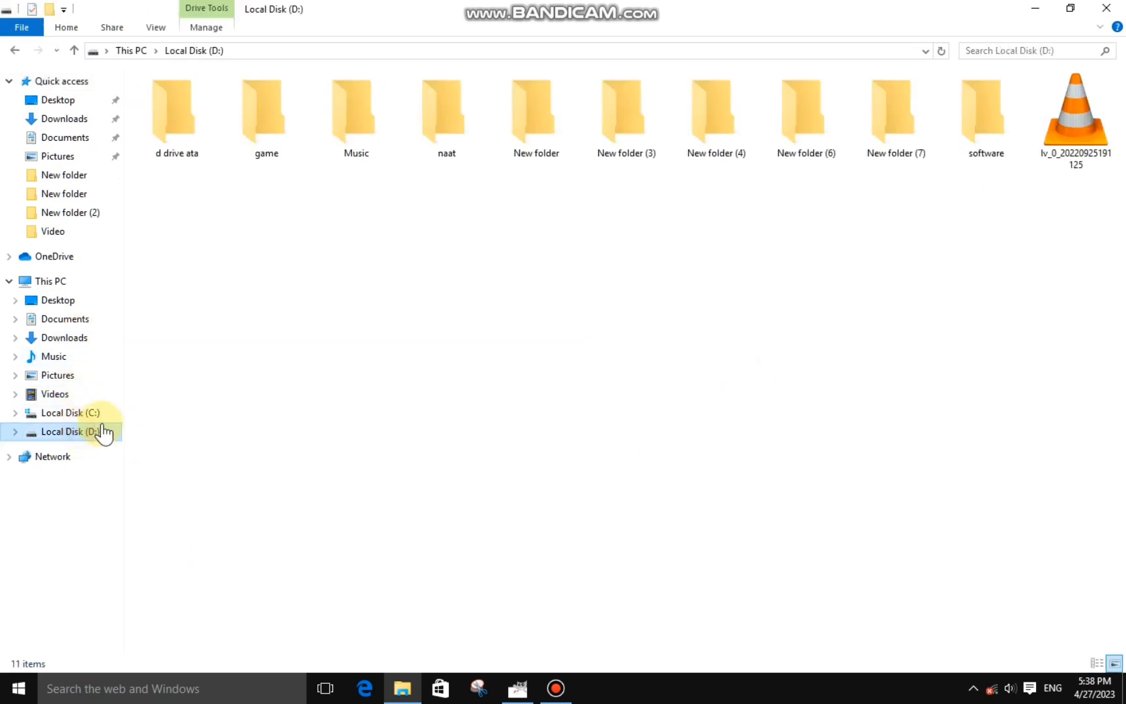
double_click(207, 132)
double_click(350, 153)
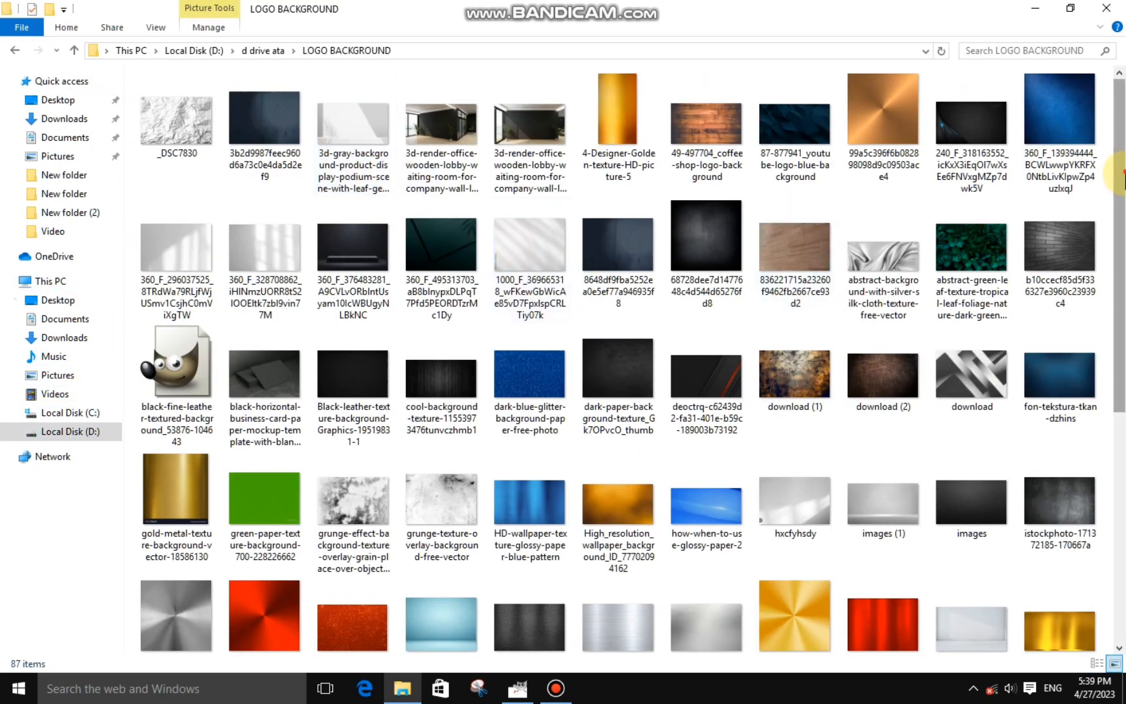
scroll(1117, 306, "down", 3)
scroll(1117, 306, "down", 2)
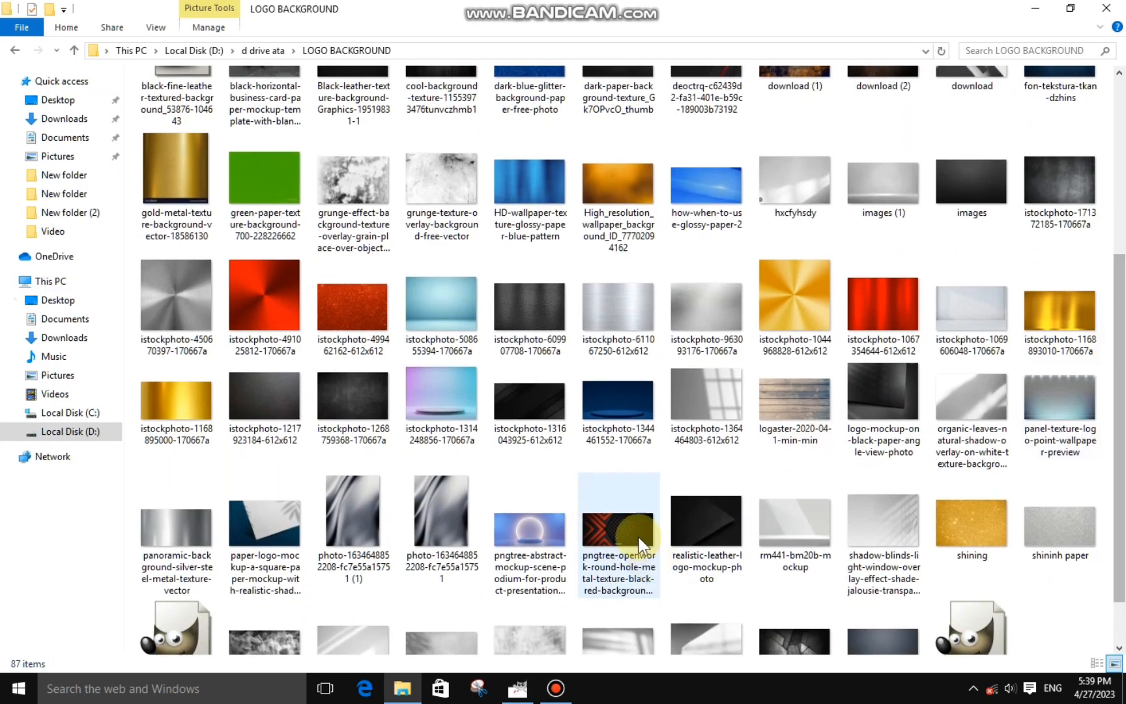
left_click_drag(258, 510, 289, 349)
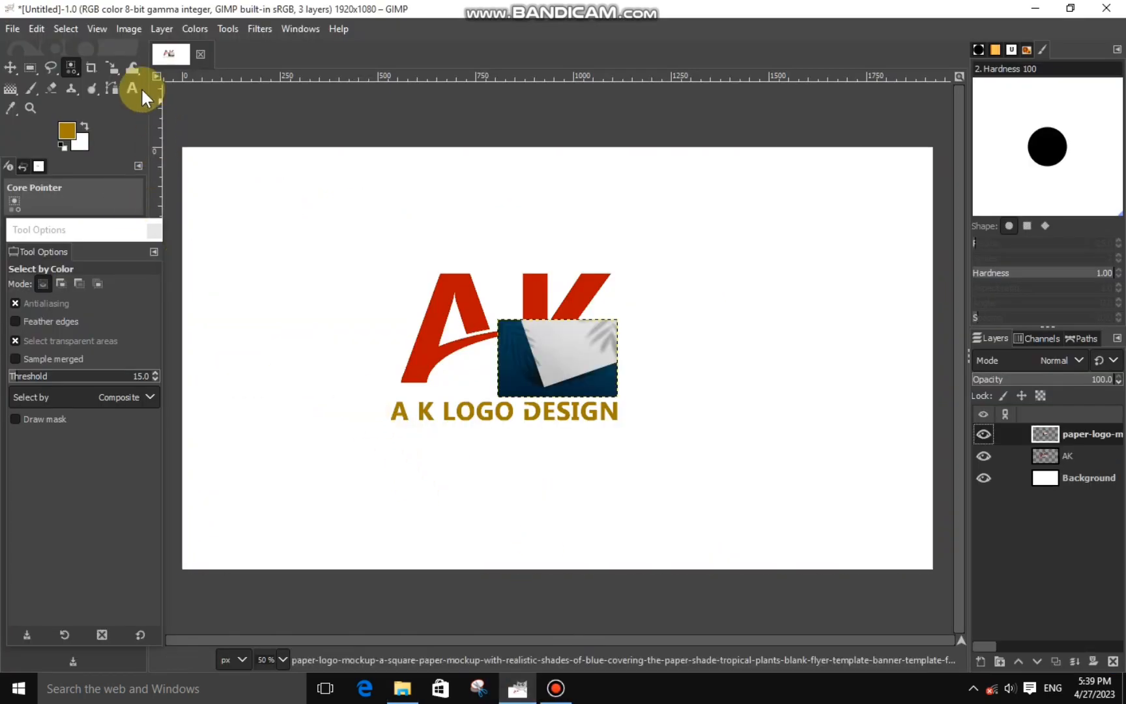
- Scale the paper mockup layer to 2008 × 1304 px, centred over the canvas, and place it below the AK layer
left_click(117, 68)
left_click(516, 314)
left_click_drag(516, 314, 96, 202)
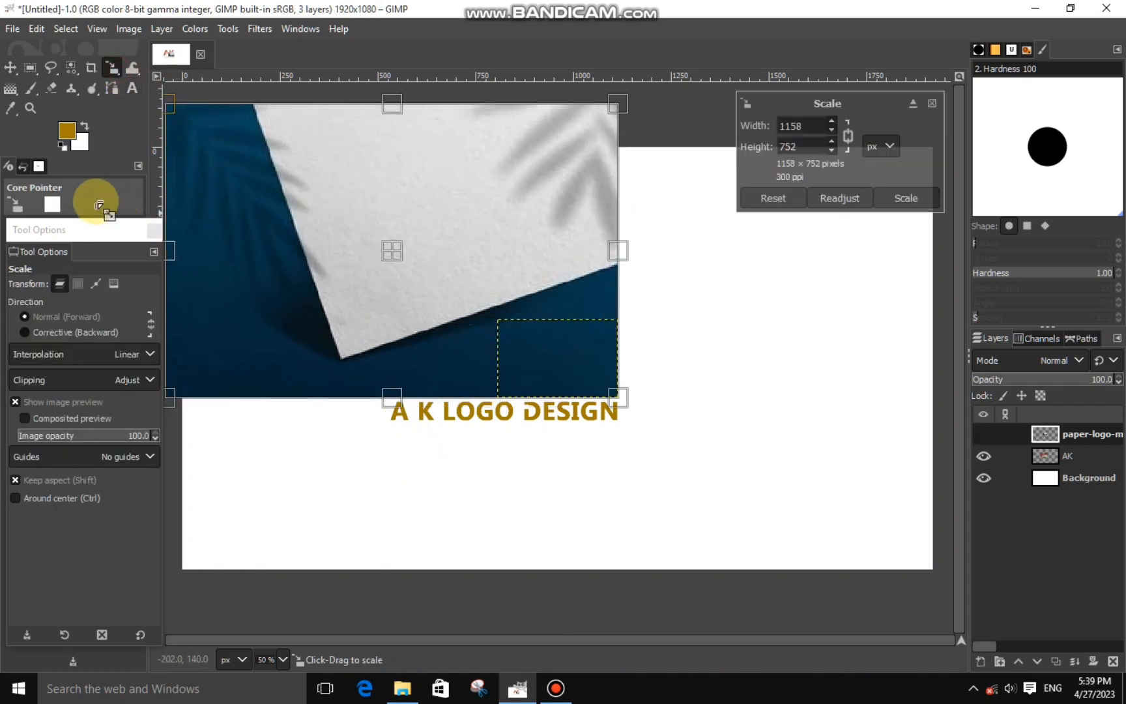
left_click_drag(639, 336, 963, 372)
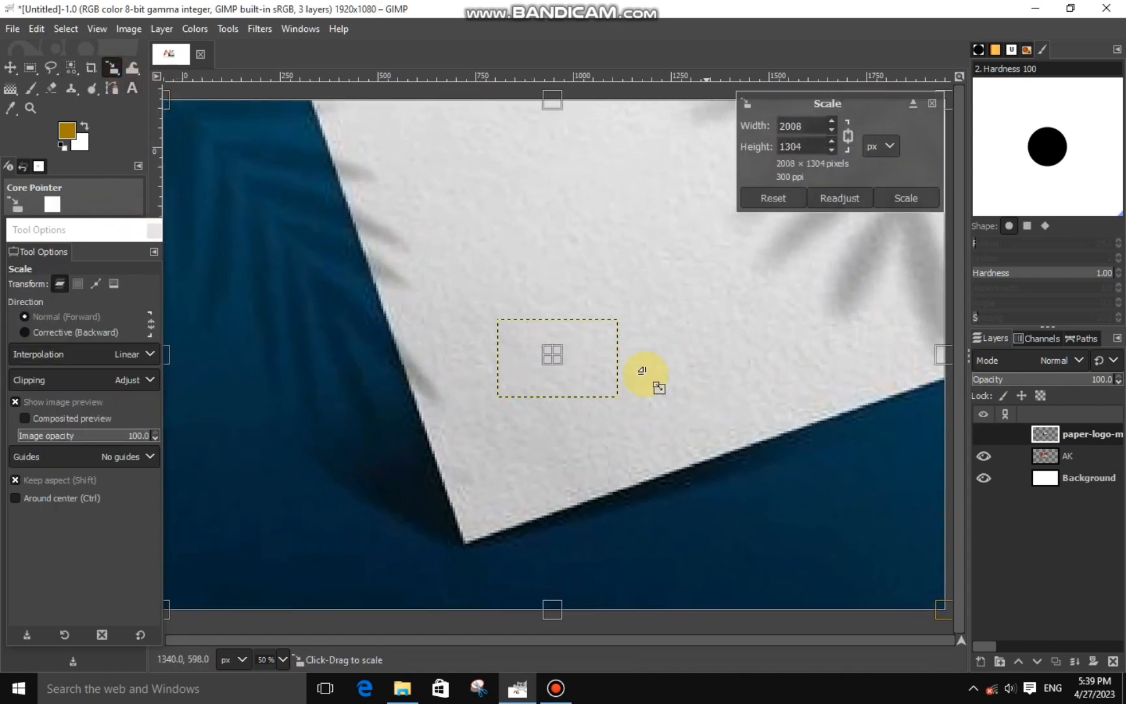
mouse_move(559, 342)
left_mouse_down()
mouse_move(565, 306)
mouse_move(558, 327)
left_mouse_up()
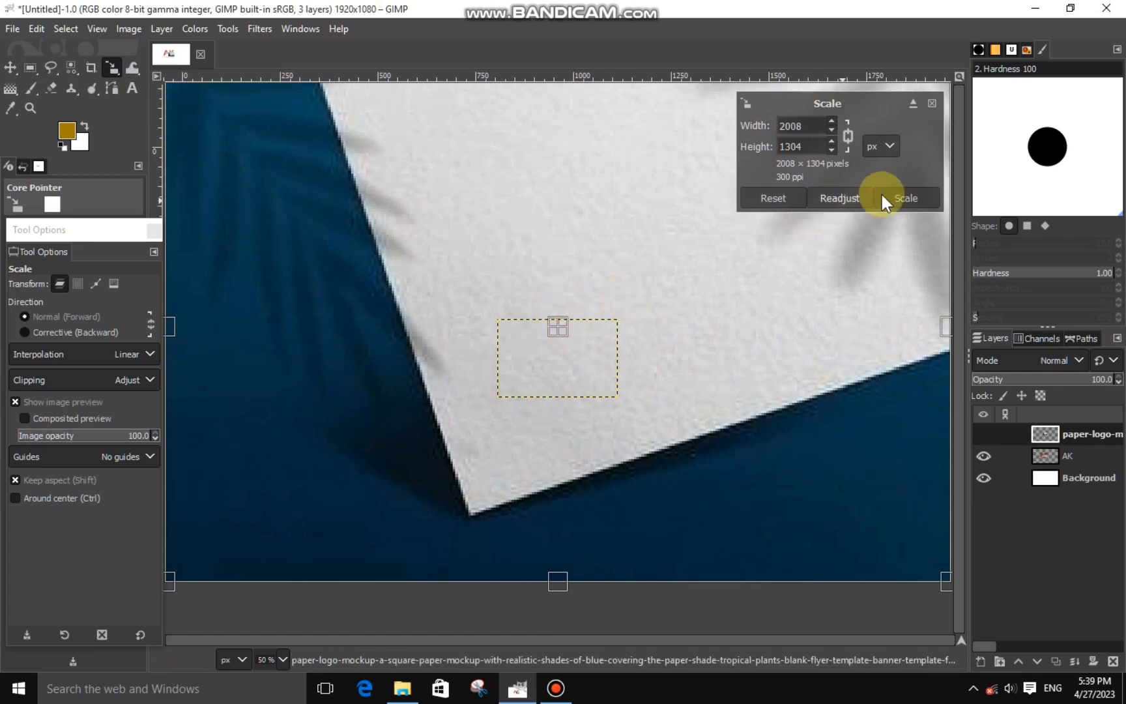
left_click(900, 202)
left_click_drag(1041, 432, 1036, 464)
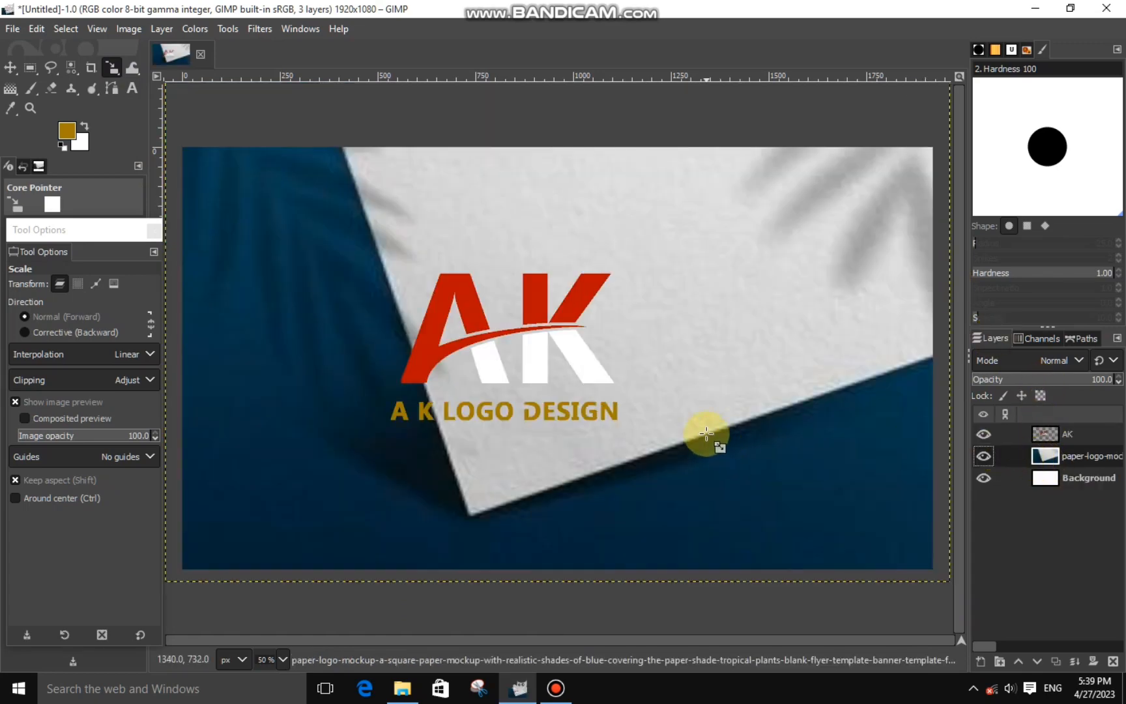
- Rotate the AK logo layer by -17.82° about its centre to follow the slanted paper edge
left_click(1046, 434)
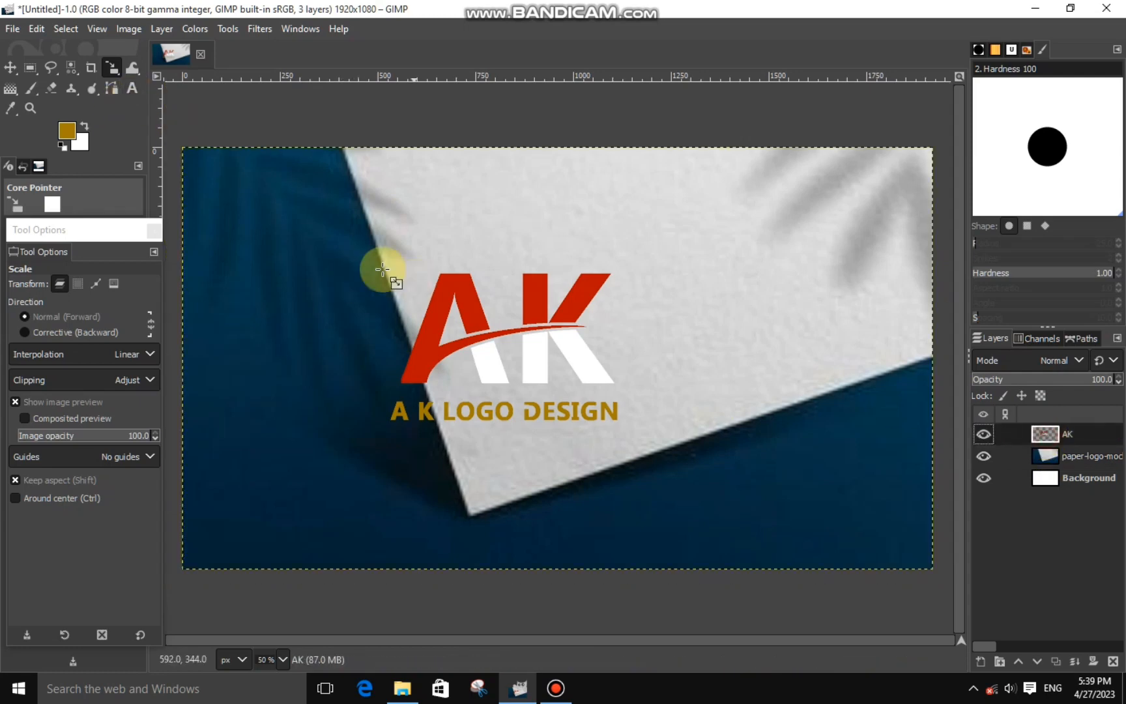
right_click(108, 70)
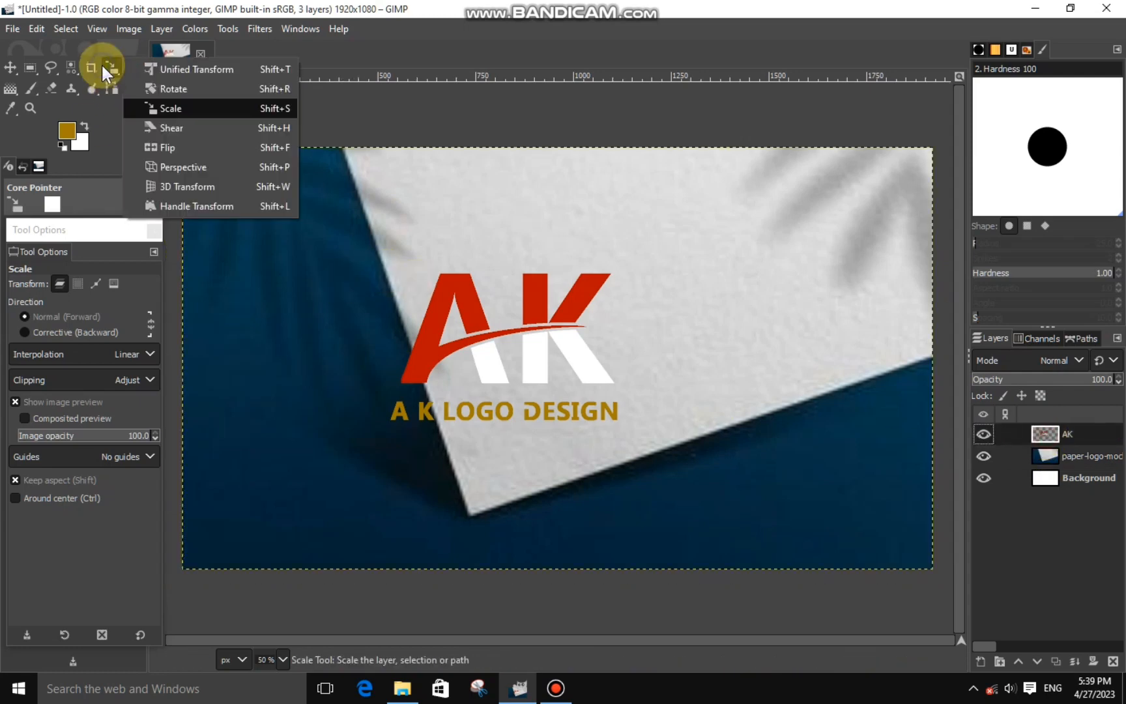
left_click(175, 93)
left_click_drag(300, 249, 307, 336)
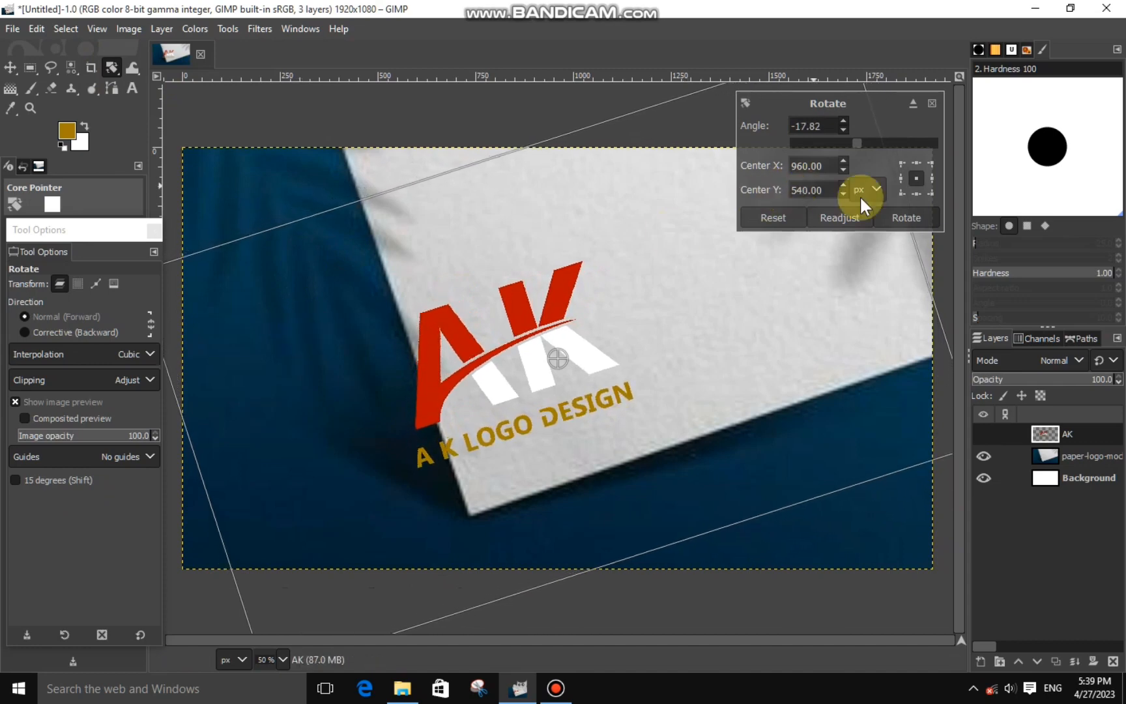
key("Return")
- Move the rotated AK logo onto the lower corner of the white paper using the Scale tool's centre handle
right_click(116, 68)
left_click(163, 106)
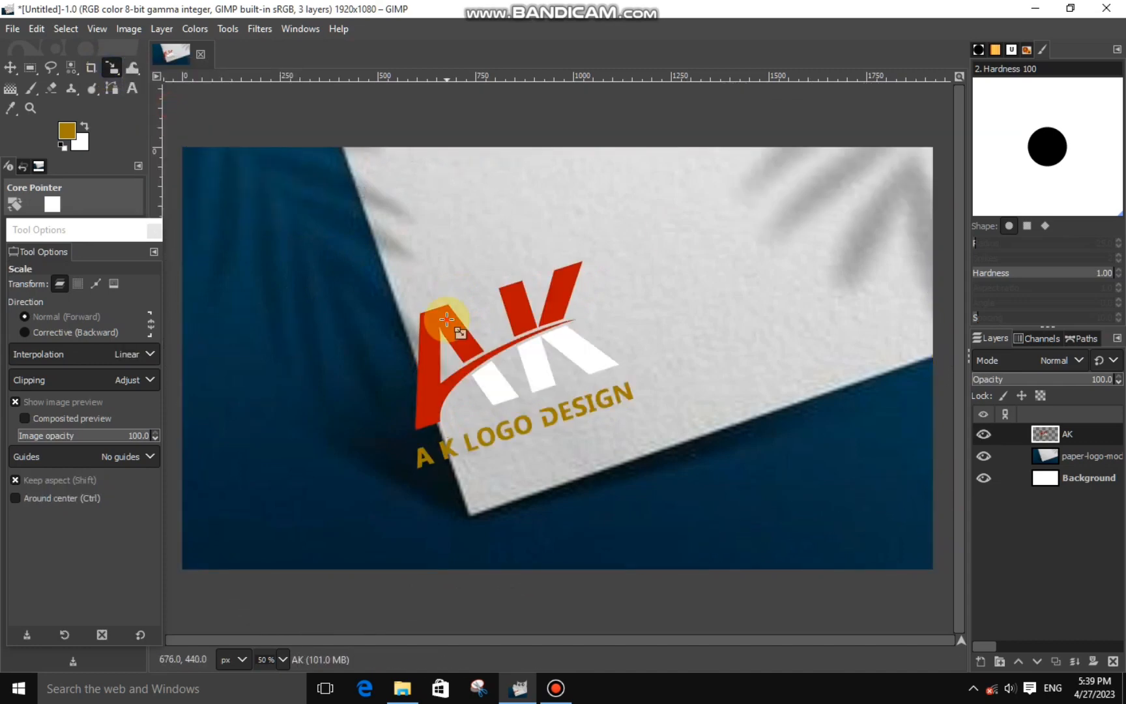
left_click(563, 360)
left_click_drag(604, 363, 620, 385)
left_click(901, 206)
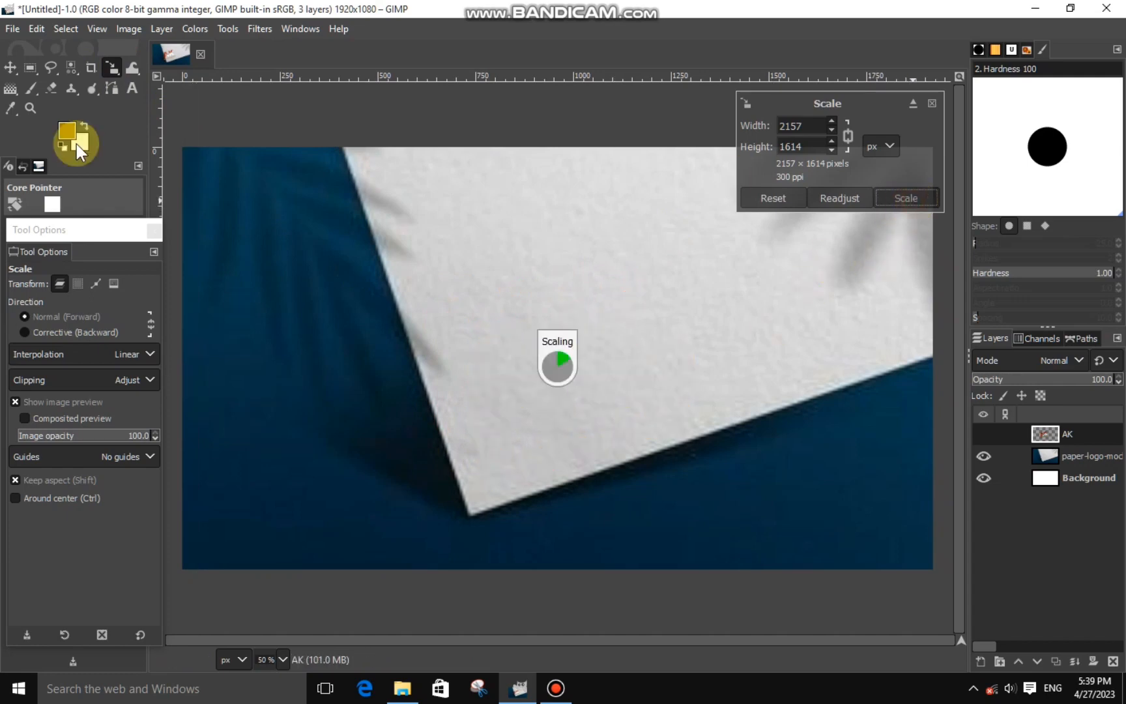
- Rotate the AK logo layer by a further -1.33° to align its tagline with the paper's lower edge
left_click(111, 70)
left_click(161, 91)
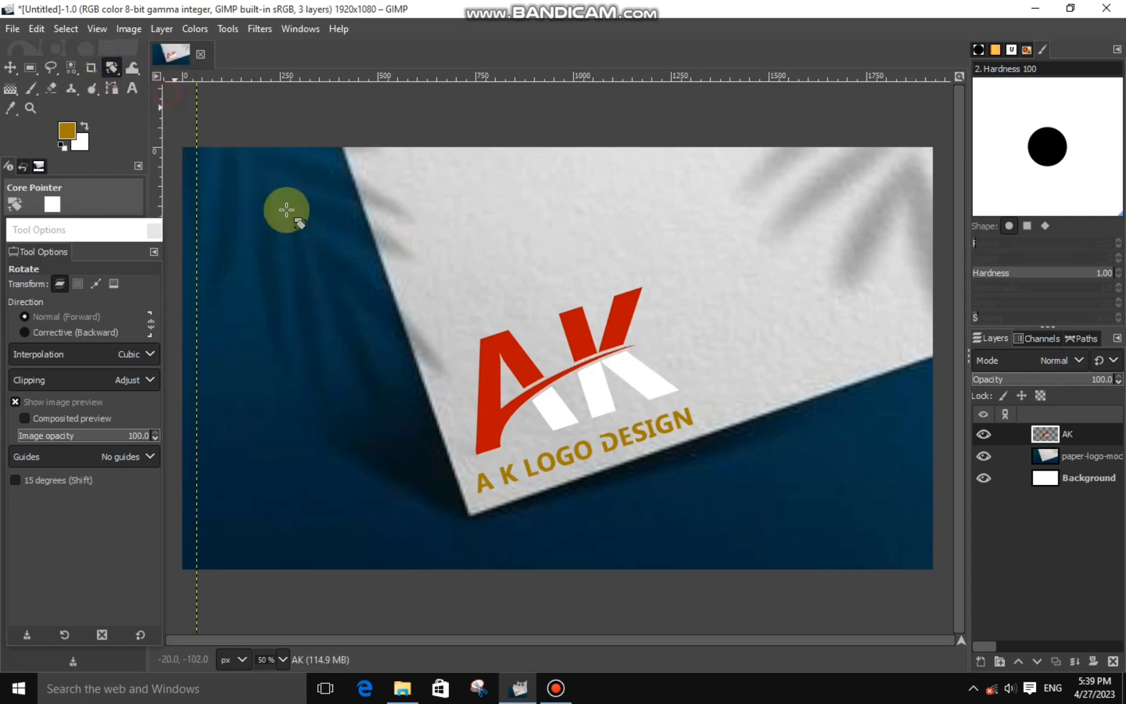
left_click(266, 282)
left_click_drag(265, 282, 265, 290)
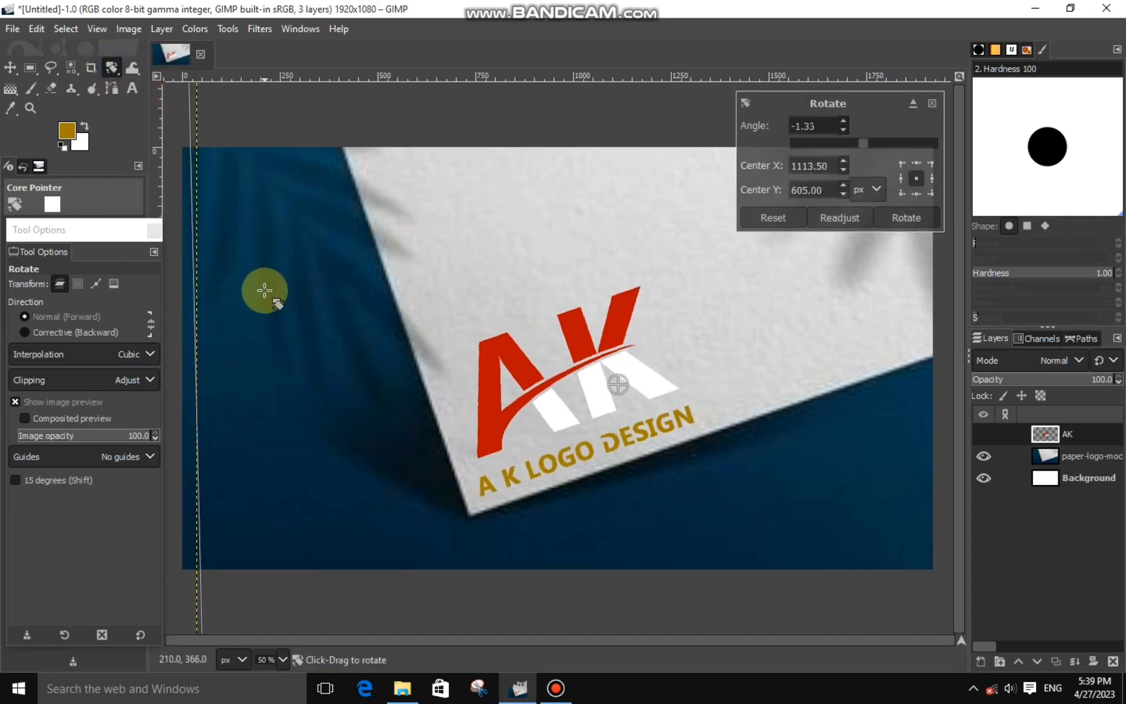
left_click(881, 234)
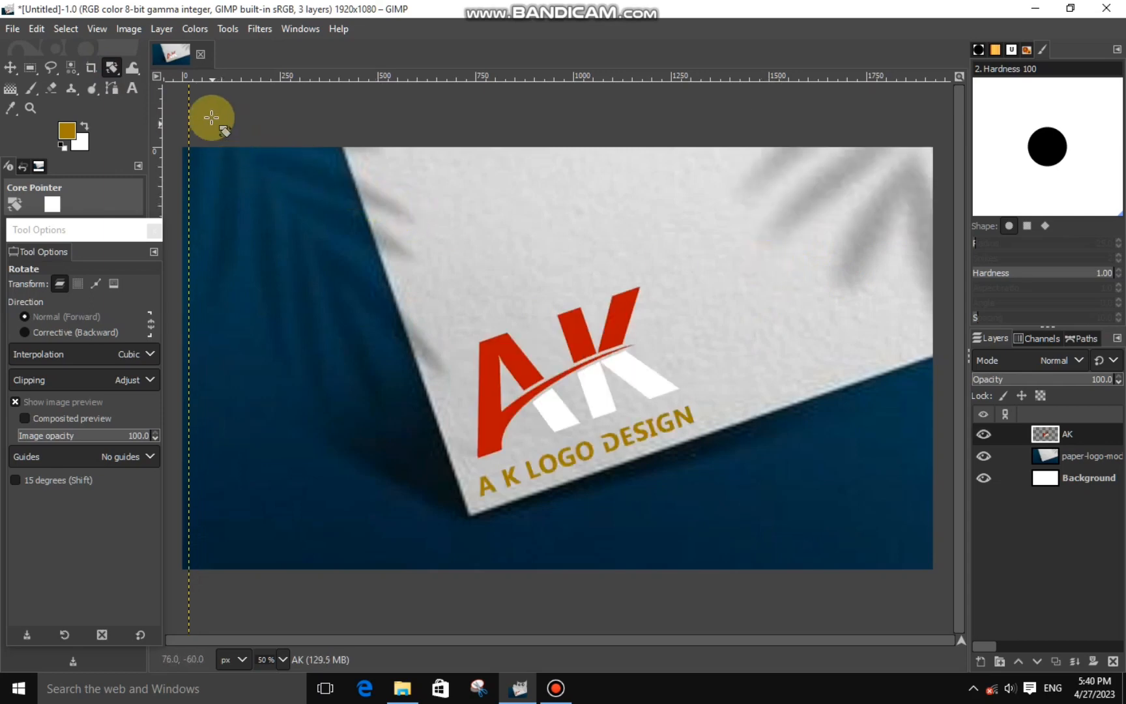
- Apply a black Drop Shadow to the AK layer with unlinked offsets X -2.839 and Y 12.645, blur radius 11.90 and opacity 1.378
left_click(245, 26)
mouse_move(302, 179)
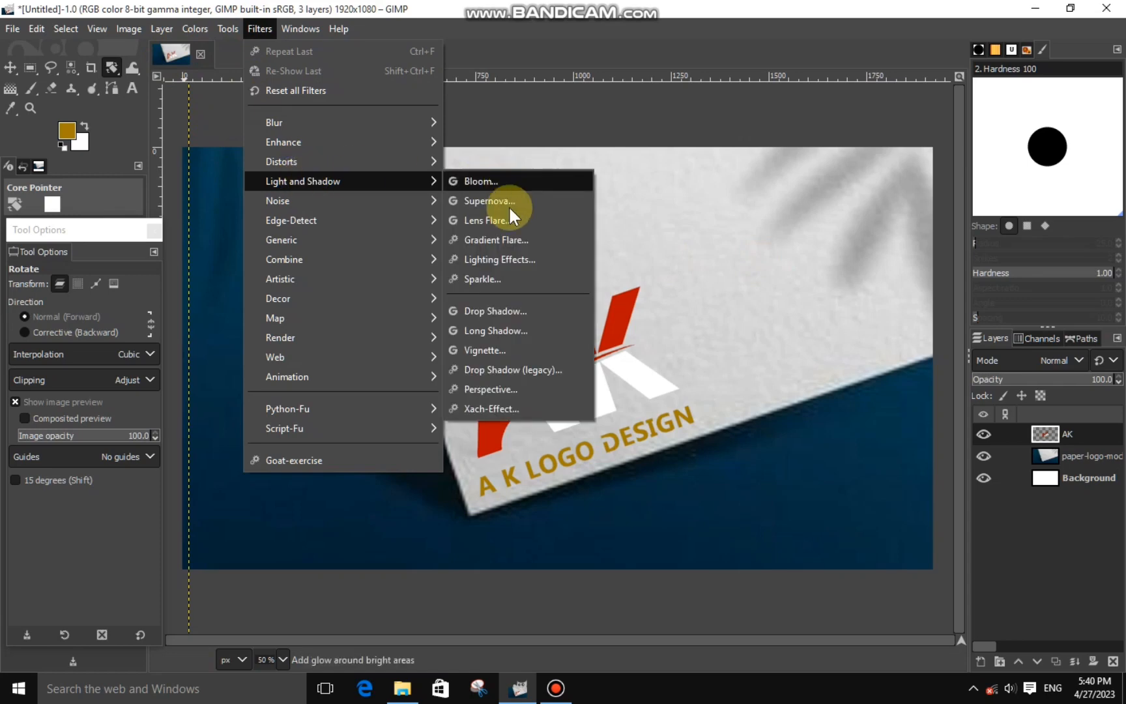
left_click(480, 312)
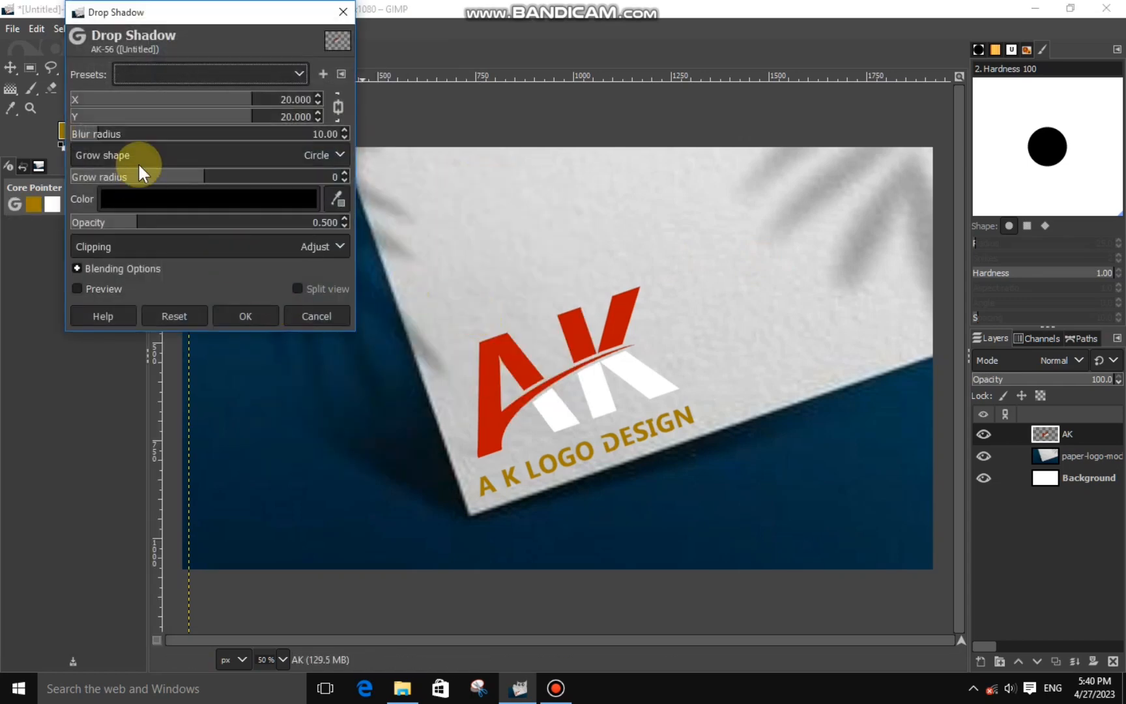
left_click_drag(152, 230, 187, 238)
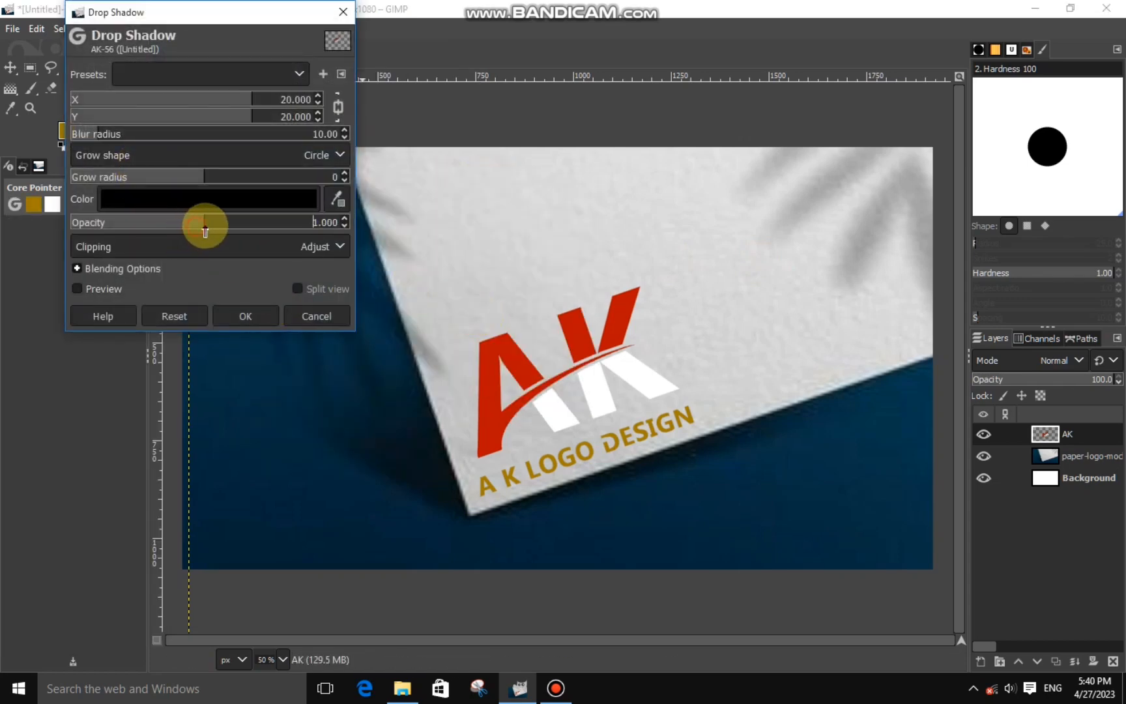
left_click(108, 285)
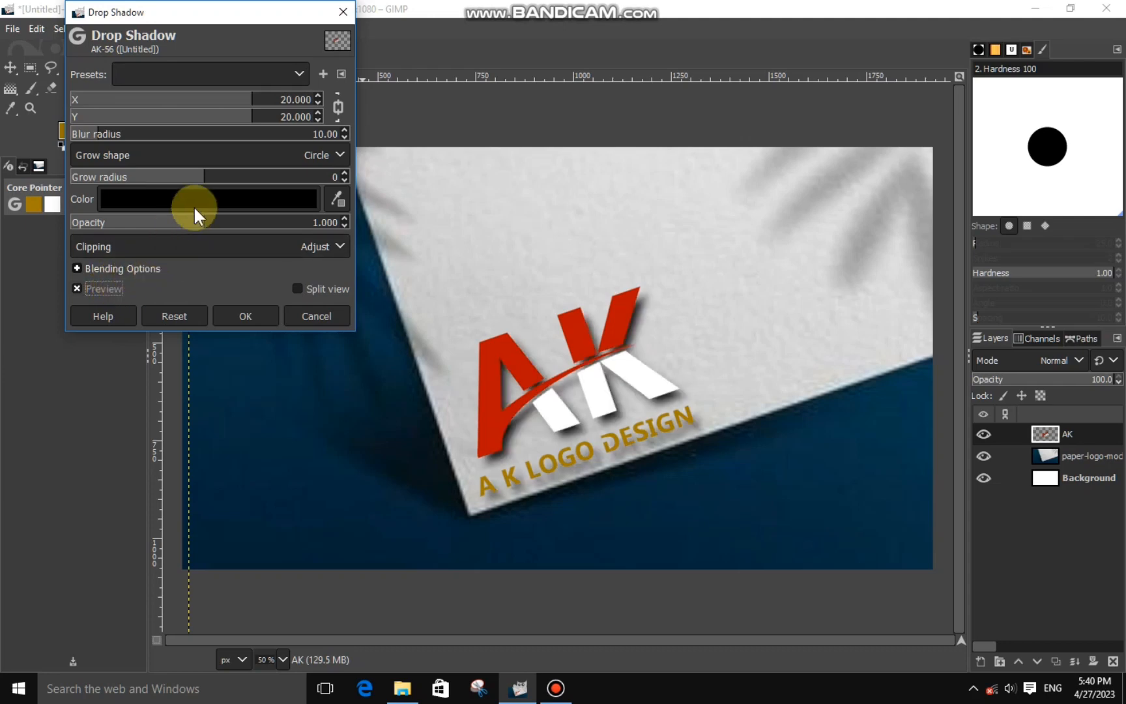
left_click(338, 107)
mouse_move(221, 96)
left_mouse_down()
mouse_move(184, 99)
mouse_move(219, 113)
left_mouse_up()
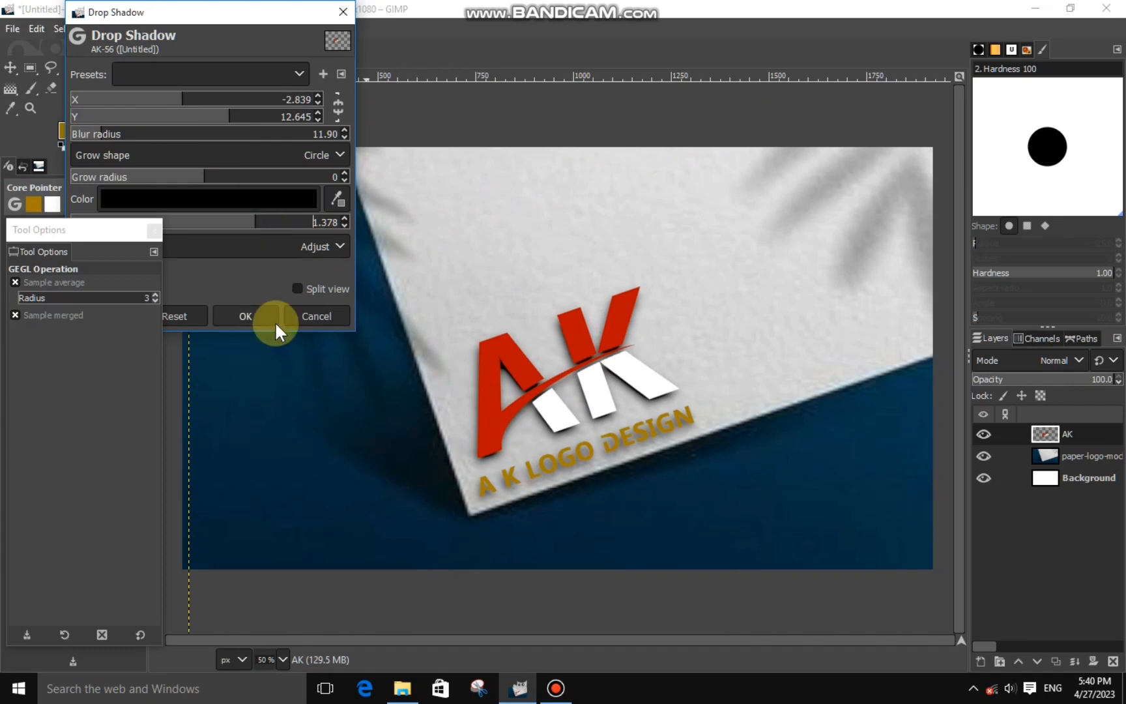
left_click(246, 316)
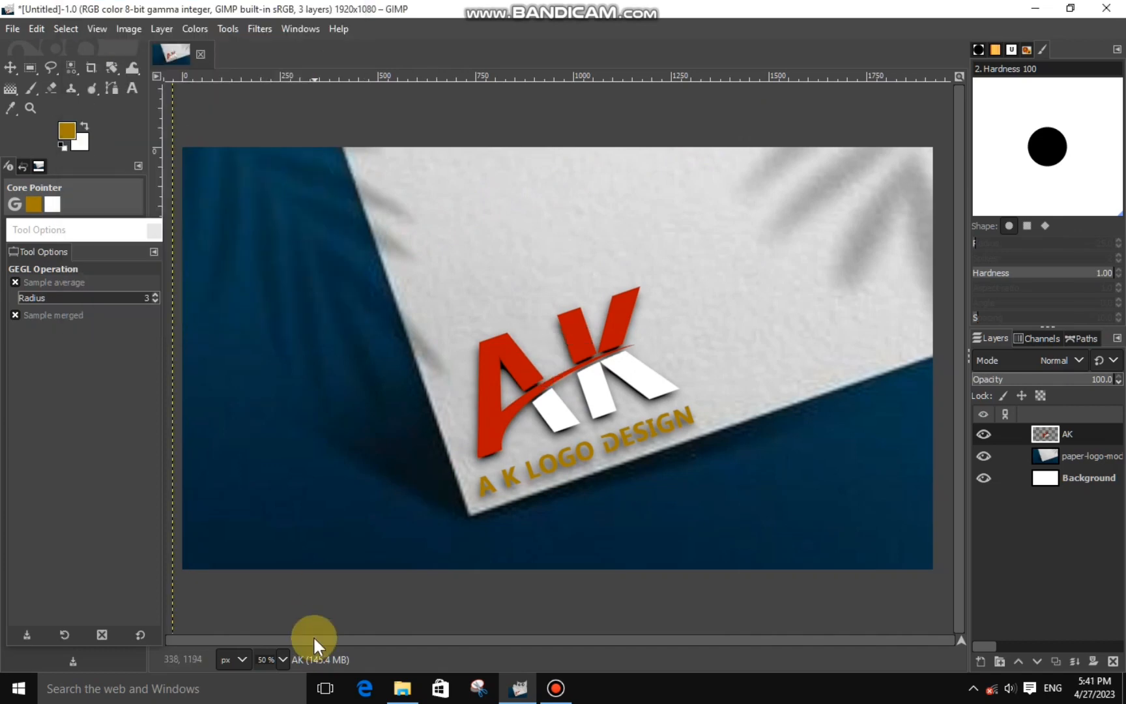
- Add the white-gray gritty paper texture from File Explorer as a layer and scale it to 1086 × 724 px over the logo
left_click(386, 677)
left_click_drag(508, 576, 525, 503)
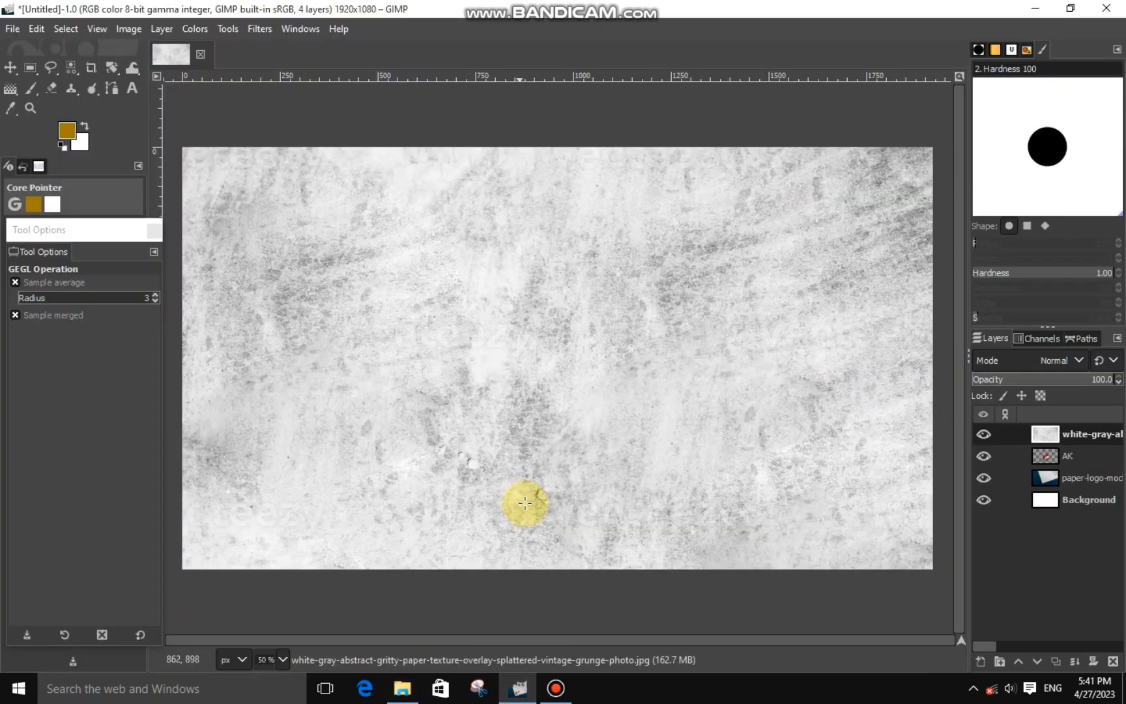
right_click(113, 68)
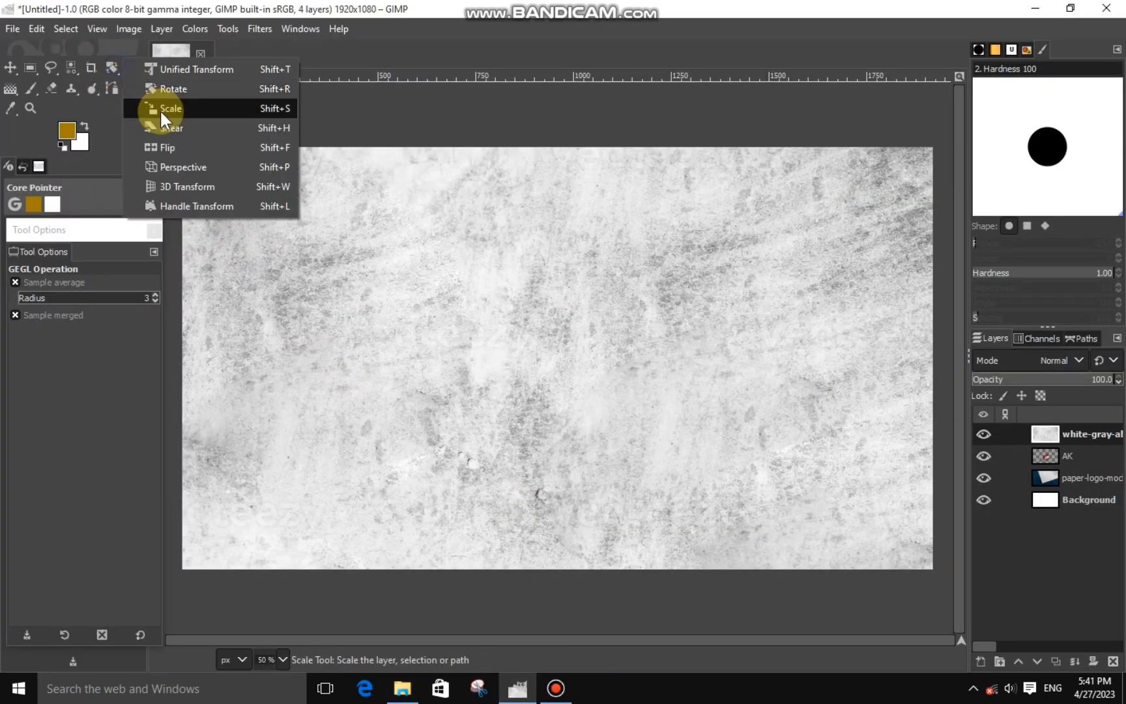
left_click(163, 109)
left_click(234, 154)
left_click_drag(234, 155, 507, 338)
left_click_drag(751, 479, 344, 253)
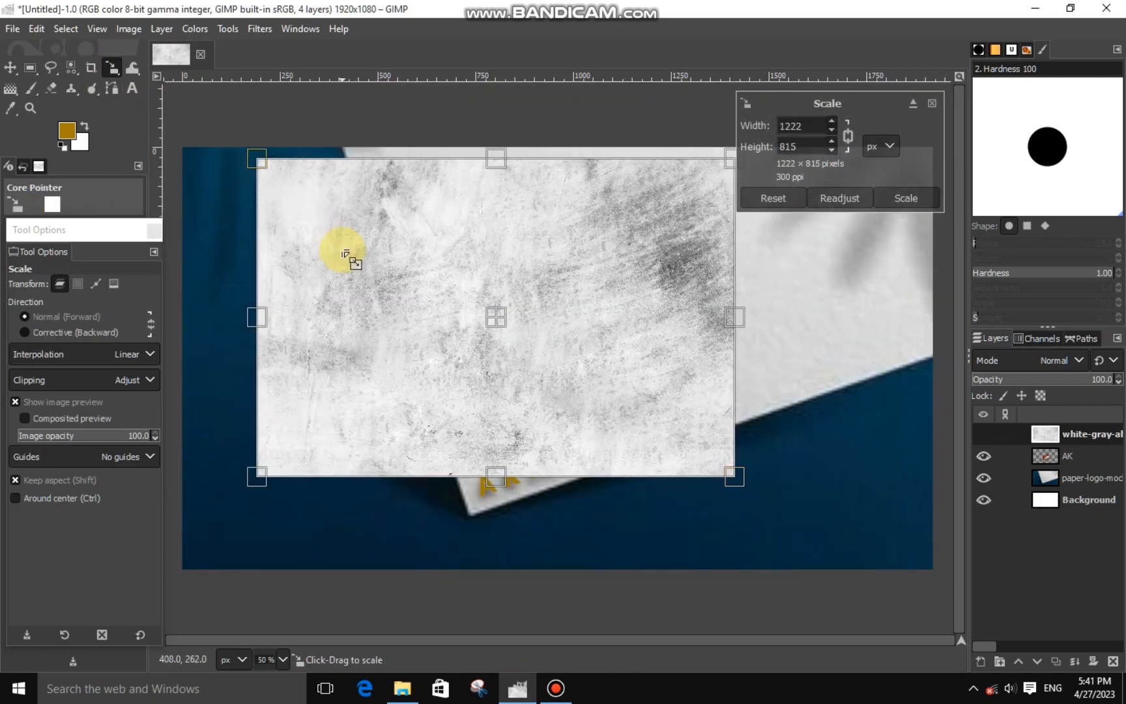
left_click_drag(433, 325, 547, 386)
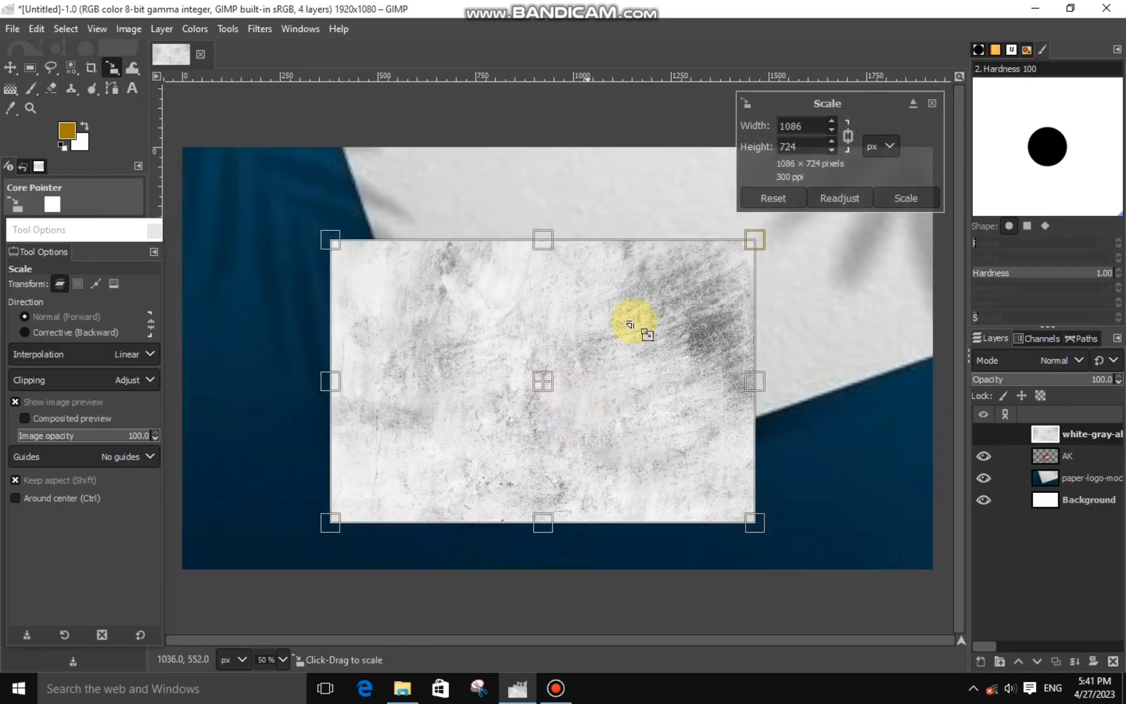
left_click(905, 196)
- Select the AK layer's alpha shape, invert the selection, and cut away the paper texture outside the logo
left_click(1030, 457)
right_click(1041, 455)
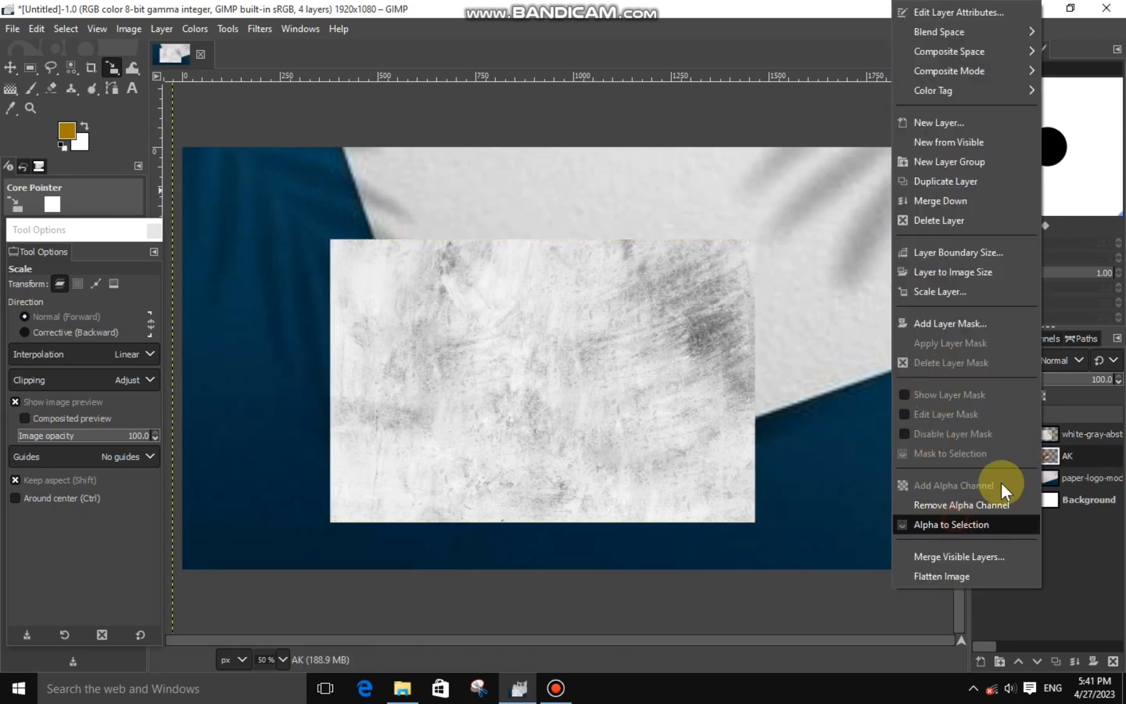
left_click(978, 525)
left_click(65, 29)
left_click(84, 80)
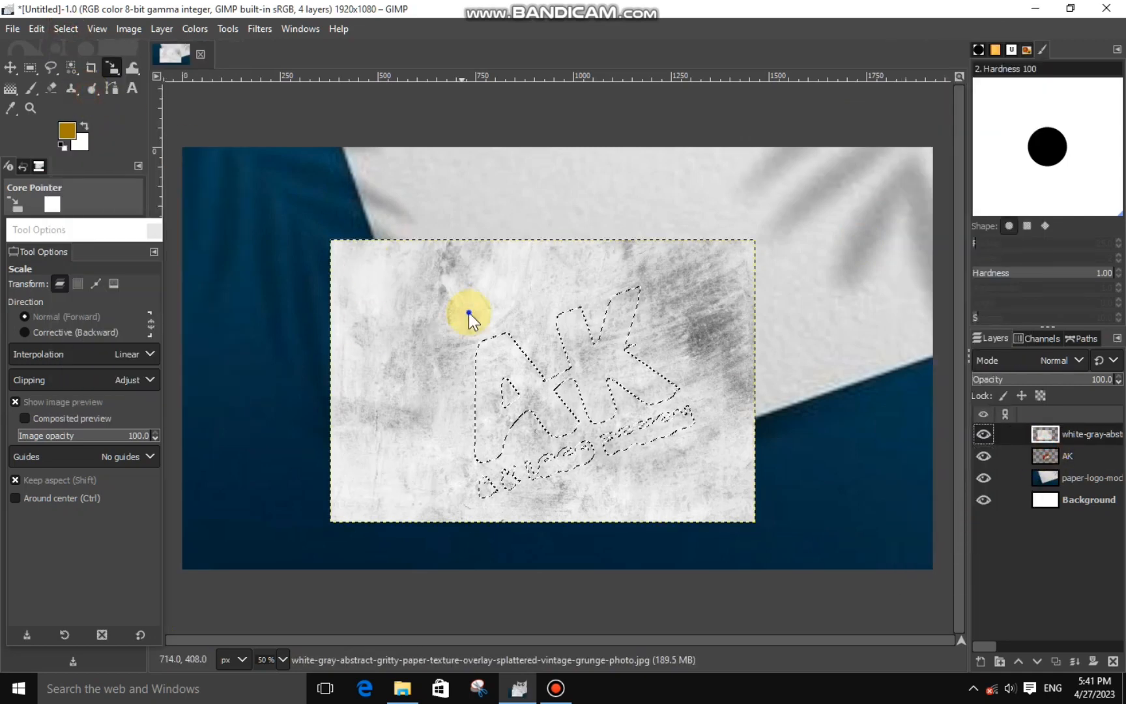
right_click(469, 312)
mouse_move(495, 357)
left_click(628, 256)
- Set the texture layer's blend mode to Overlay, clear the selection, and merge the texture down onto the AK layer
left_click(1050, 360)
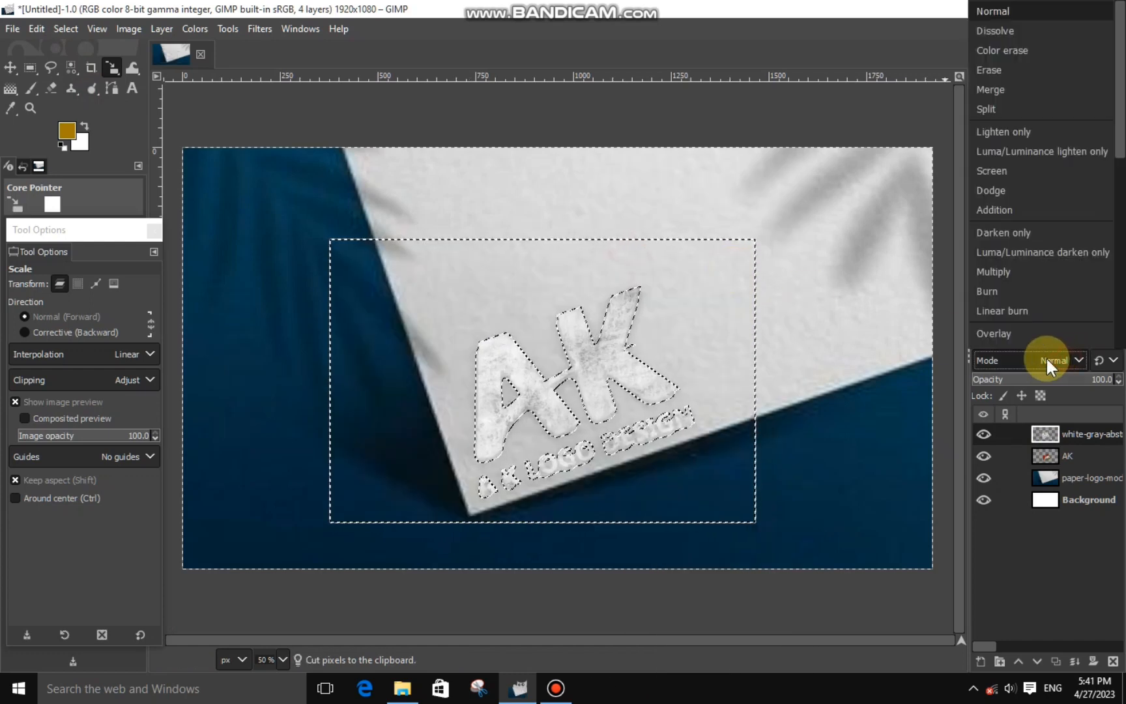
left_click(994, 333)
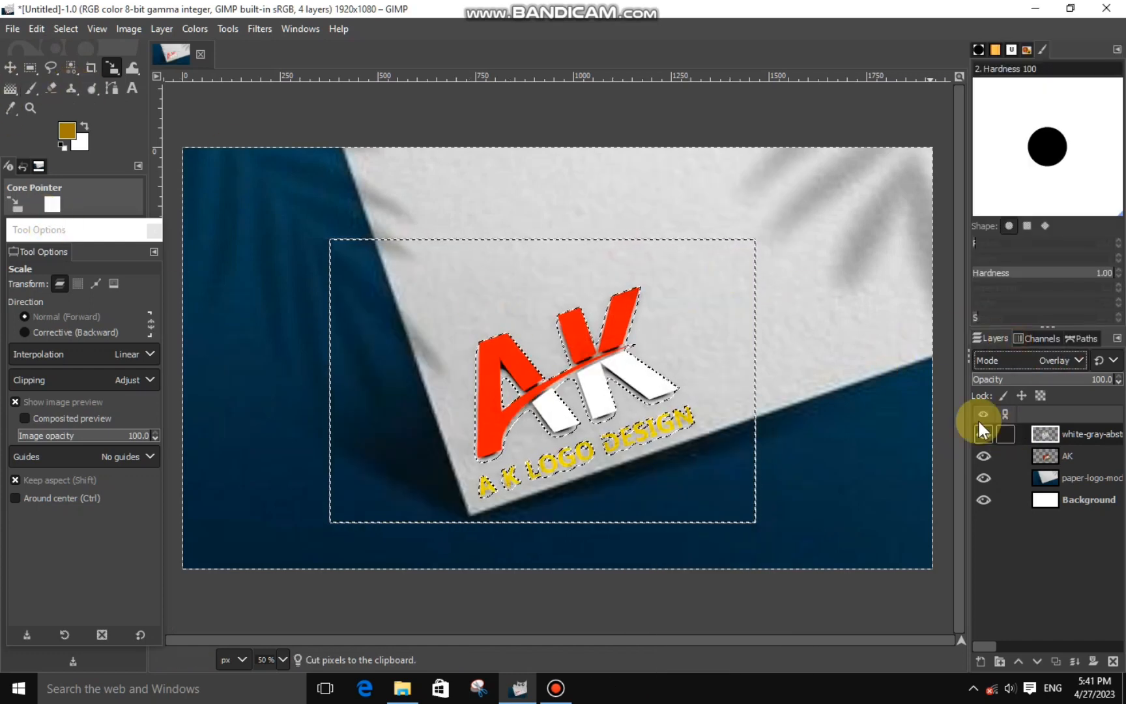
key("ctrl+shift+a")
left_click(1075, 661)
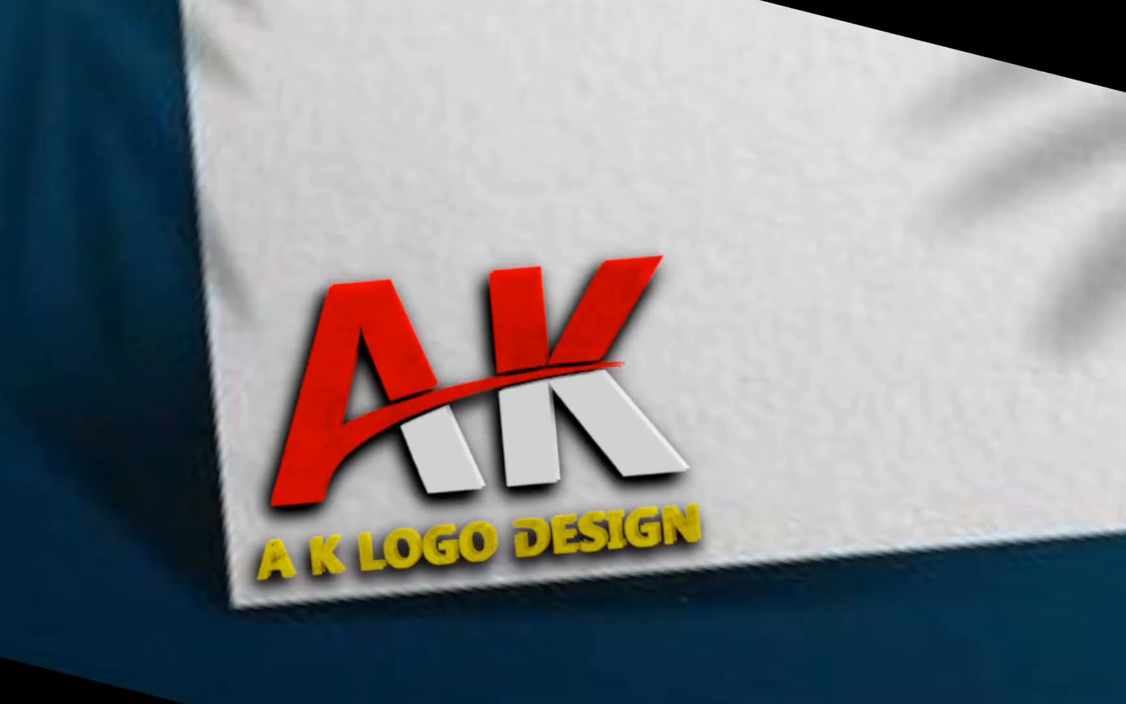